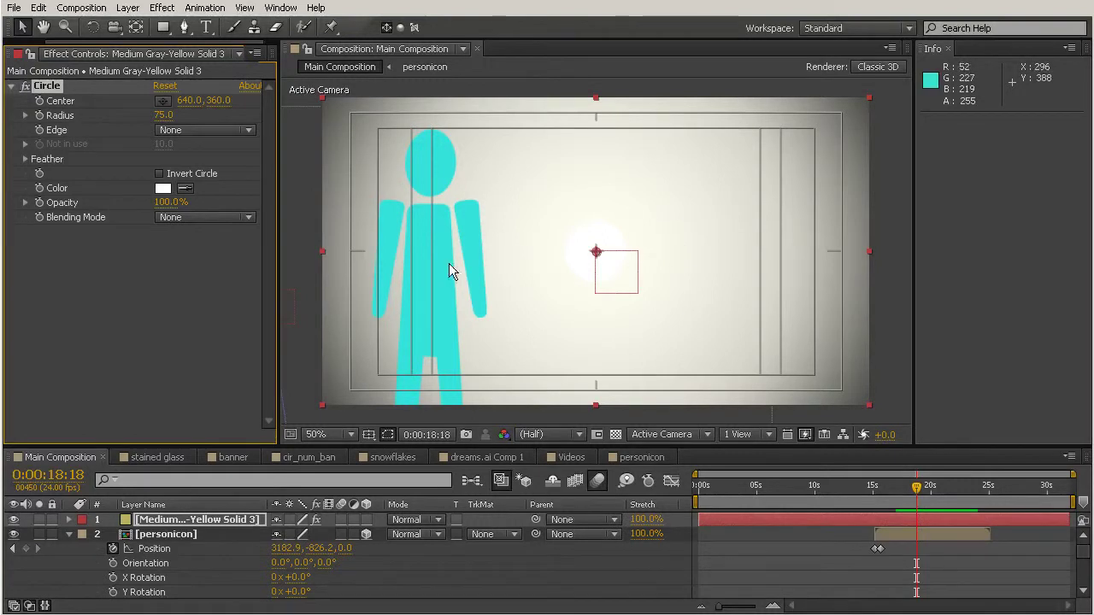
Place the swatches.psd layer at the head of the layer stack, visible and extended across the full composition.
{"action": "left_click_drag", "start_coordinate": [280, 186], "coordinate": [350, 190]}
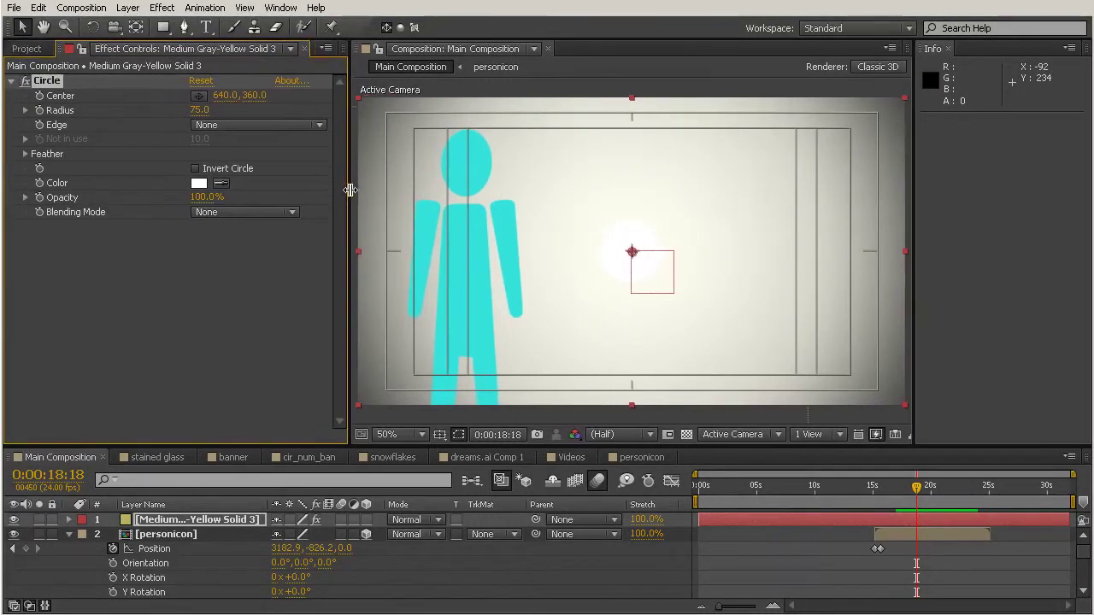
{"action": "left_click_drag", "start_coordinate": [519, 444], "coordinate": [515, 224]}
{"action": "left_click_drag", "start_coordinate": [150, 477], "coordinate": [171, 296]}
{"action": "left_click_drag", "start_coordinate": [671, 223], "coordinate": [632, 443]}
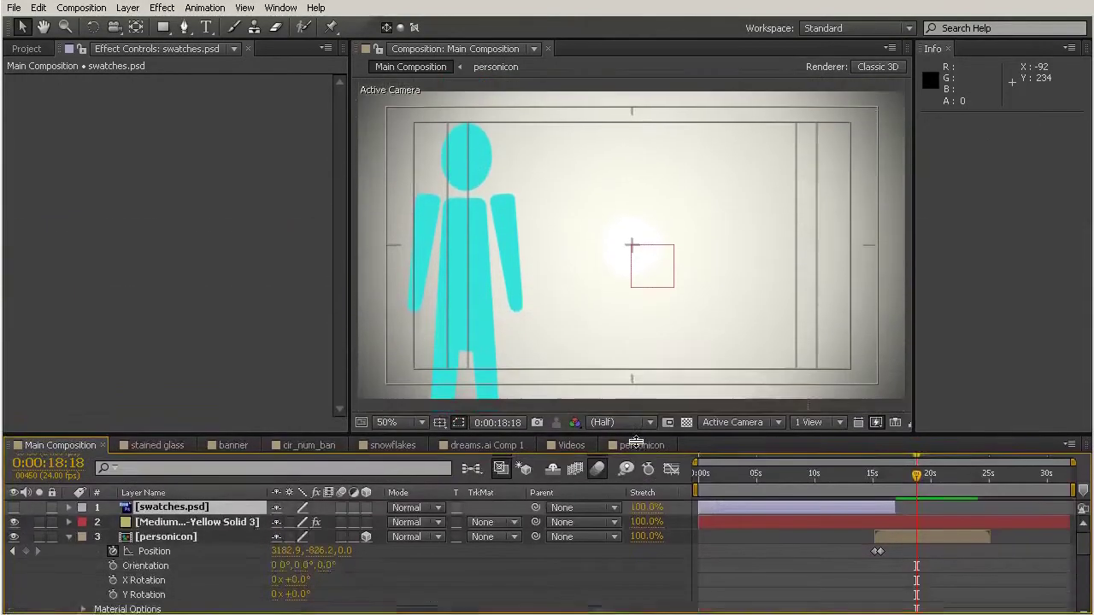
{"action": "left_click_drag", "start_coordinate": [903, 517], "coordinate": [1075, 517]}
{"action": "left_click", "coordinate": [13, 517]}
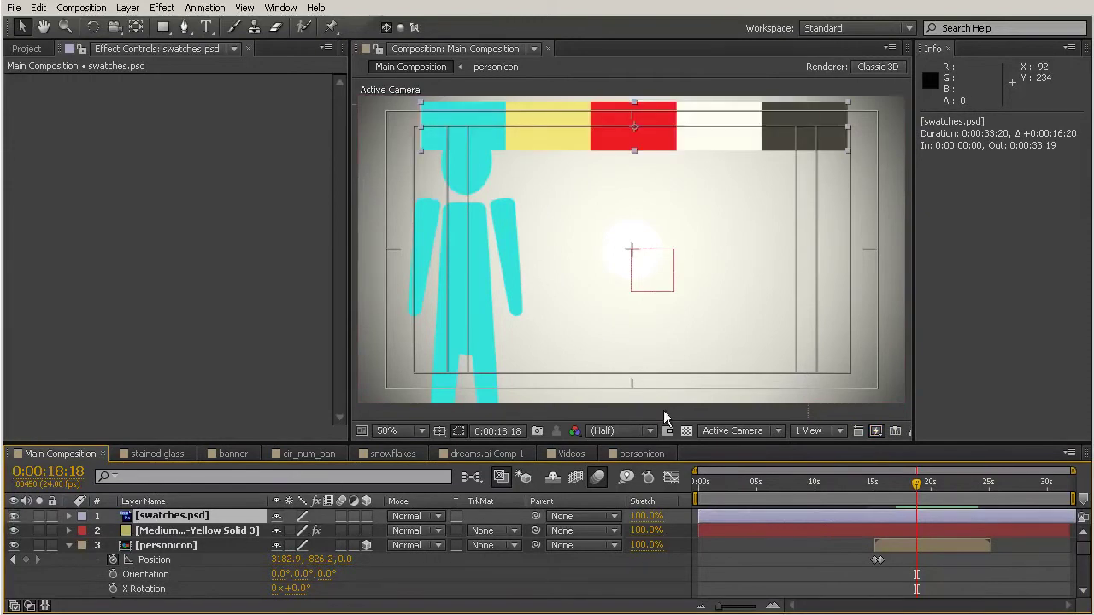
{"action": "left_click_drag", "start_coordinate": [676, 444], "coordinate": [676, 454]}
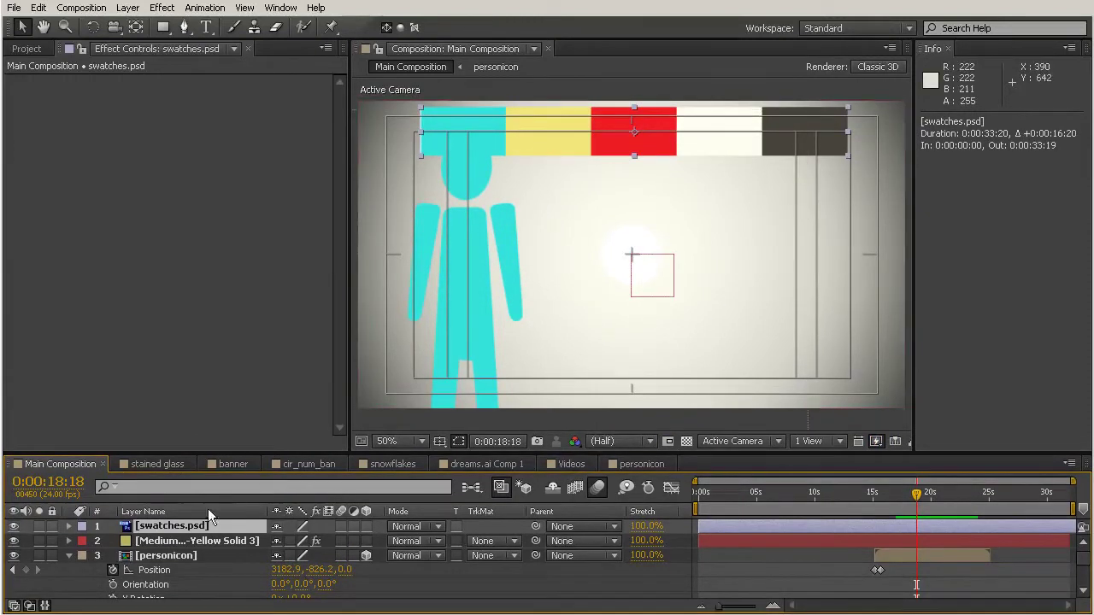
Sample the red swatch as the Circle effect's color on Medium Gray-Yellow Solid 3 and hide the swatches.psd layer.
{"action": "left_click", "coordinate": [184, 540]}
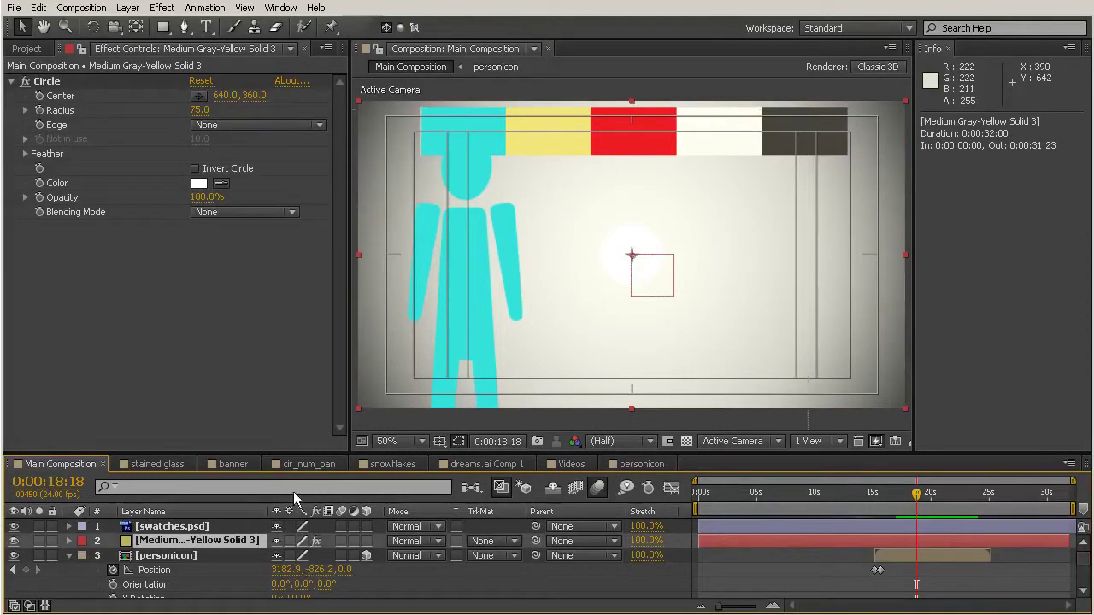
{"action": "left_click", "coordinate": [221, 182]}
{"action": "left_click", "coordinate": [665, 137]}
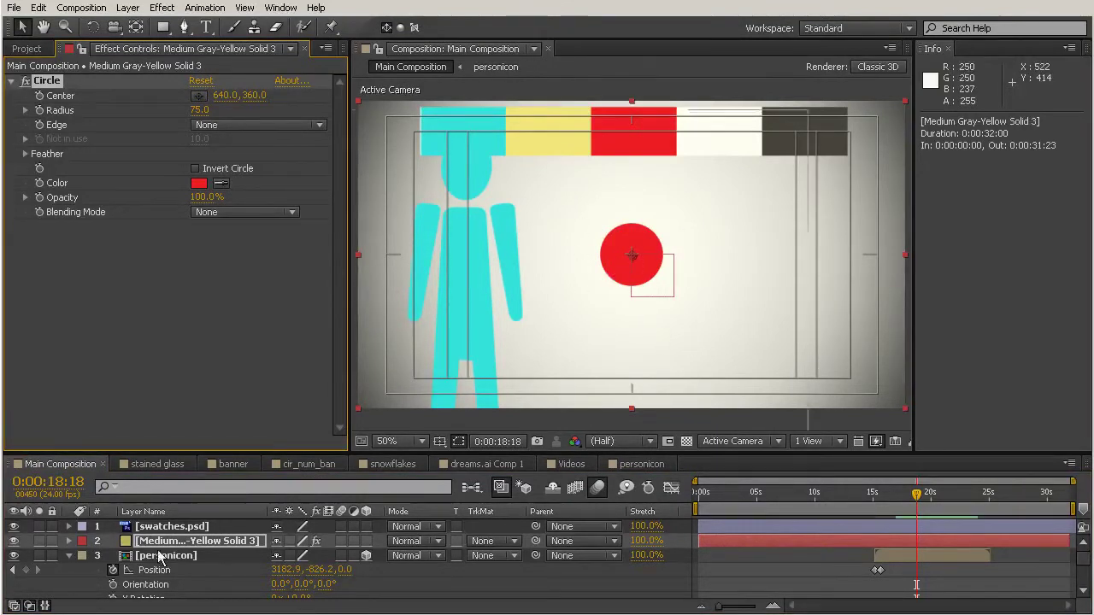
{"action": "left_click", "coordinate": [169, 527]}
{"action": "left_click", "coordinate": [14, 526]}
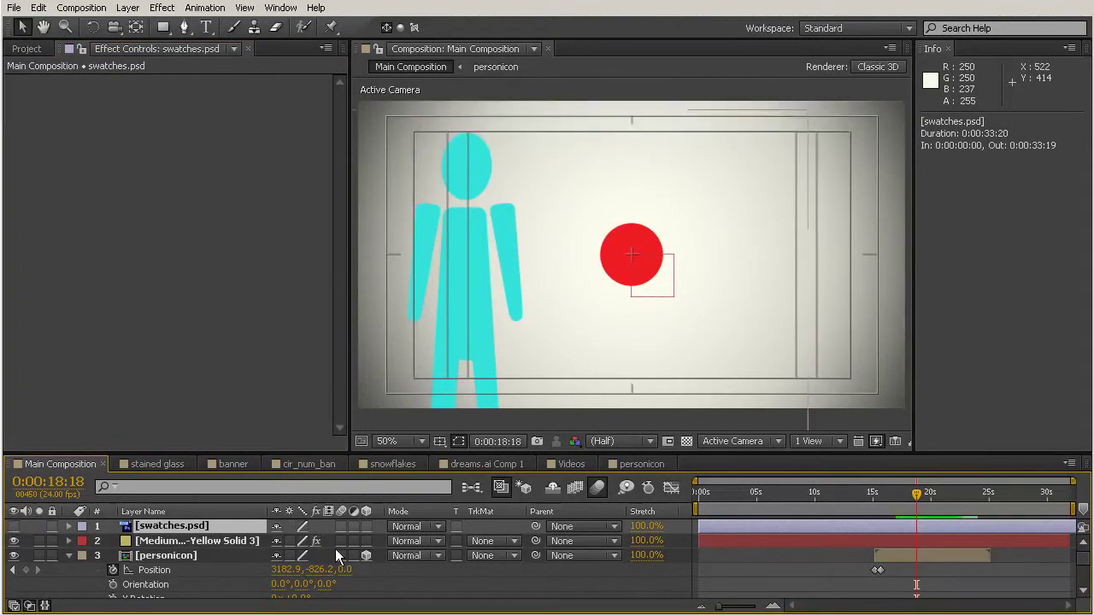
Rename the Medium Gray-Yellow Solid 3 layer to "red circle" and set its Circle effect radius to 235.
{"action": "left_click", "coordinate": [197, 541]}
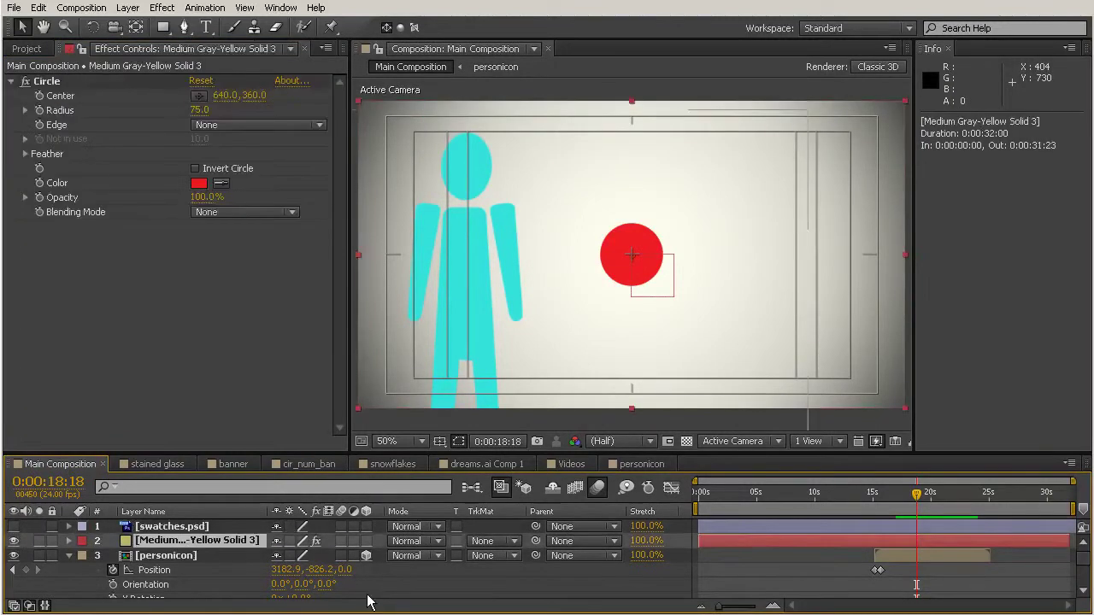
{"action": "right_click", "coordinate": [149, 543]}
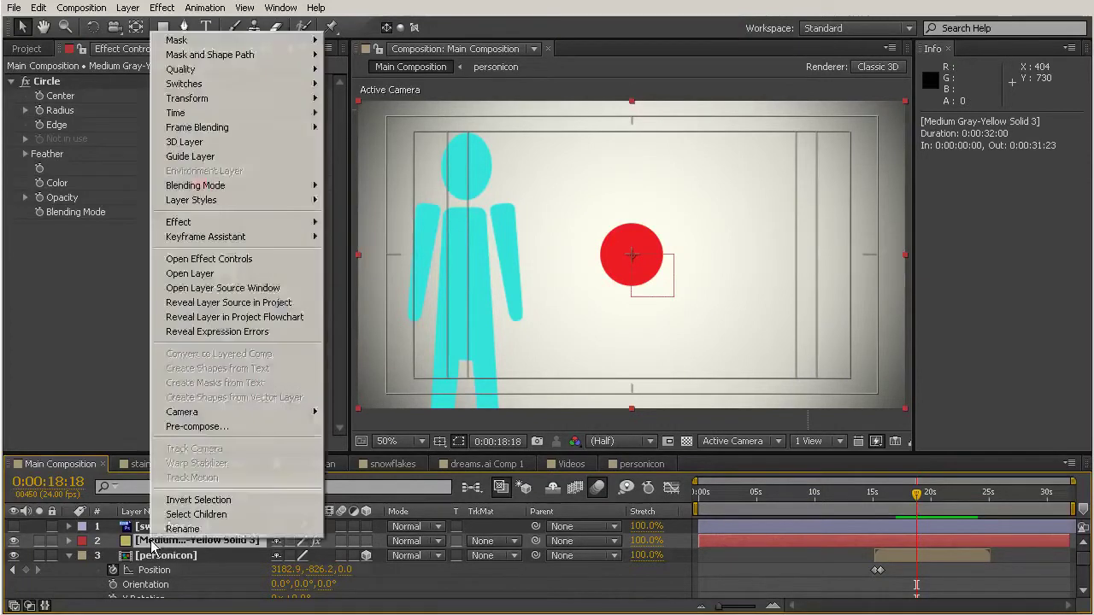
{"action": "left_click", "coordinate": [176, 530]}
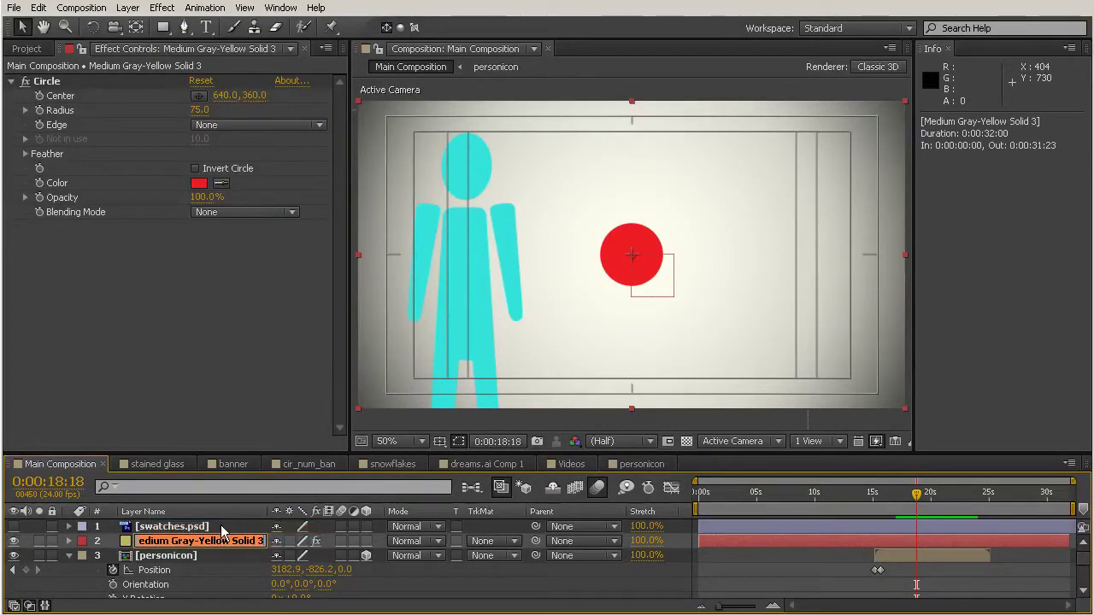
{"action": "type", "text": "red"}
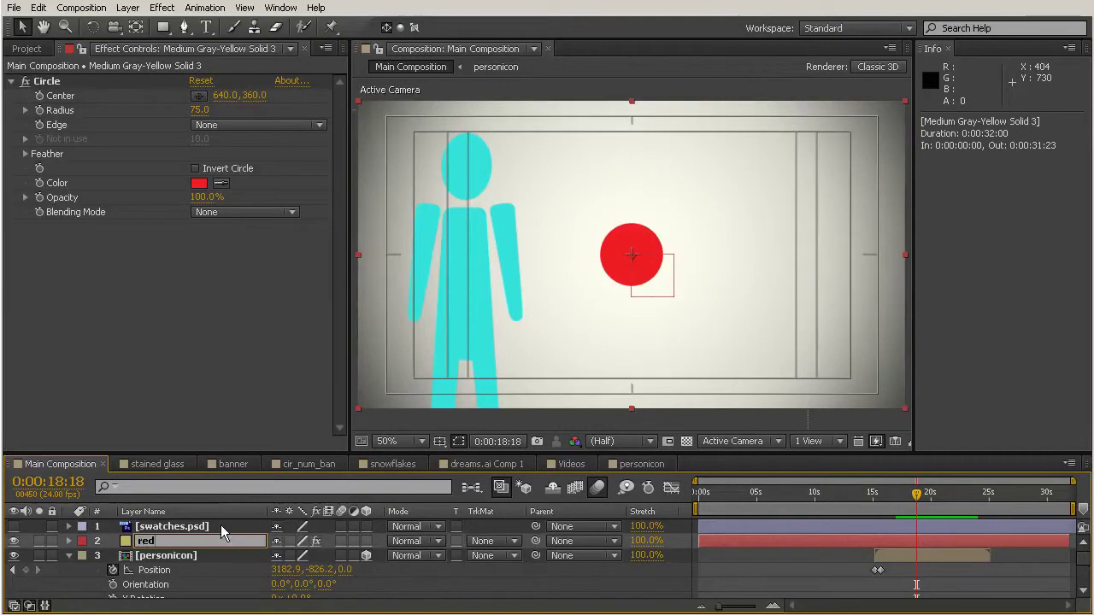
{"action": "type", "text": " circle"}
{"action": "left_click", "coordinate": [188, 557]}
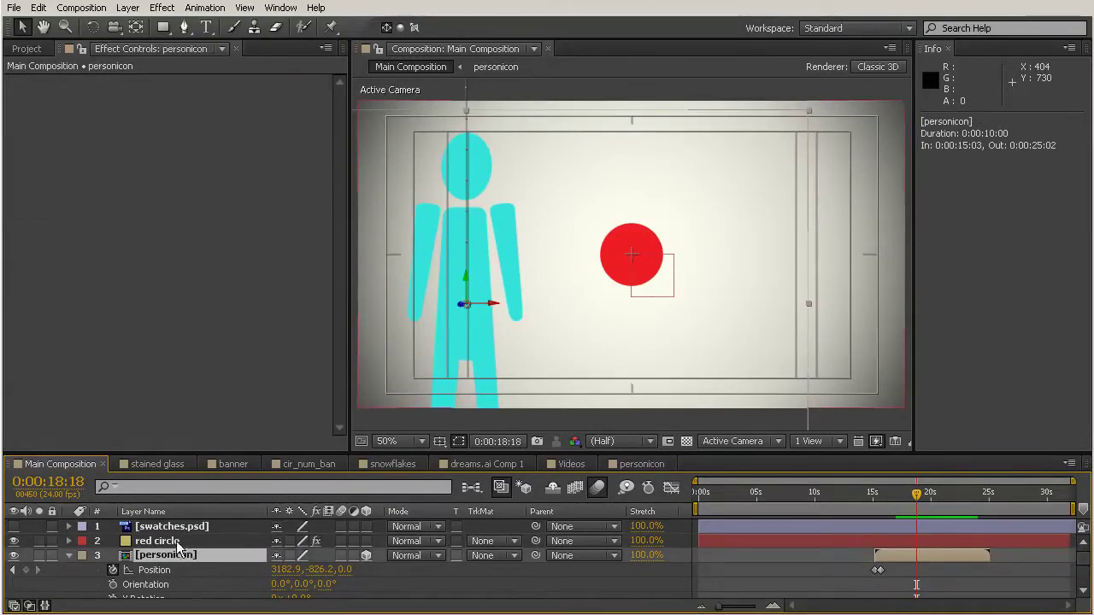
{"action": "left_click", "coordinate": [176, 541]}
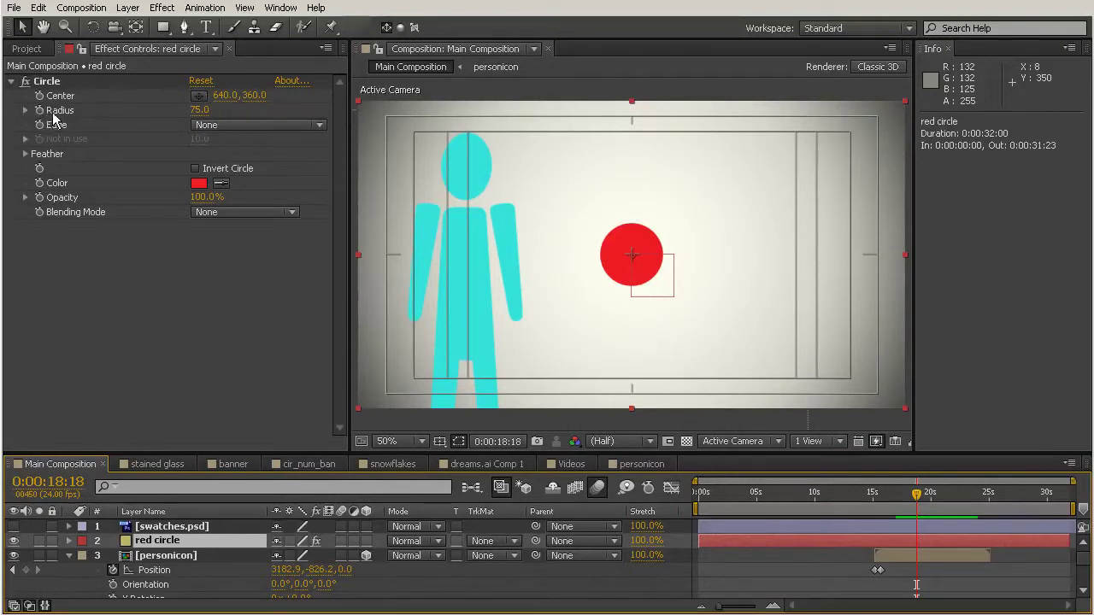
{"action": "left_click_drag", "start_coordinate": [199, 111], "coordinate": [287, 114]}
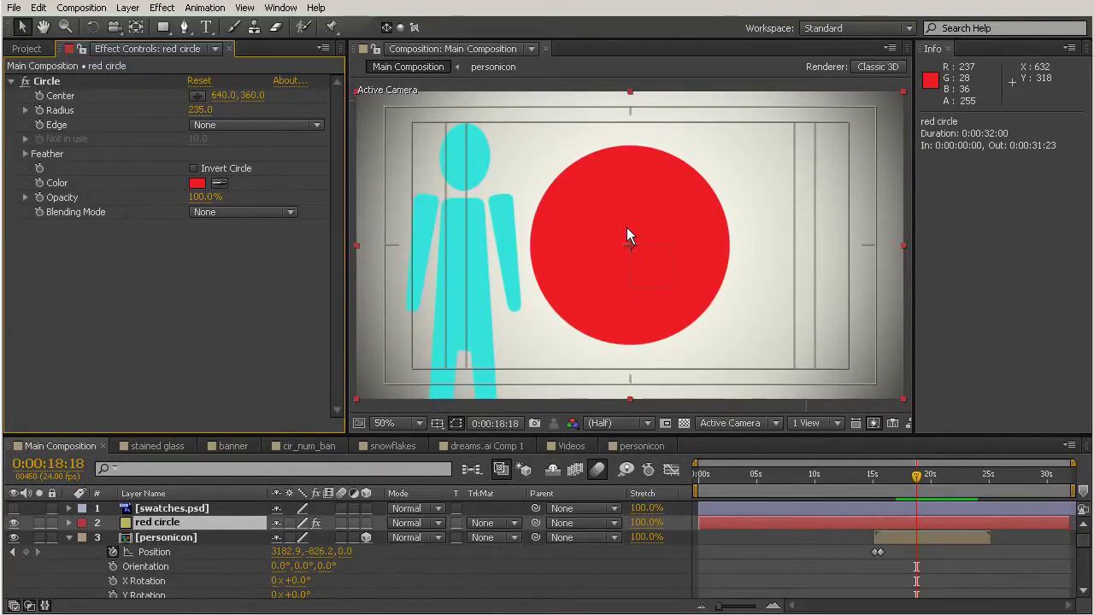
Apply a Radial Wipe to the red circle layer with 100% transition completion and a 0° start angle.
{"action": "left_click", "coordinate": [159, 524]}
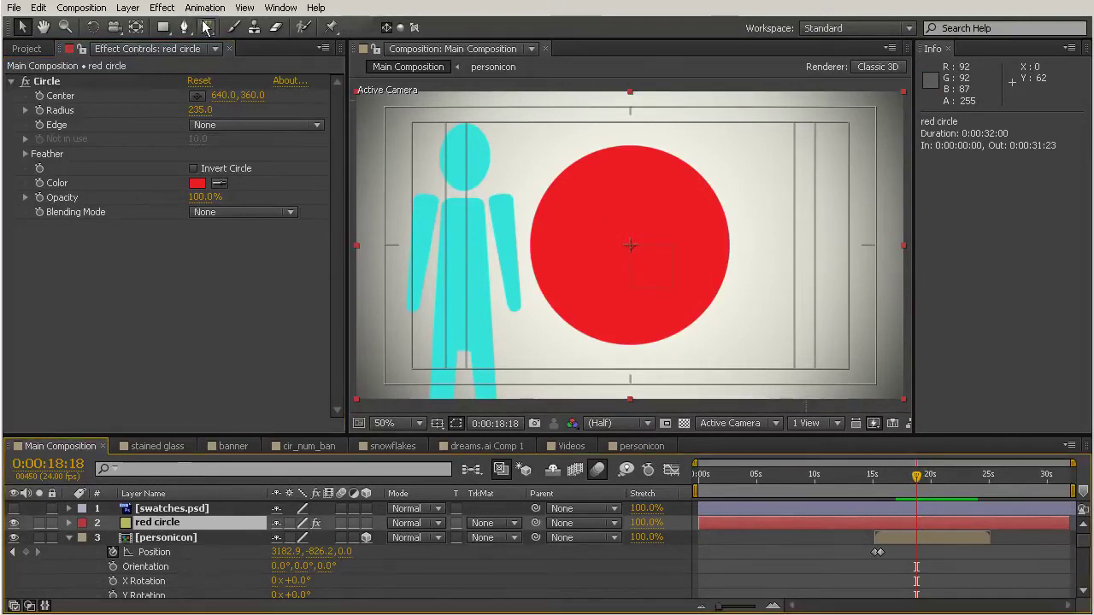
{"action": "left_click", "coordinate": [162, 8]}
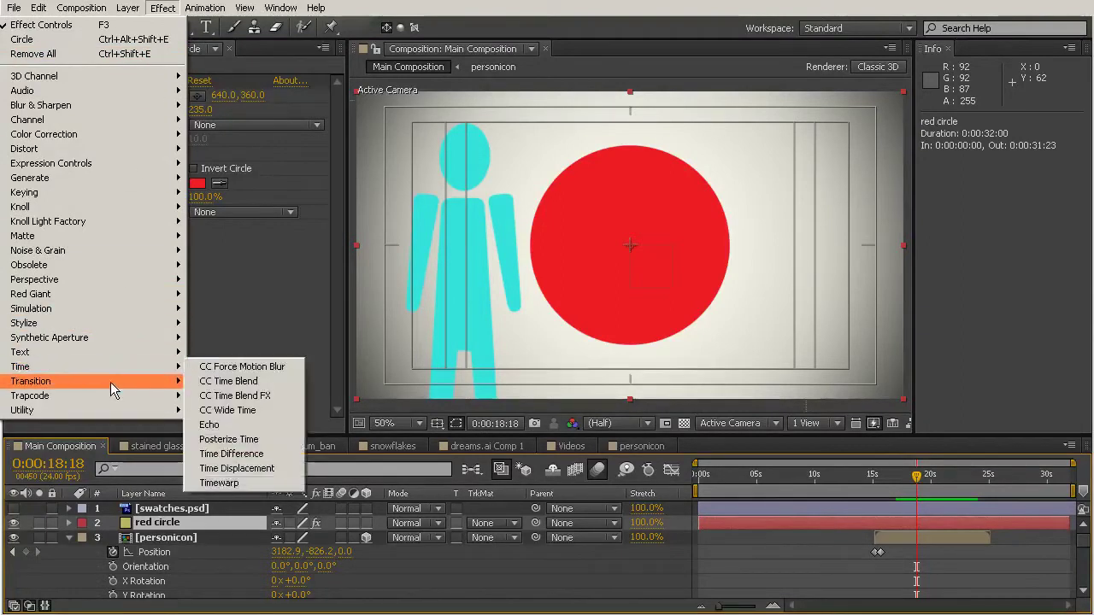
{"action": "mouse_move", "coordinate": [110, 382]}
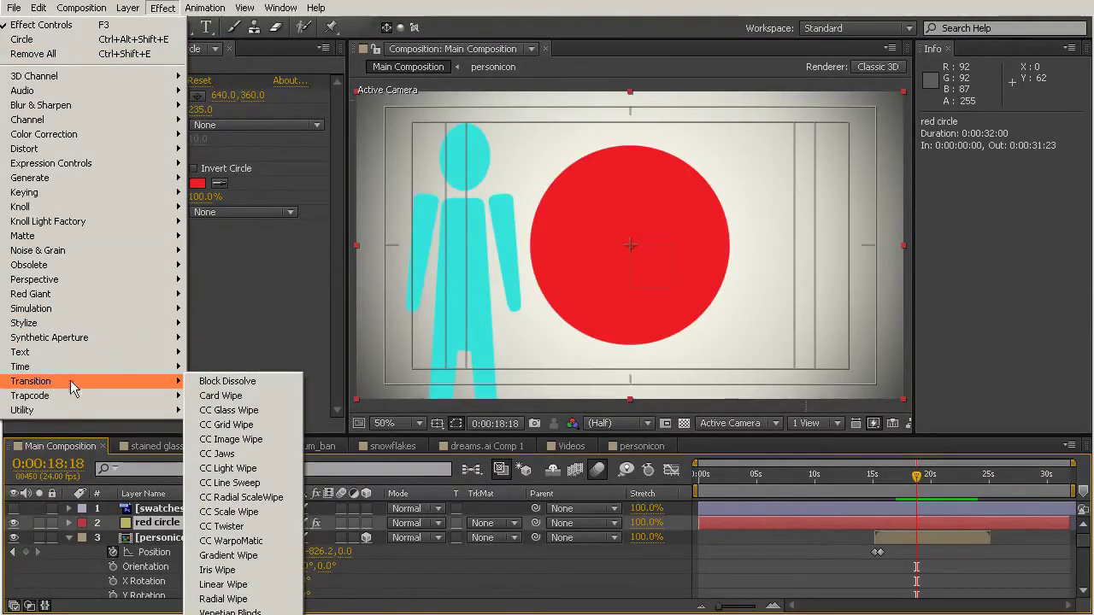
{"action": "left_click", "coordinate": [222, 600]}
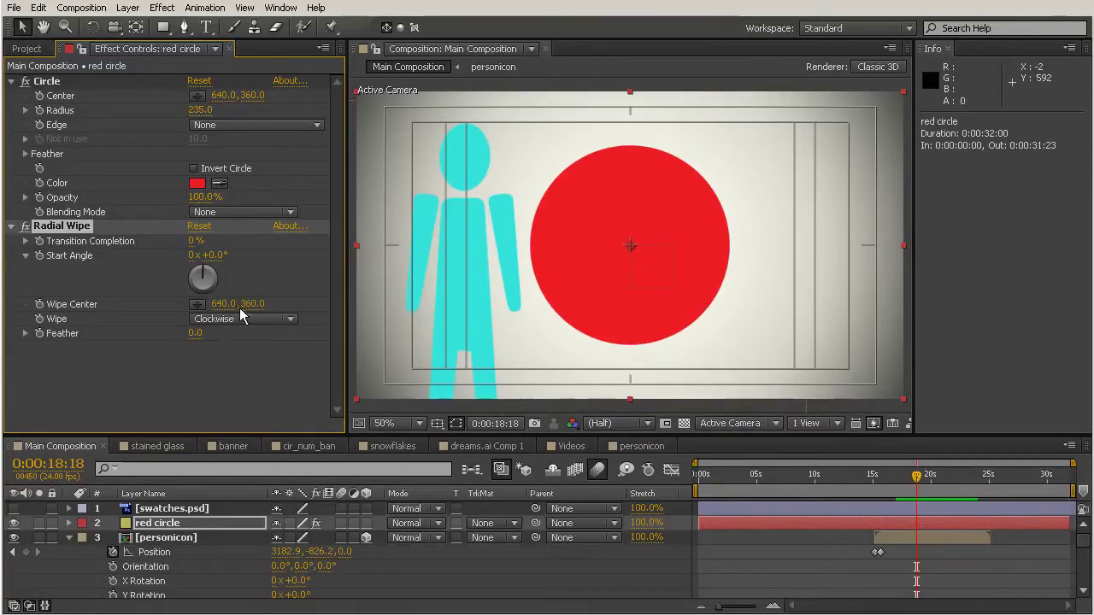
{"action": "left_click_drag", "start_coordinate": [215, 264], "coordinate": [308, 293]}
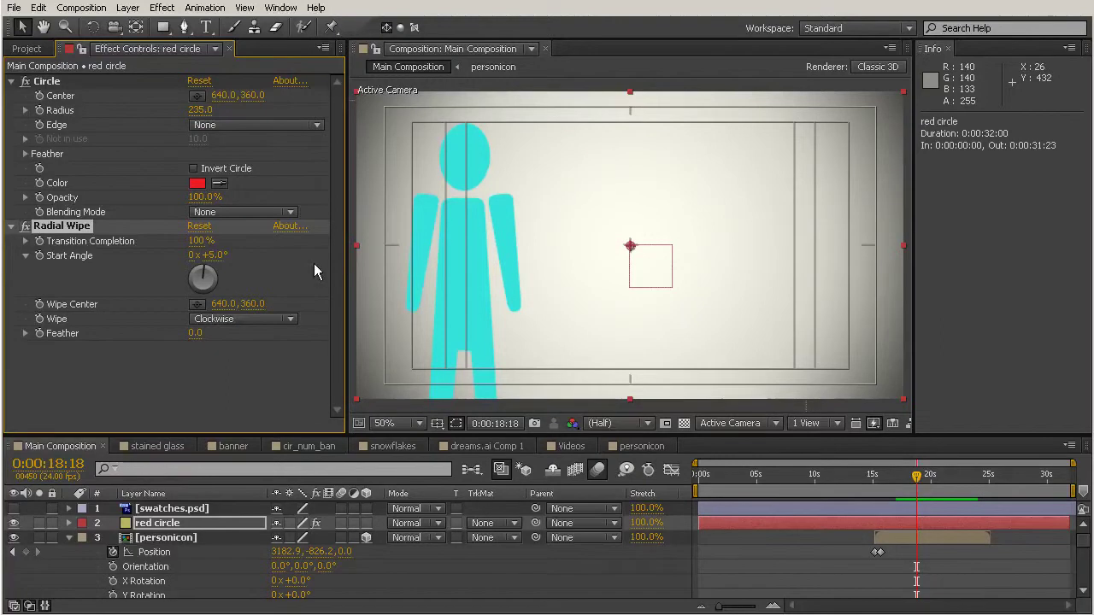
{"action": "left_click", "coordinate": [215, 256]}
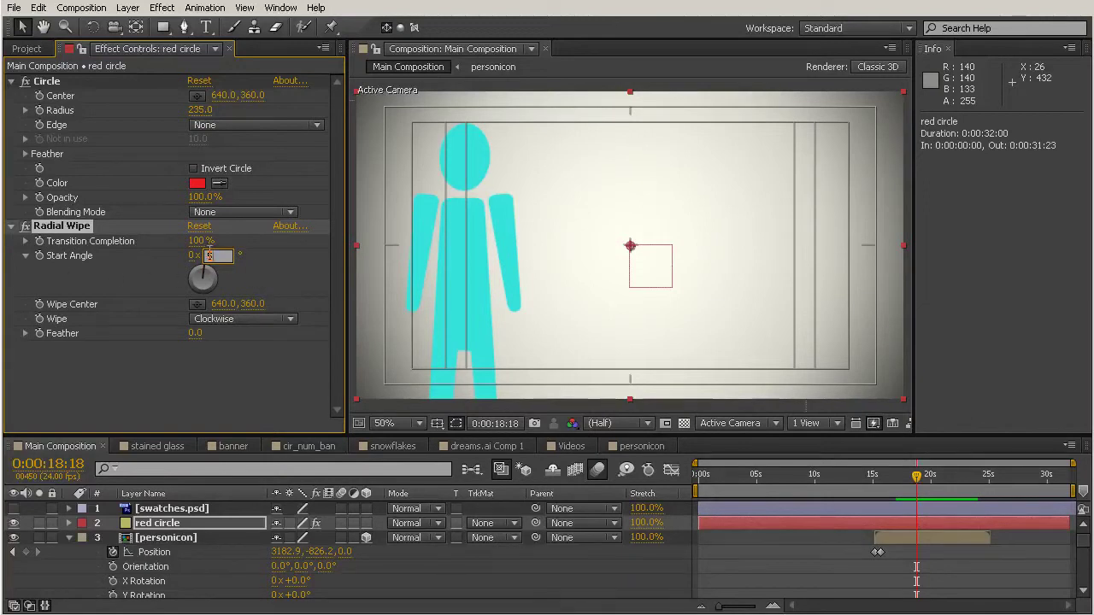
{"action": "left_click", "coordinate": [257, 268]}
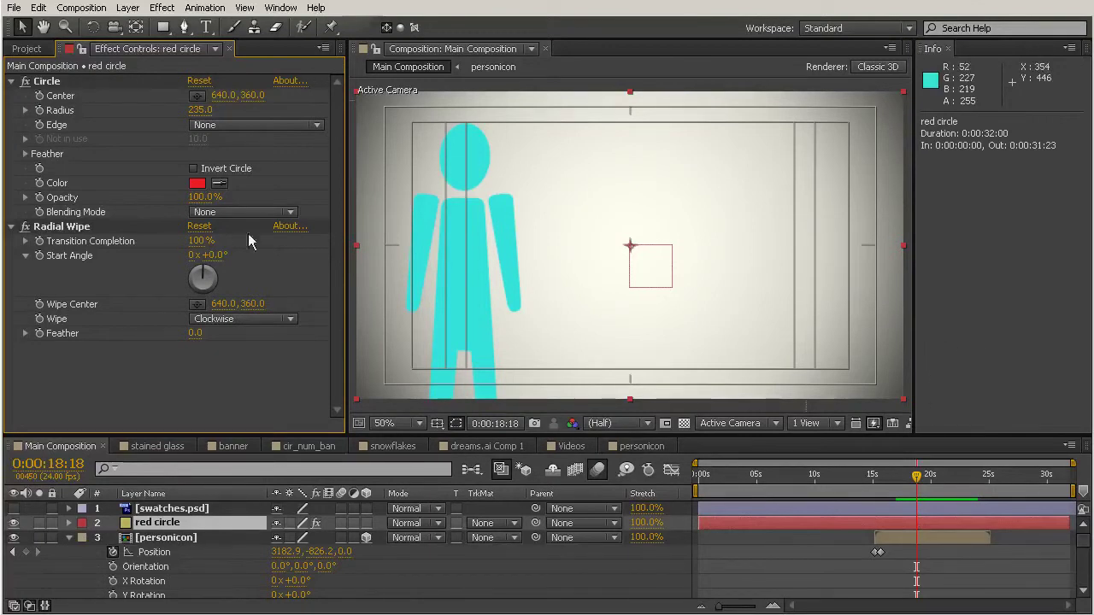
Keyframe the Radial Wipe's Transition Completion from 100% at 0:00:16:22 to 0% at 0:00:17:21 and preview the wipe.
{"action": "left_click_drag", "start_coordinate": [920, 484], "coordinate": [898, 488]}
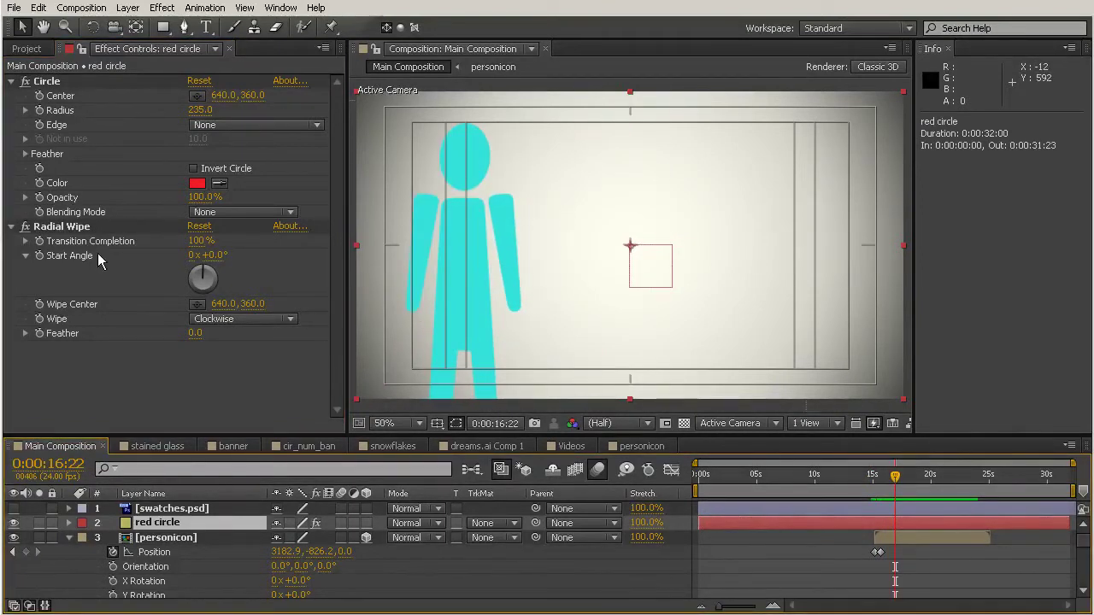
{"action": "left_click", "coordinate": [40, 242]}
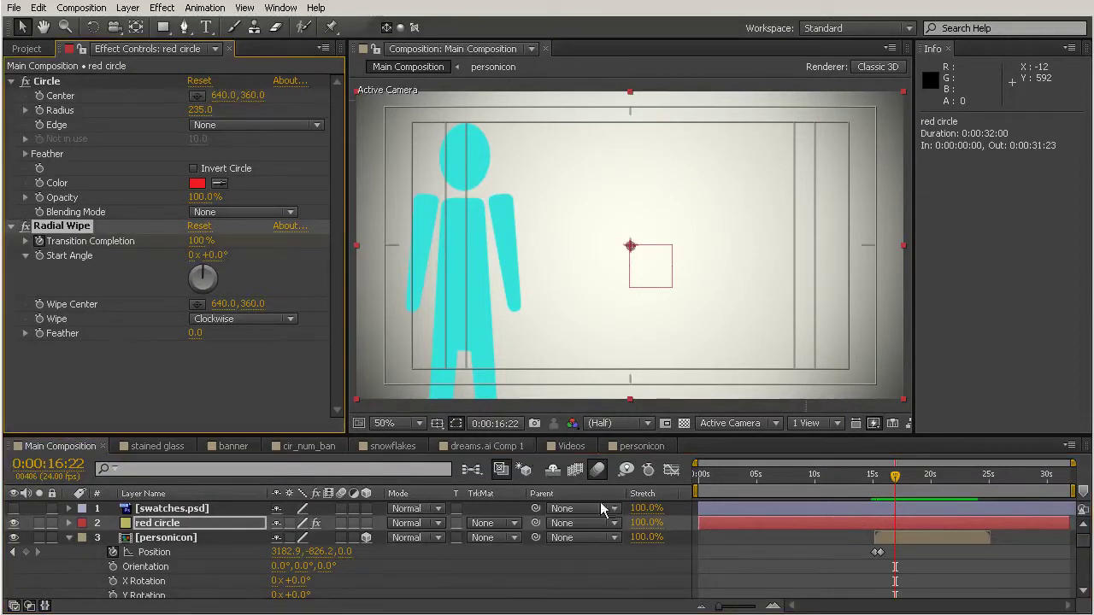
{"action": "left_click", "coordinate": [160, 524]}
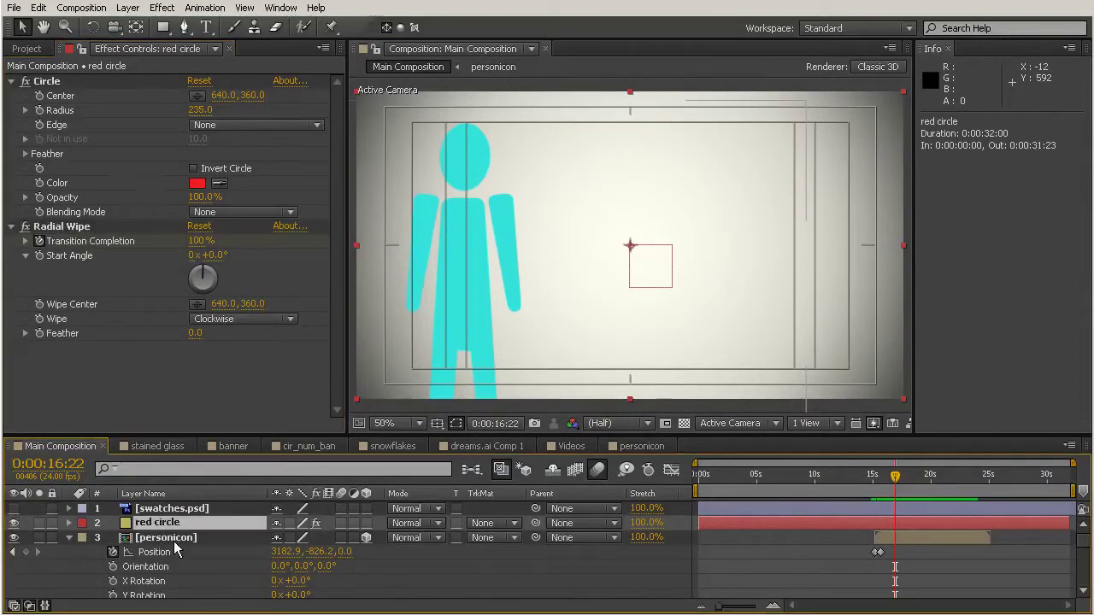
{"action": "key", "text": "u"}
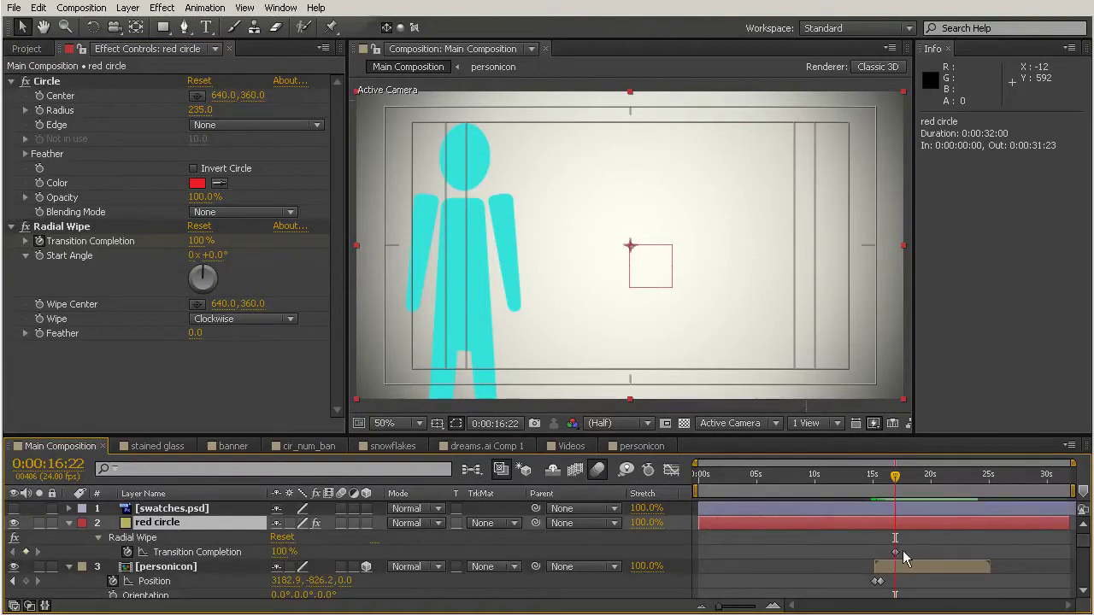
{"action": "left_click_drag", "start_coordinate": [896, 481], "coordinate": [909, 481]}
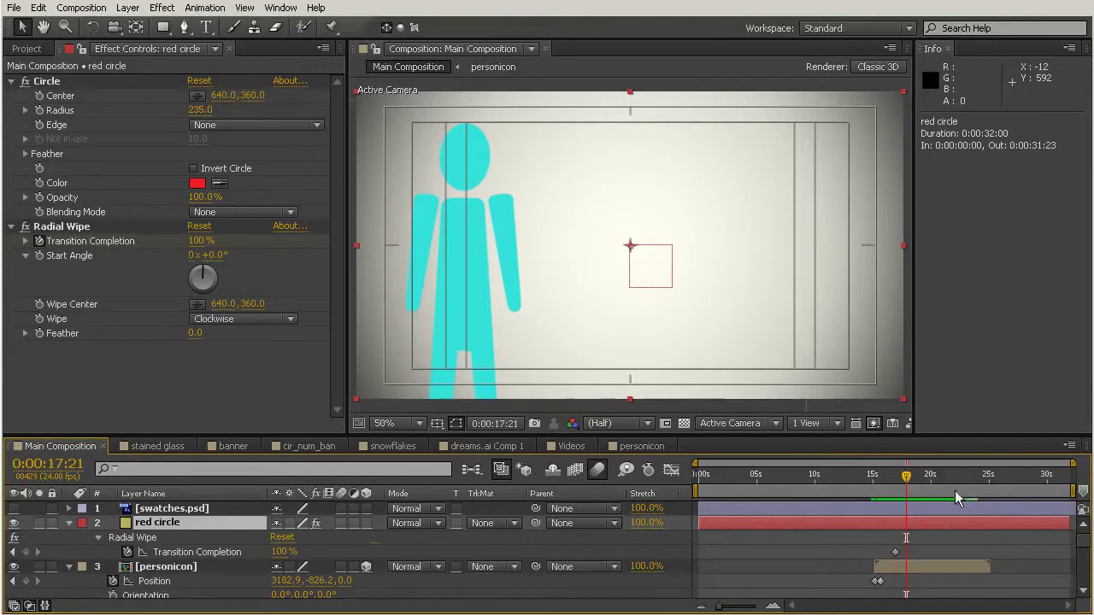
{"action": "left_click_drag", "start_coordinate": [195, 240], "coordinate": [69, 241]}
{"action": "left_click_drag", "start_coordinate": [906, 483], "coordinate": [895, 482]}
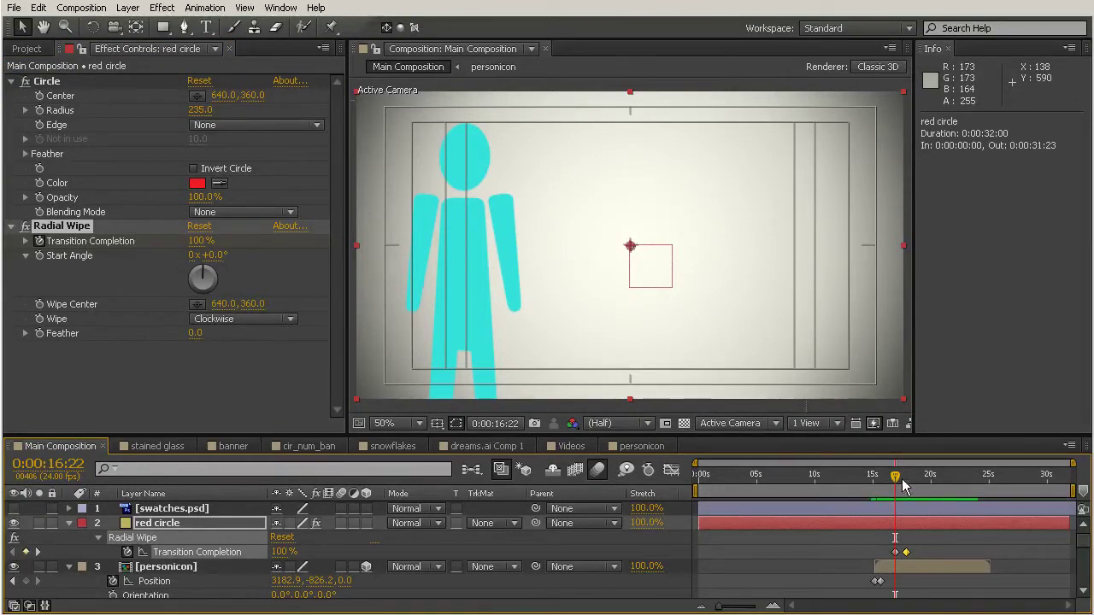
{"action": "left_click_drag", "start_coordinate": [894, 481], "coordinate": [906, 483]}
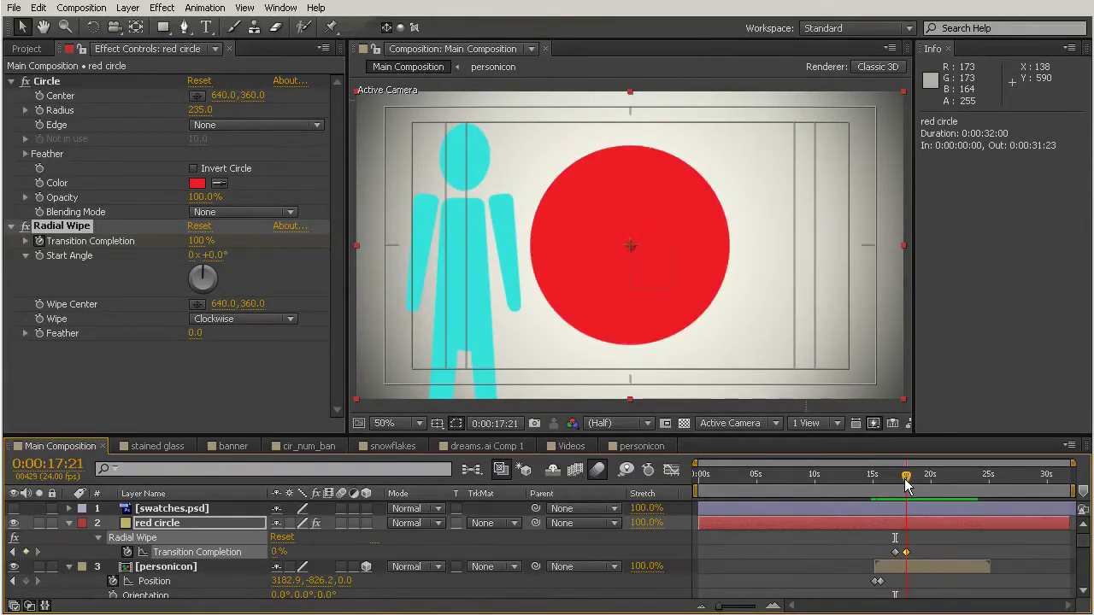
Set the Radial Wipe direction to Counterclockwise and move the current time to 0:00:20:04.
{"action": "left_click", "coordinate": [277, 330]}
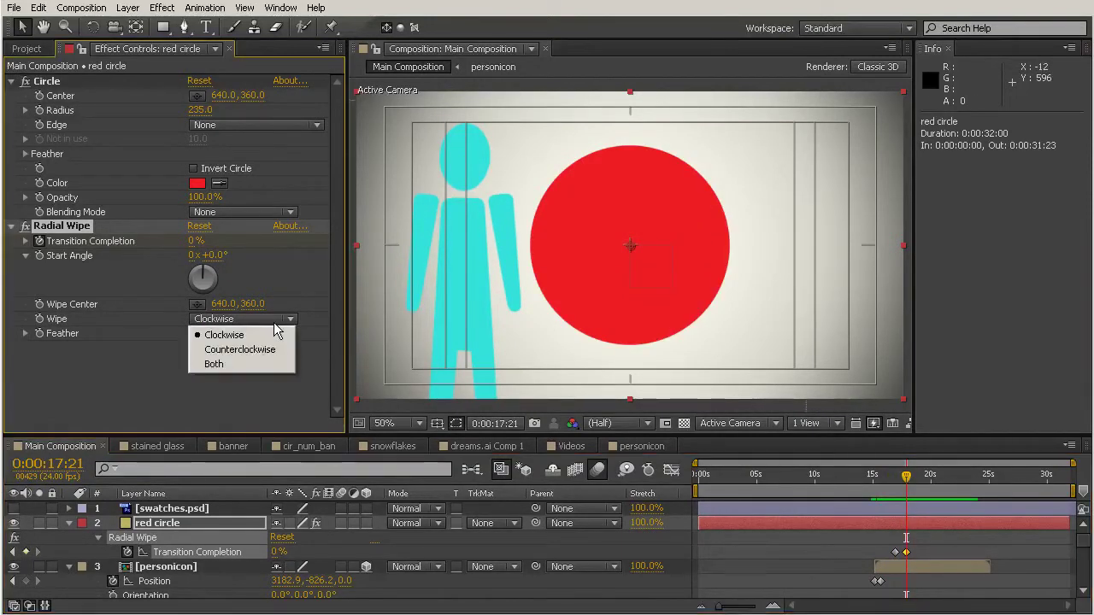
{"action": "left_click", "coordinate": [260, 352]}
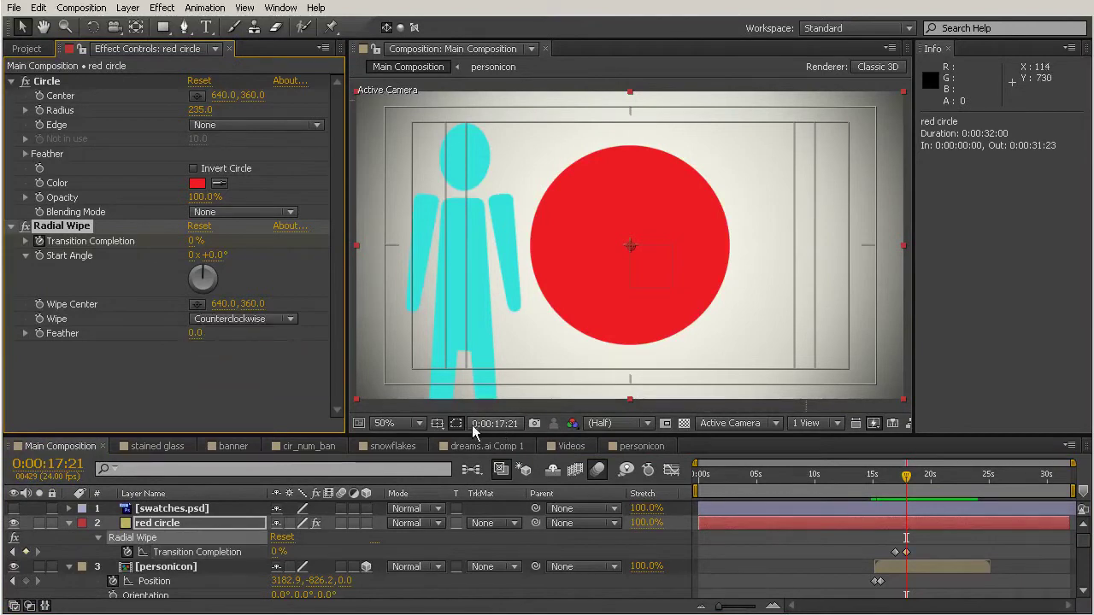
{"action": "left_click_drag", "start_coordinate": [907, 477], "coordinate": [932, 511]}
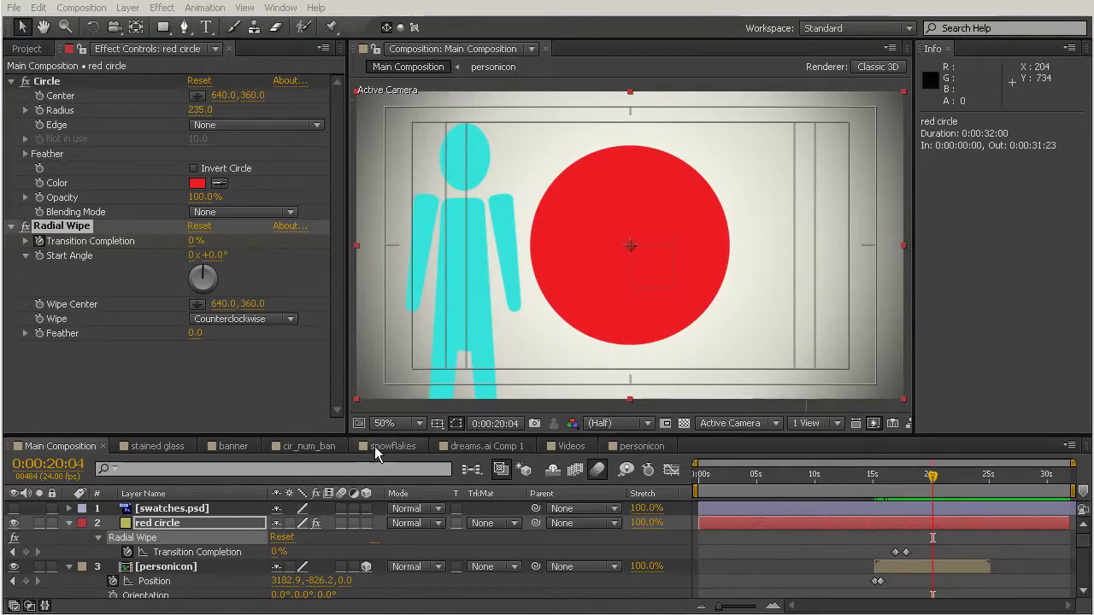
Make the red circle a 3D layer and move it into the camera view at about 3432, -1032, 0.
{"action": "left_click", "coordinate": [367, 523]}
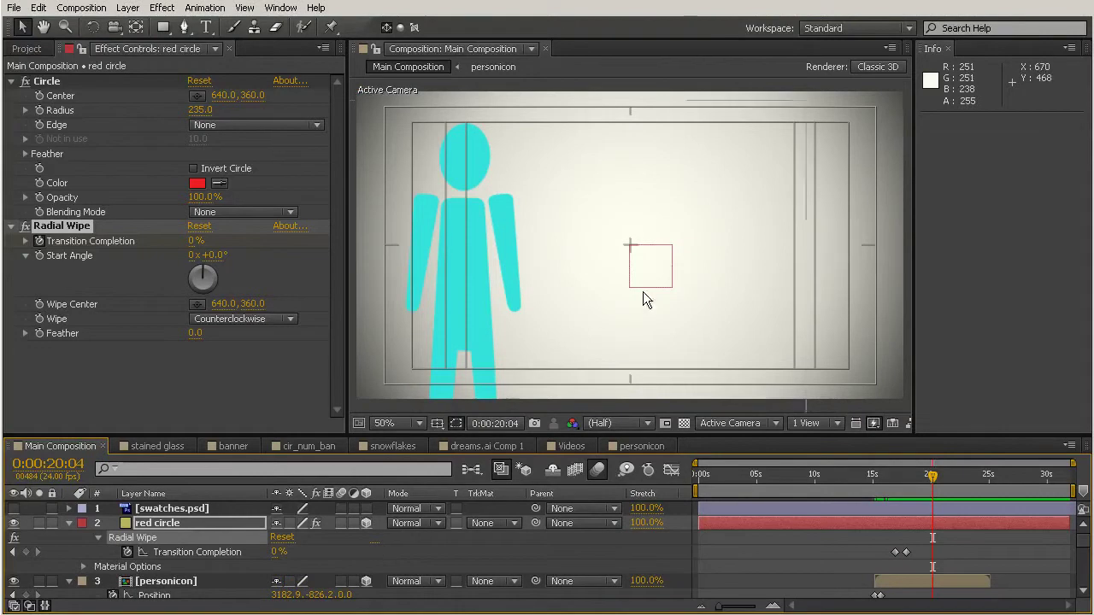
{"action": "key", "text": "comma"}
{"action": "key", "text": "comma"}
{"action": "key", "text": "comma"}
{"action": "key", "text": "comma"}
{"action": "left_click_drag", "start_coordinate": [414, 348], "coordinate": [610, 196]}
{"action": "key", "text": "period"}
{"action": "key", "text": "period"}
{"action": "key", "text": "period"}
{"action": "key", "text": "period"}
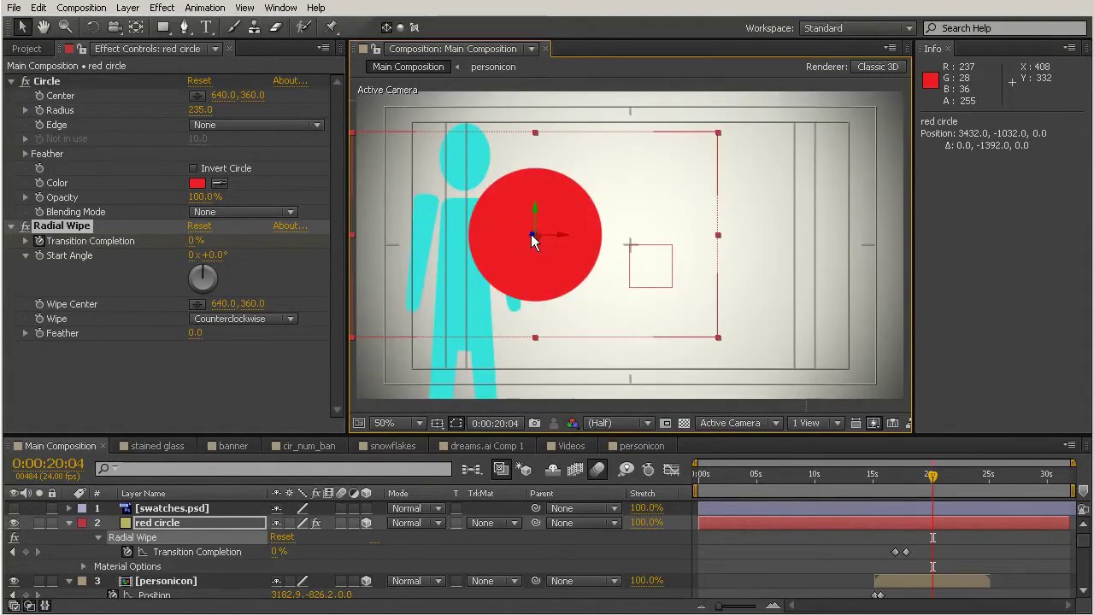
Try to move the red circle toward the right side of the frame, and undo the change.
{"action": "left_click_drag", "start_coordinate": [534, 234], "coordinate": [738, 214]}
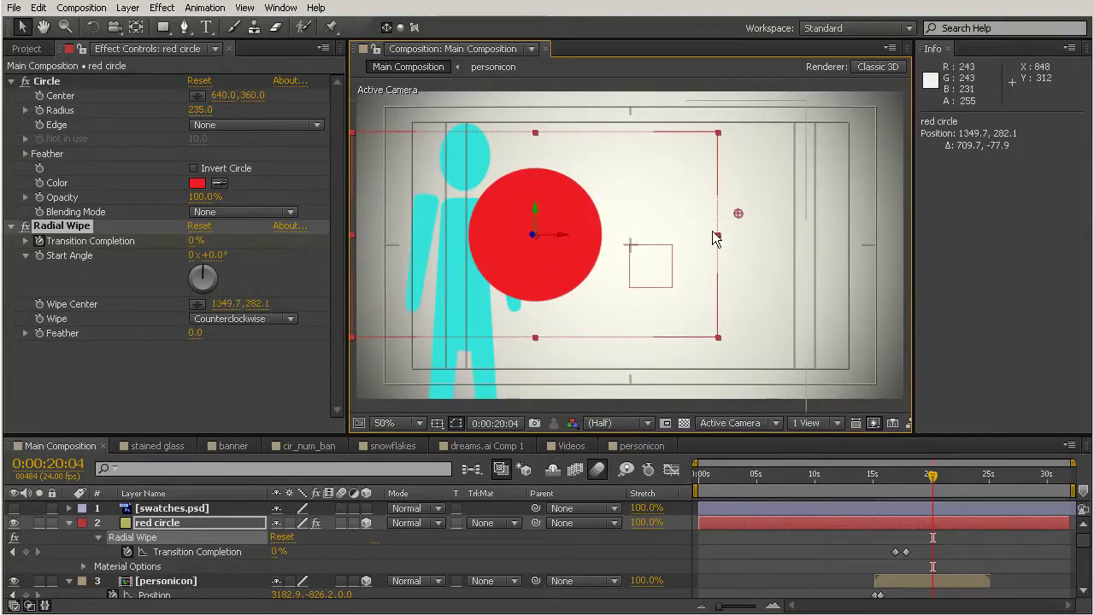
{"action": "key", "text": "ctrl+z"}
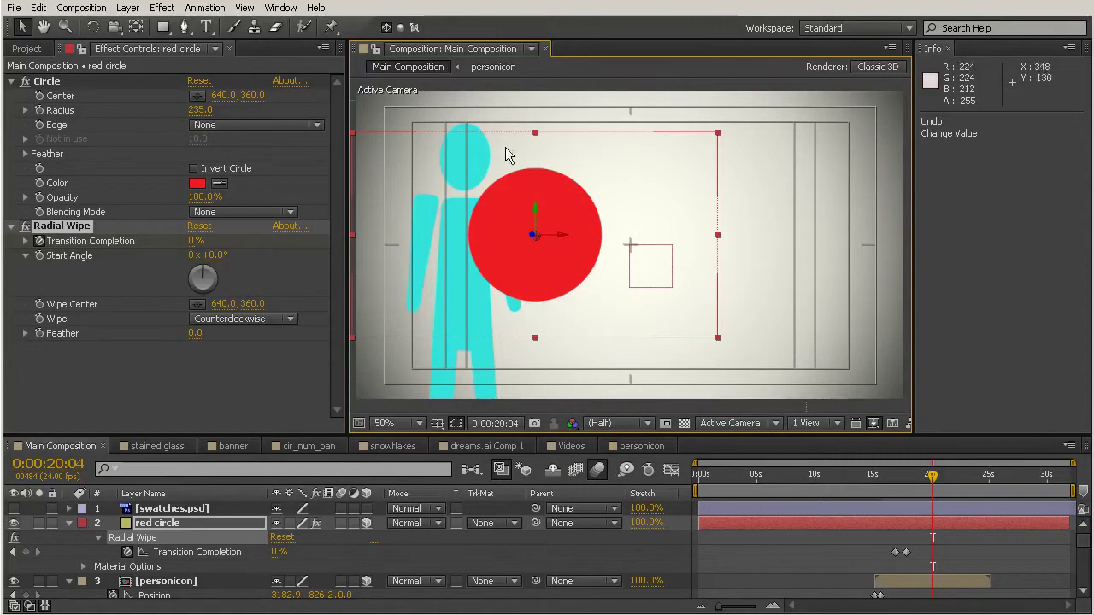
Move the red circle layer below the personicon layer in the main composition's stacking order.
{"action": "left_click_drag", "start_coordinate": [149, 532], "coordinate": [198, 578]}
{"action": "left_click_drag", "start_coordinate": [326, 433], "coordinate": [335, 162]}
{"action": "left_click_drag", "start_coordinate": [163, 430], "coordinate": [172, 318]}
{"action": "scroll", "coordinate": [203, 356], "scroll_direction": "up", "scroll_amount": 1}
{"action": "scroll", "coordinate": [205, 357], "scroll_direction": "up", "scroll_amount": 2}
{"action": "left_click_drag", "start_coordinate": [154, 385], "coordinate": [155, 353]}
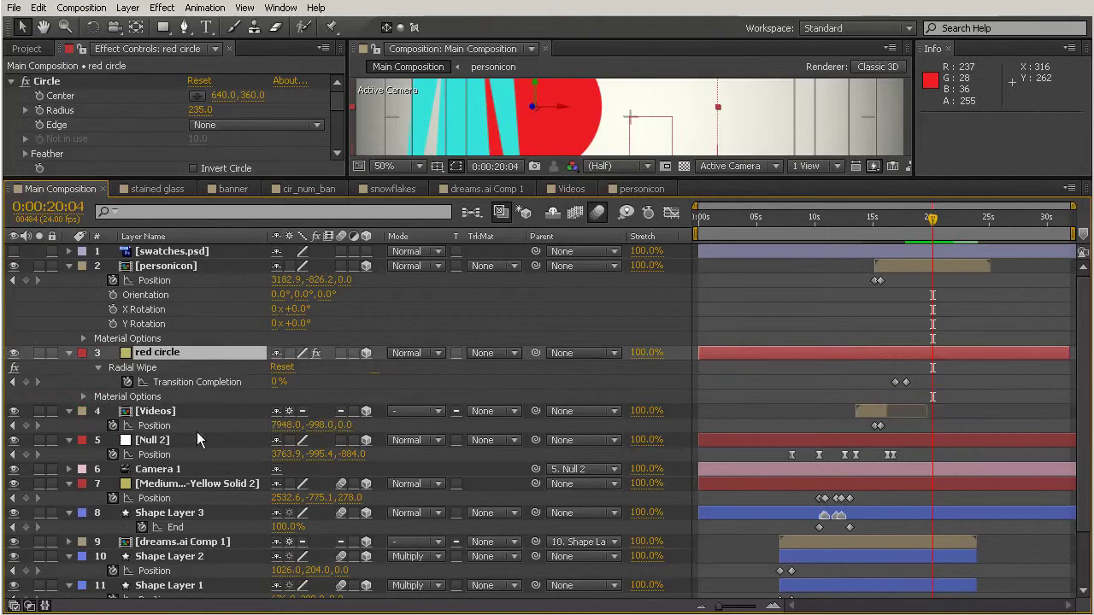
{"action": "left_click", "coordinate": [167, 266]}
{"action": "left_click", "coordinate": [179, 353]}
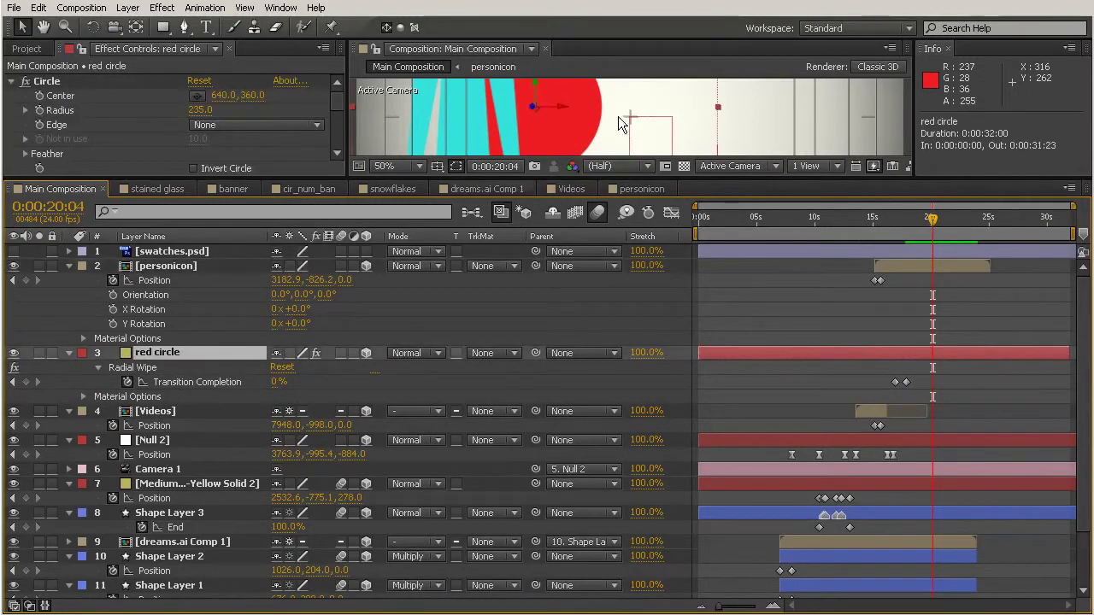
Set the red circle's radius to 326 and move the layer to about 3514, -981, 0.
{"action": "left_click_drag", "start_coordinate": [726, 178], "coordinate": [727, 499]}
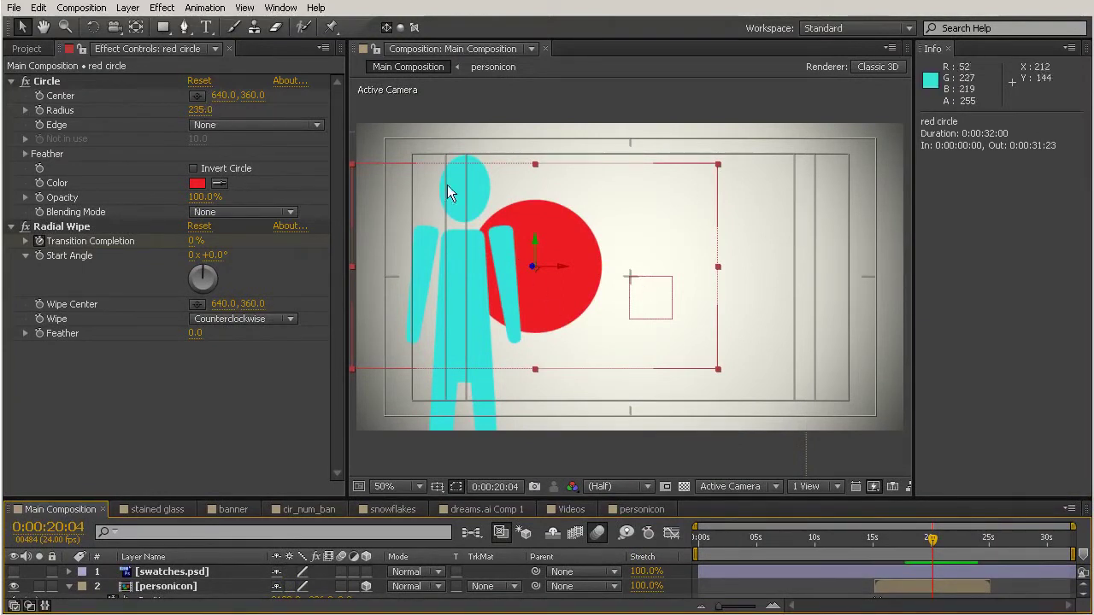
{"action": "left_click_drag", "start_coordinate": [201, 112], "coordinate": [275, 109]}
{"action": "mouse_move", "coordinate": [561, 265]}
{"action": "left_mouse_down"}
{"action": "mouse_move", "coordinate": [591, 272]}
{"action": "mouse_move", "coordinate": [556, 259]}
{"action": "left_mouse_up"}
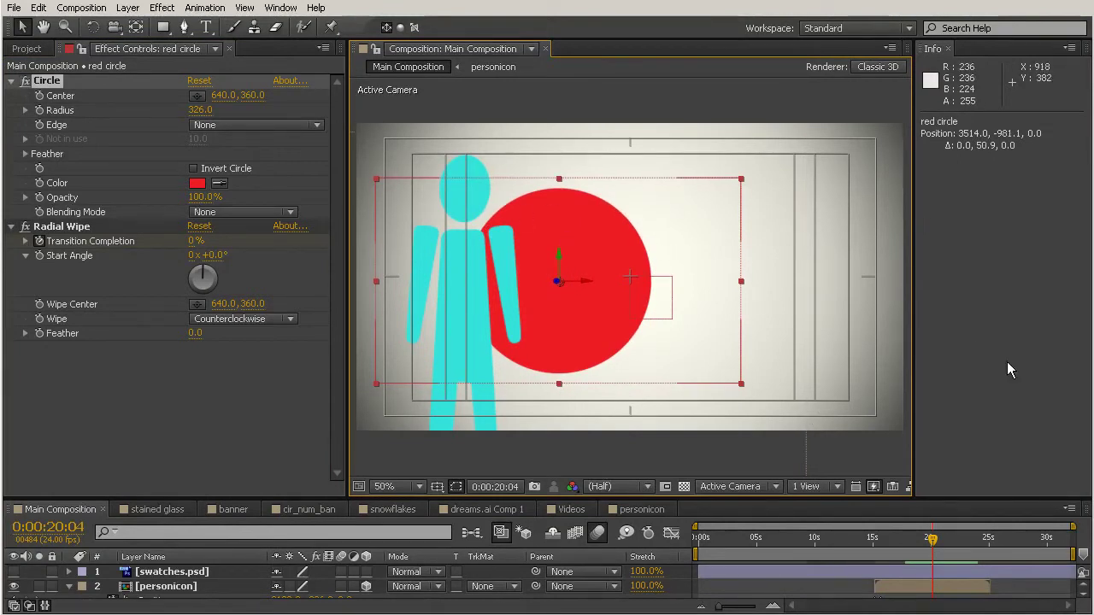
Duplicate the red circle layer twice and move red circle 3 along X to the far right of the composition frame.
{"action": "left_click_drag", "start_coordinate": [293, 496], "coordinate": [294, 416]}
{"action": "key", "text": "Return"}
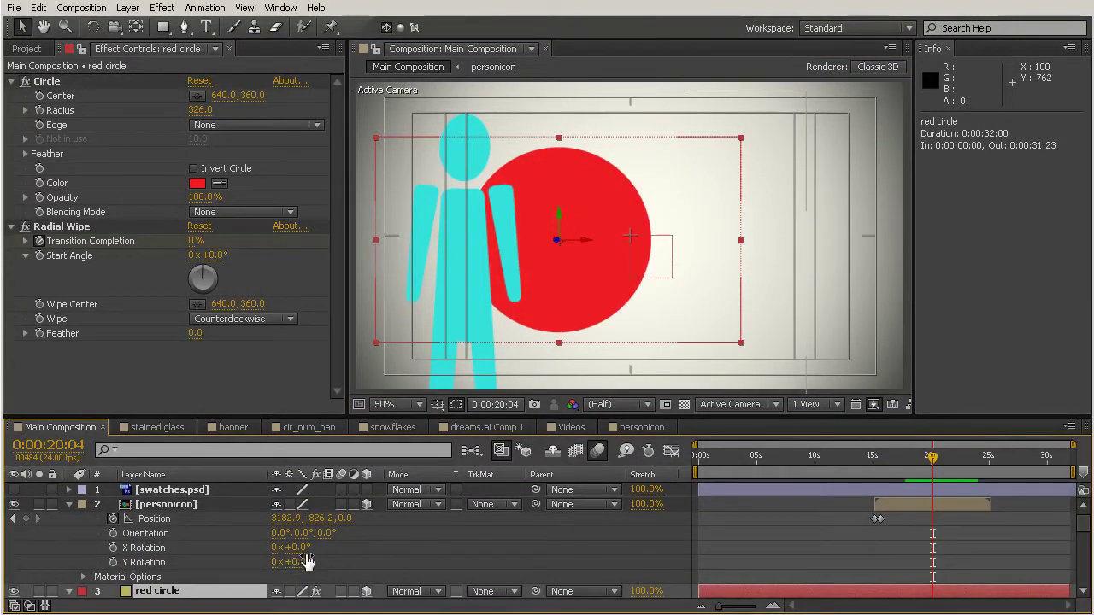
{"action": "key", "text": "ctrl+d"}
{"action": "key", "text": "ctrl+d"}
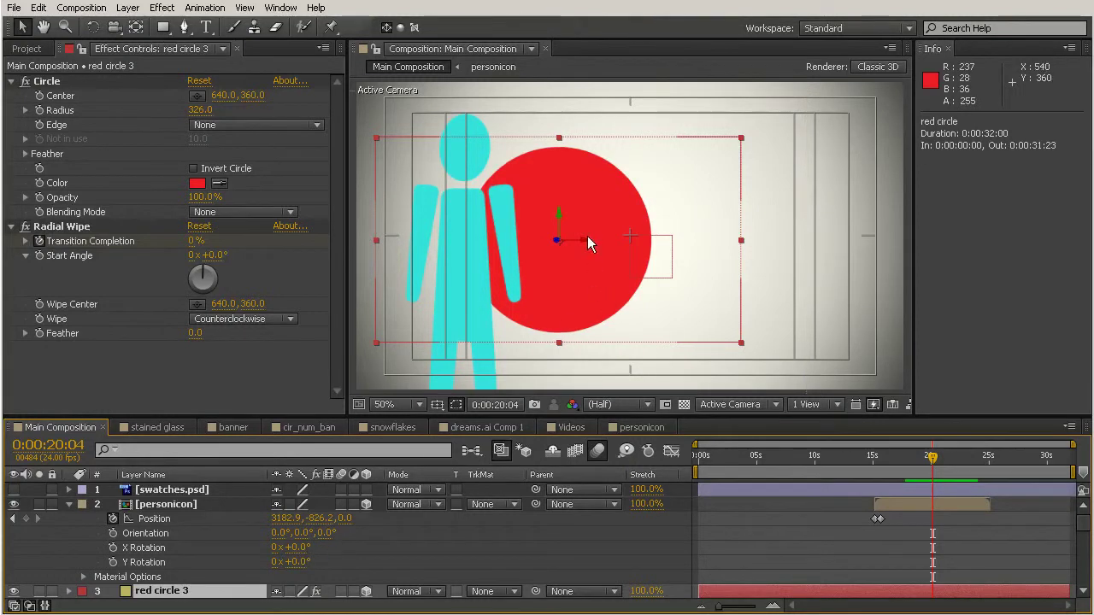
{"action": "left_click_drag", "start_coordinate": [586, 245], "coordinate": [669, 244]}
{"action": "left_click_drag", "start_coordinate": [295, 416], "coordinate": [295, 295]}
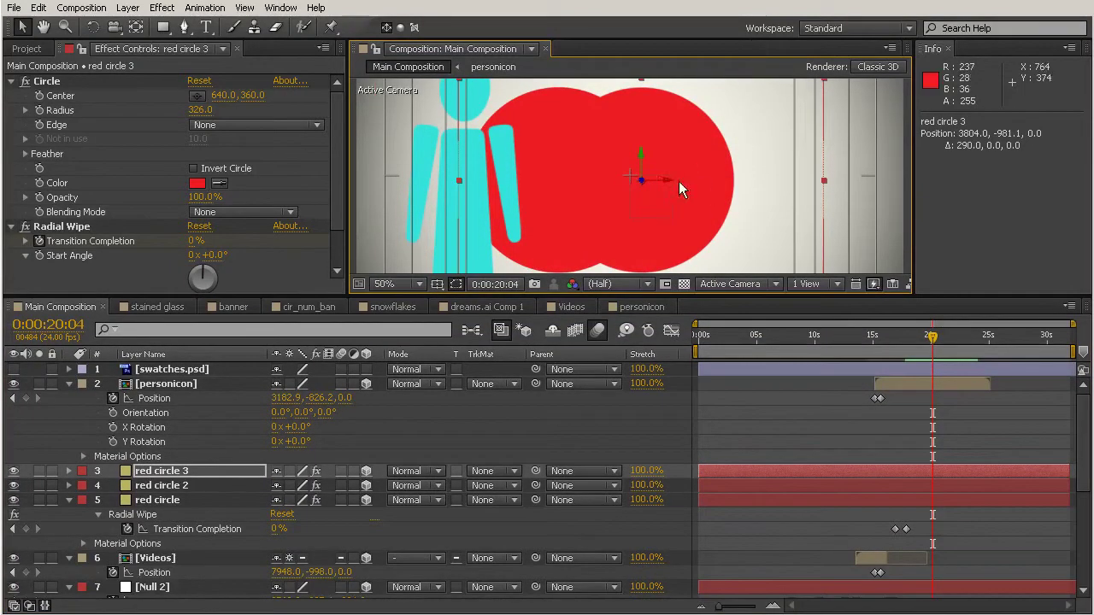
{"action": "left_click_drag", "start_coordinate": [669, 186], "coordinate": [900, 190]}
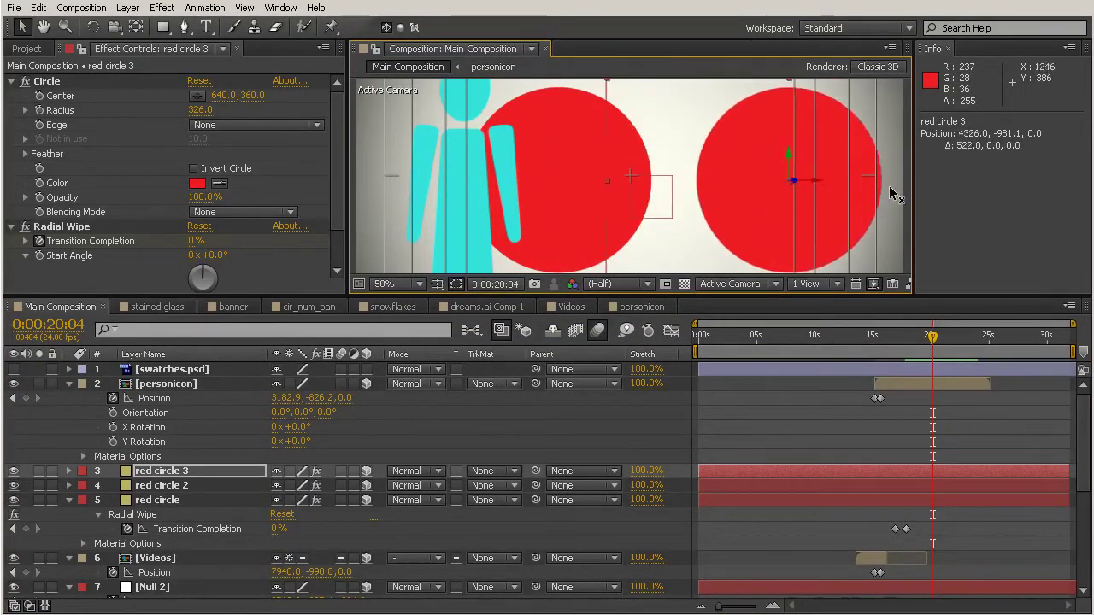
Move red circle 2 along X to about 3940, -981, 0, between the other two circles.
{"action": "left_click", "coordinate": [161, 486]}
{"action": "left_click_drag", "start_coordinate": [592, 179], "coordinate": [751, 195]}
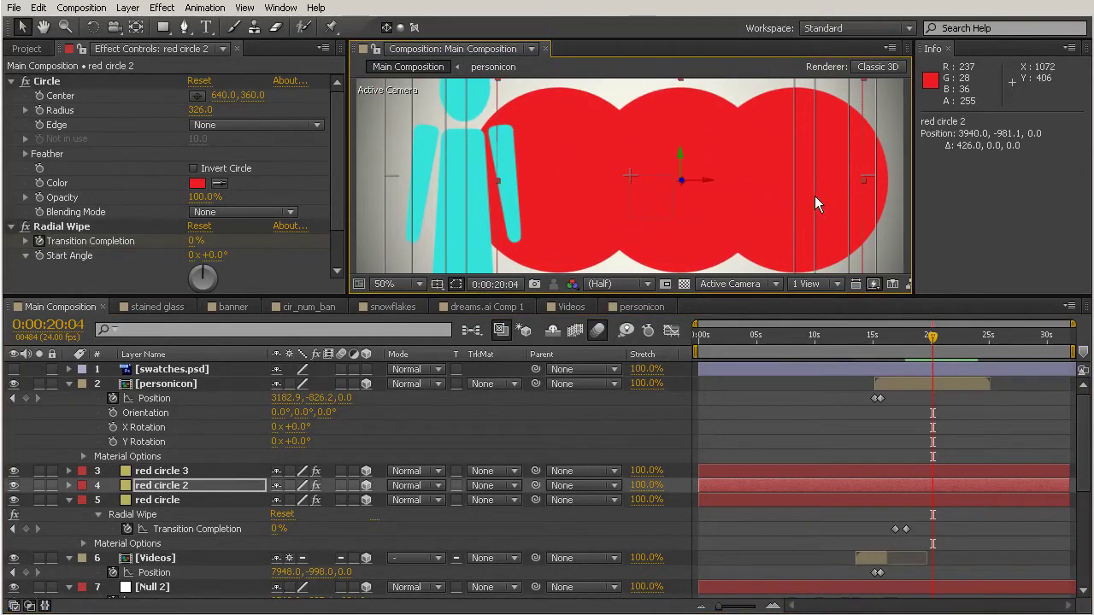
{"action": "left_click_drag", "start_coordinate": [827, 296], "coordinate": [826, 453]}
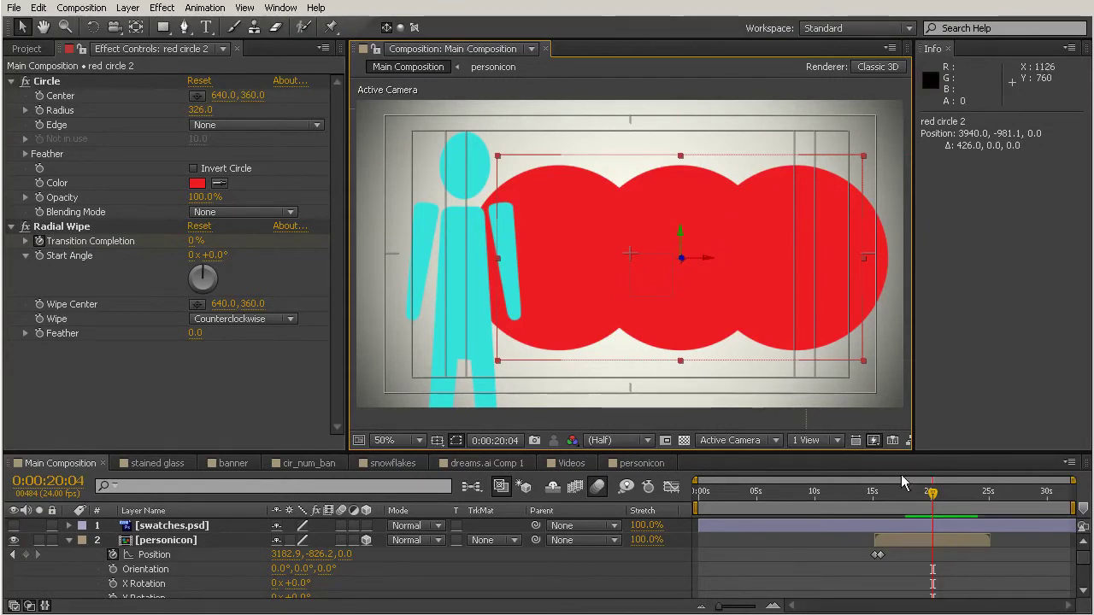
Make the swatches.psd layer visible and sample its yellow swatch as the Circle color of red circle 2.
{"action": "left_click", "coordinate": [14, 526]}
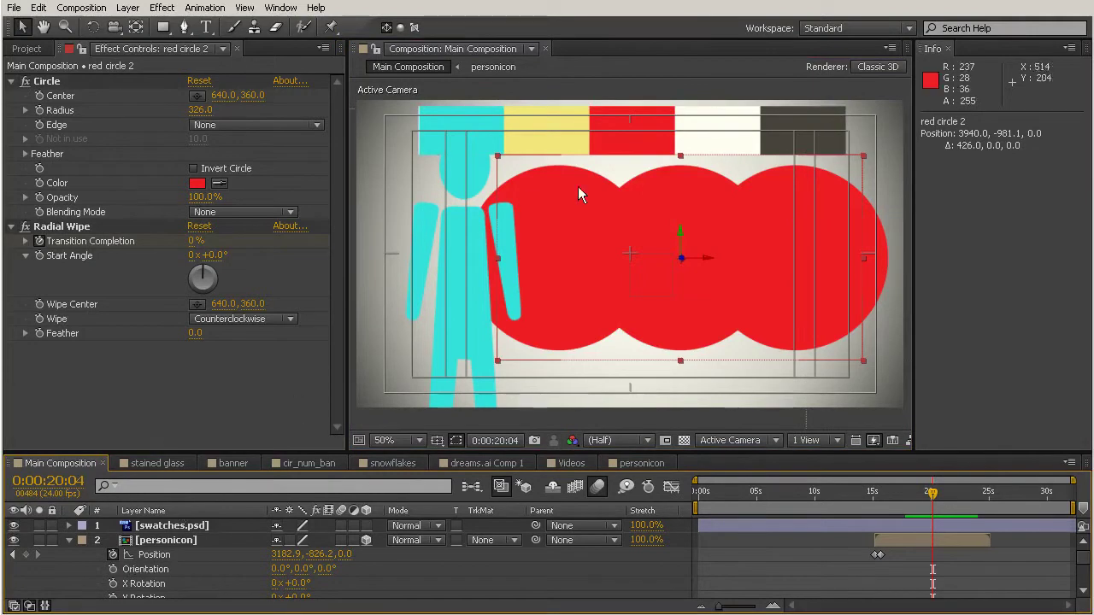
{"action": "left_click", "coordinate": [221, 182]}
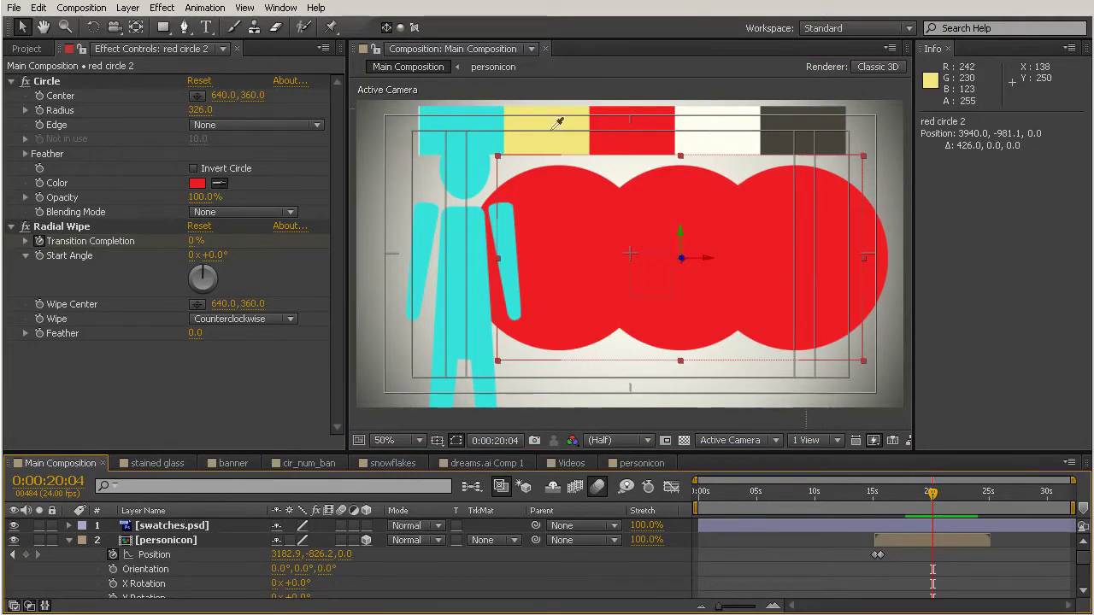
{"action": "left_click", "coordinate": [553, 124]}
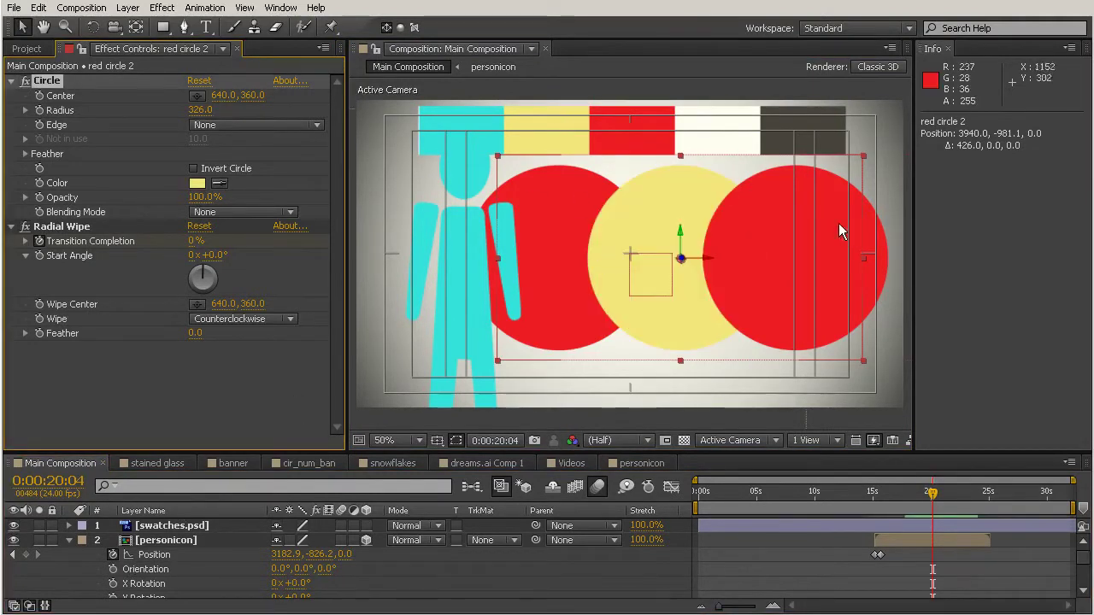
Sample the dark gray swatch as the Circle color of red circle 3, and hide the swatches.psd layer.
{"action": "left_click_drag", "start_coordinate": [284, 451], "coordinate": [284, 295]}
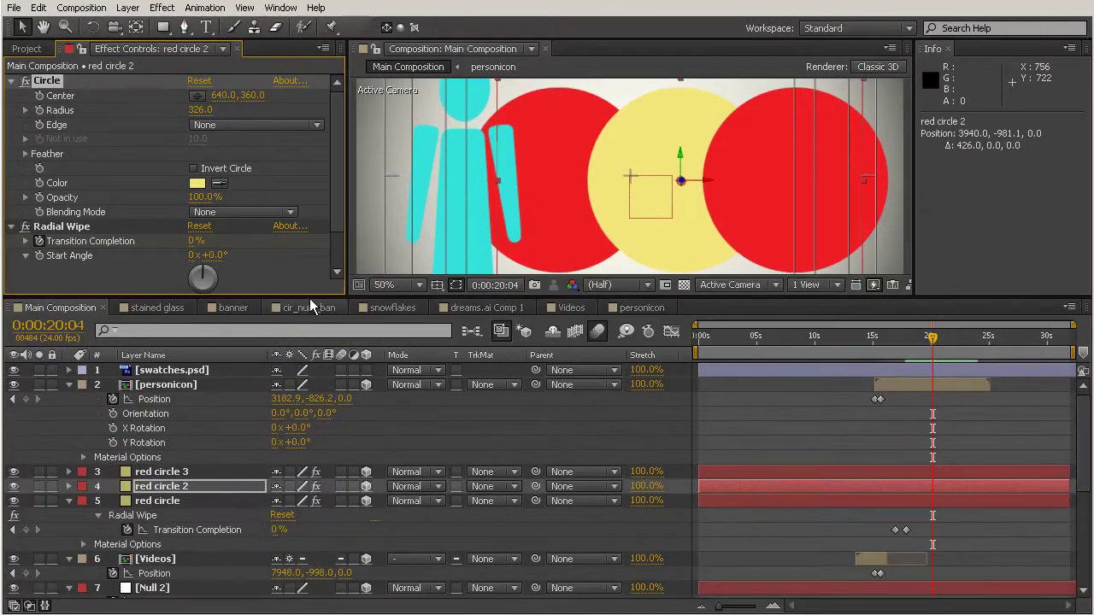
{"action": "left_click", "coordinate": [196, 472]}
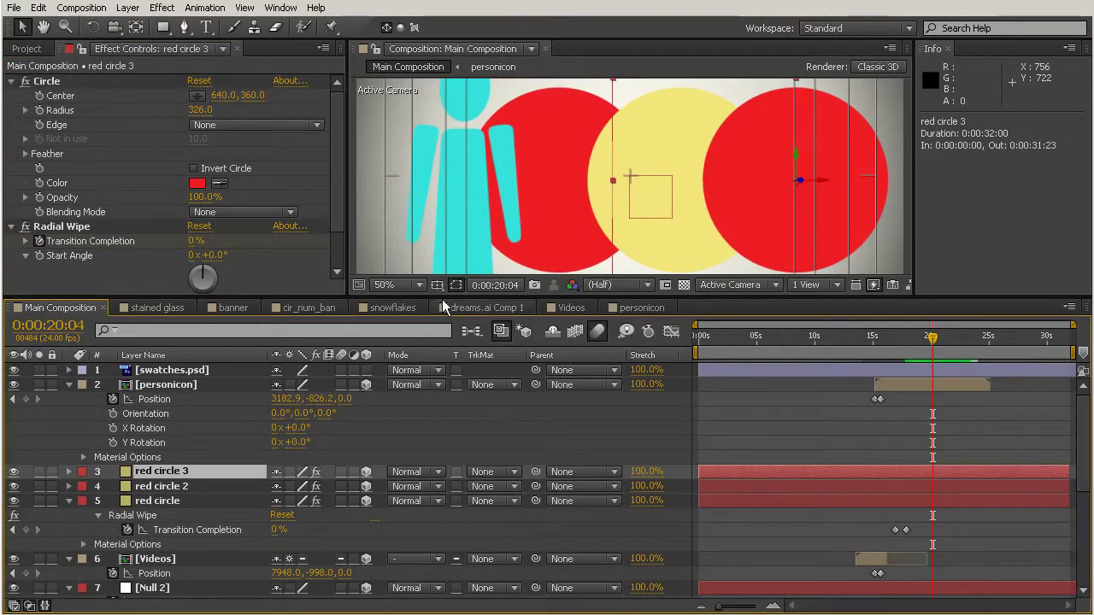
{"action": "left_click_drag", "start_coordinate": [444, 301], "coordinate": [444, 518]}
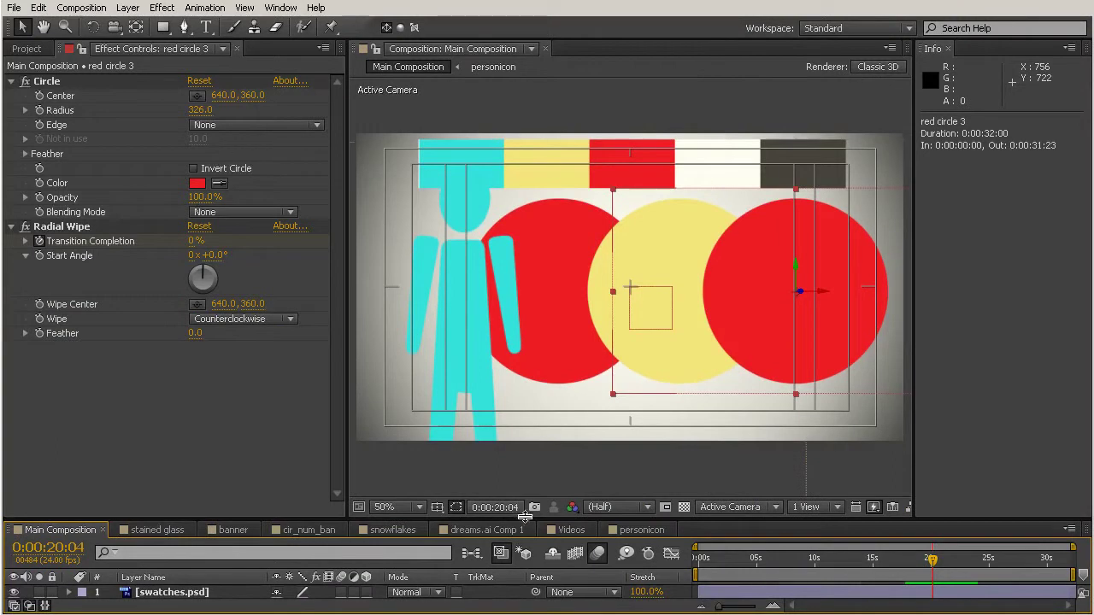
{"action": "left_click", "coordinate": [220, 184]}
{"action": "left_click", "coordinate": [814, 149]}
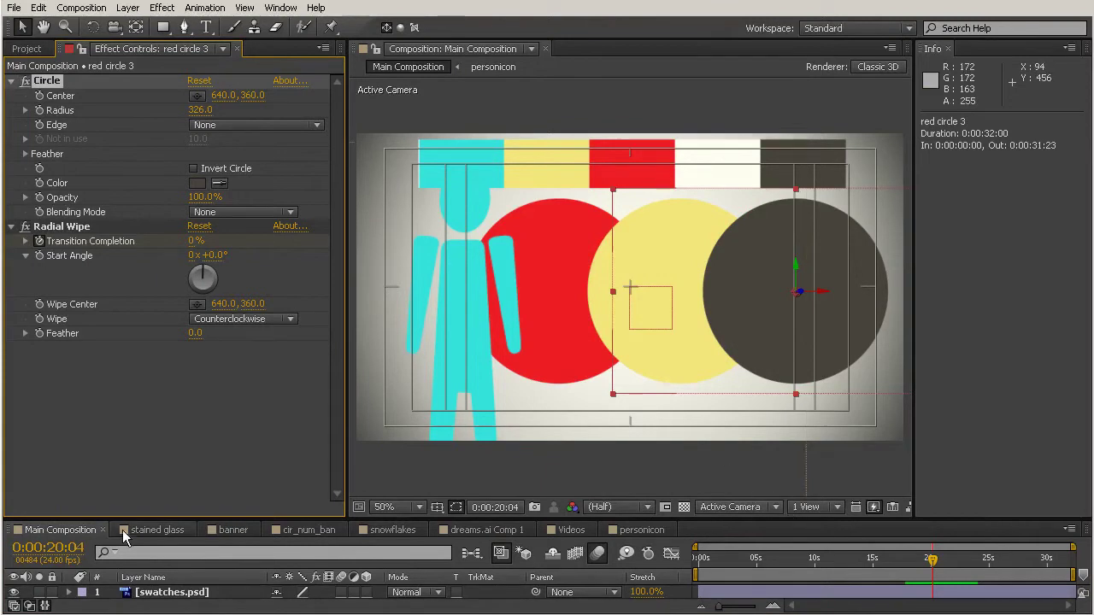
{"action": "left_click_drag", "start_coordinate": [333, 519], "coordinate": [334, 394]}
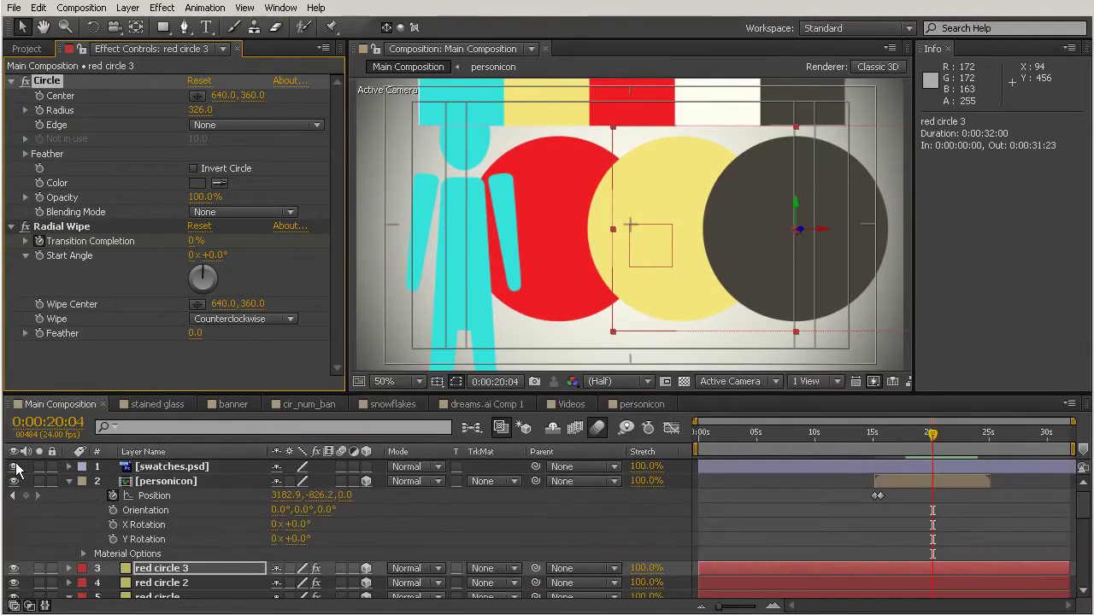
{"action": "left_click", "coordinate": [14, 466]}
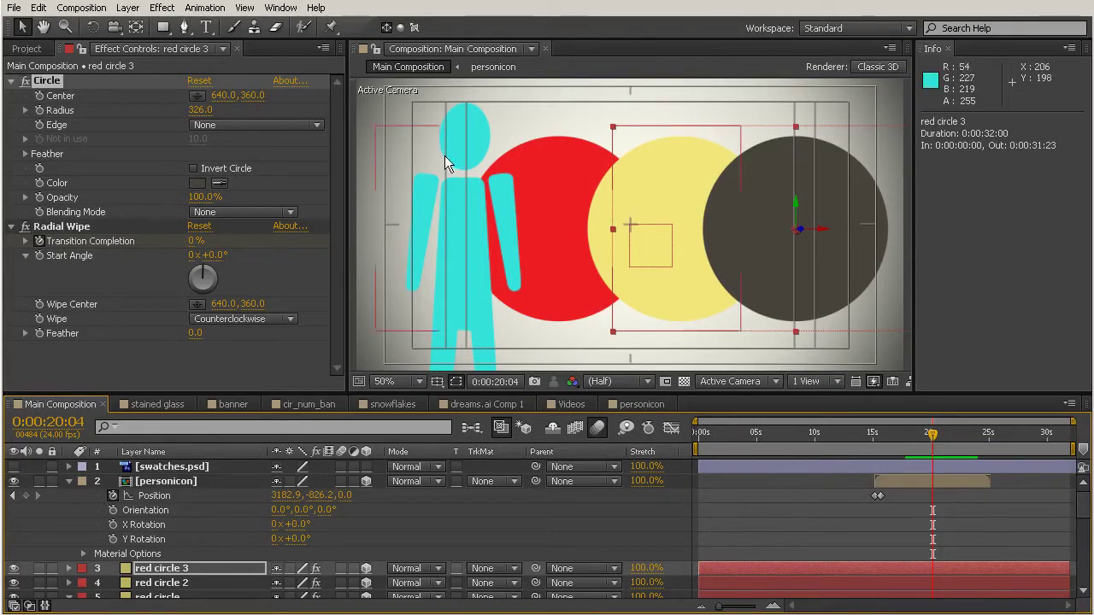
Set the dark gray circle's radius to 261 and the yellow circle's radius to 196.
{"action": "left_click_drag", "start_coordinate": [202, 109], "coordinate": [158, 109]}
{"action": "left_click", "coordinate": [769, 584]}
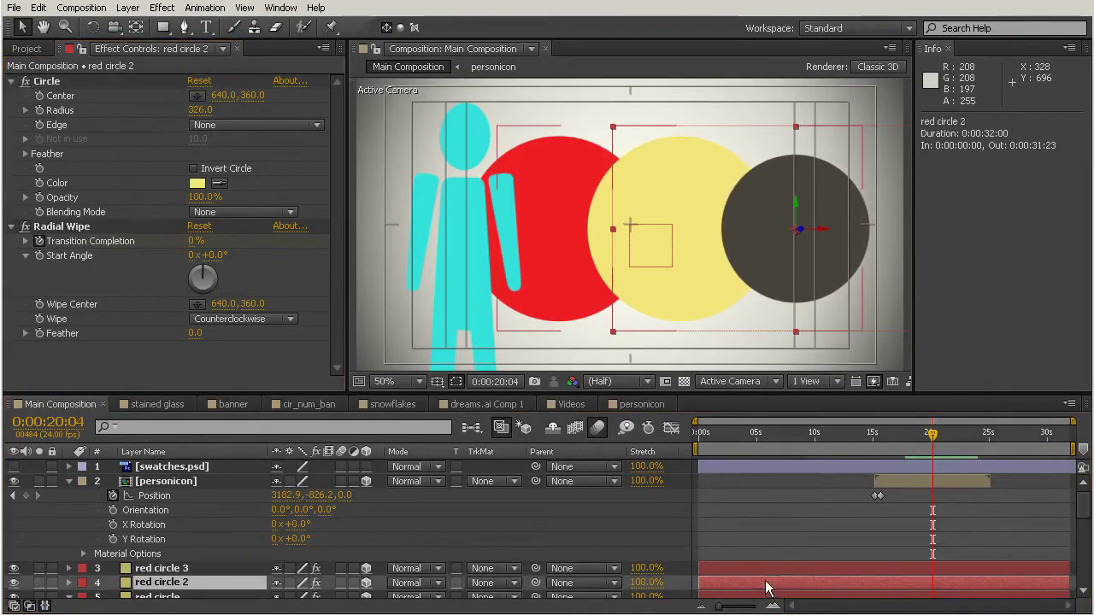
{"action": "left_click_drag", "start_coordinate": [199, 112], "coordinate": [75, 108]}
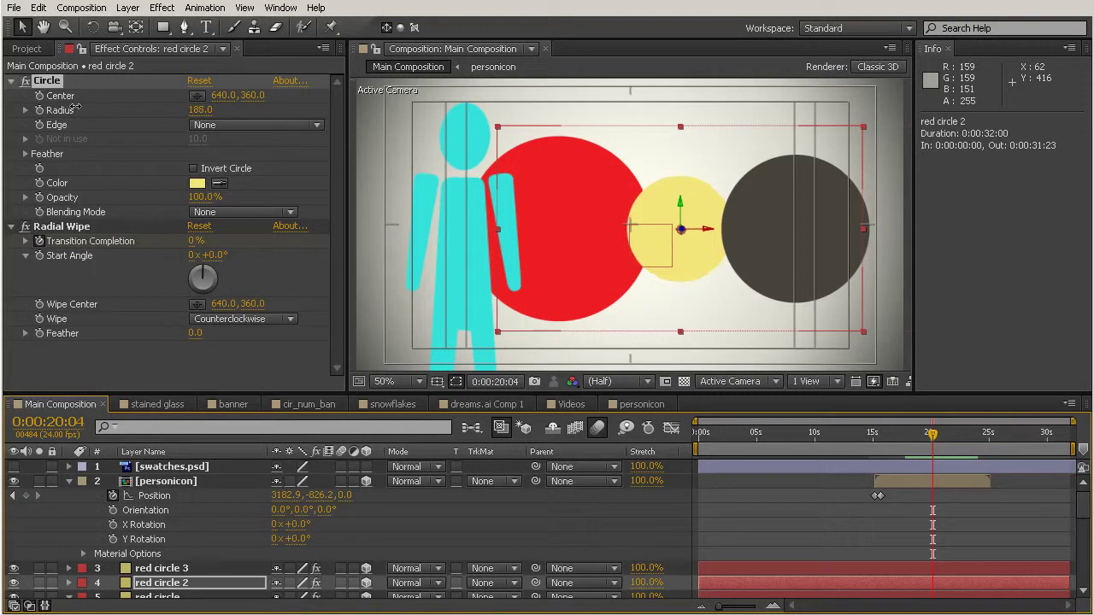
{"action": "left_click", "coordinate": [344, 330]}
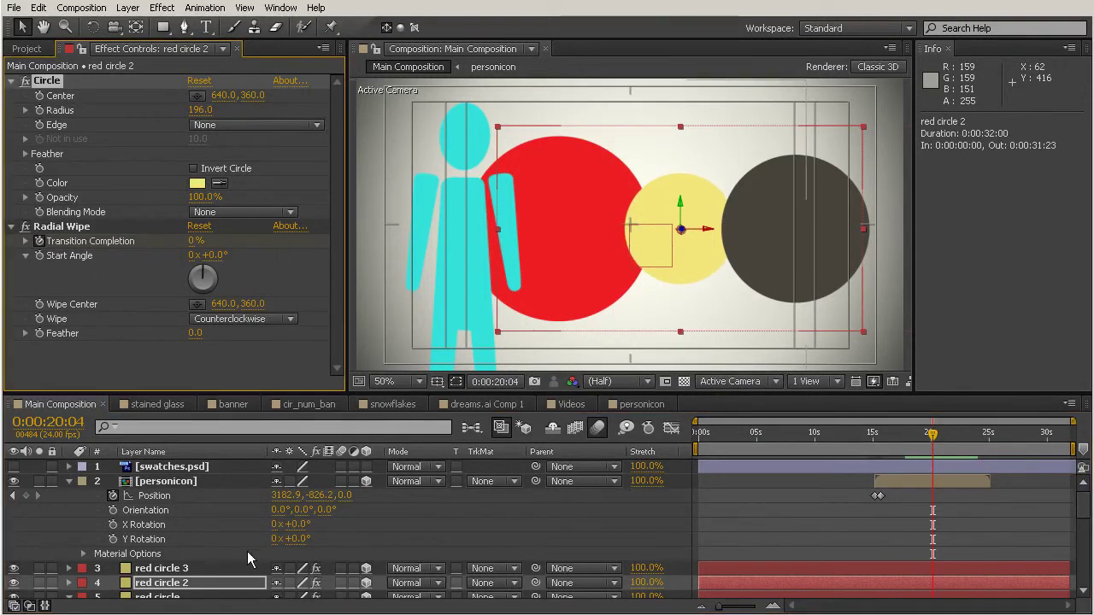
Move the original red circle along X to about 3634 and the yellow circle along X to about 3994.
{"action": "scroll", "coordinate": [257, 556], "scroll_direction": "down", "scroll_amount": 3}
{"action": "left_click", "coordinate": [203, 556]}
{"action": "left_click_drag", "start_coordinate": [582, 232], "coordinate": [636, 240]}
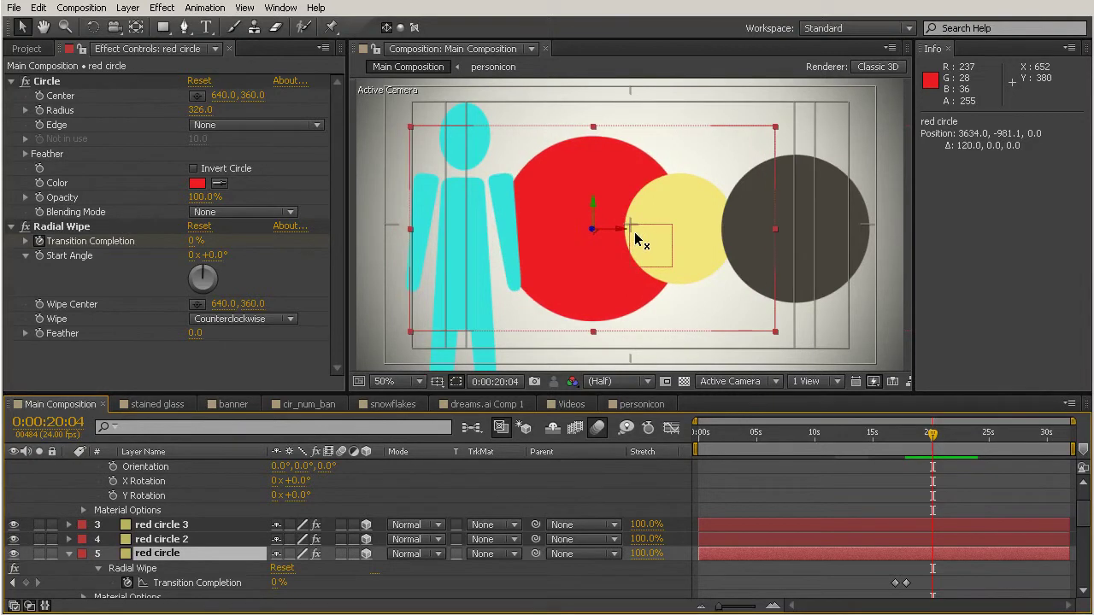
{"action": "left_click", "coordinate": [197, 539]}
{"action": "left_click_drag", "start_coordinate": [710, 233], "coordinate": [725, 233]}
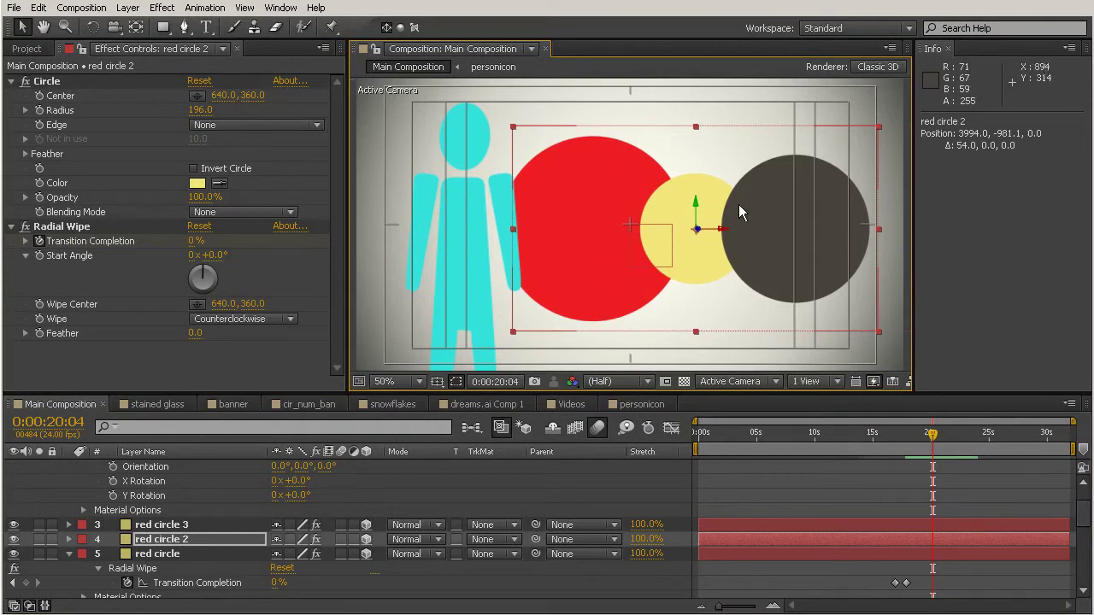
Stack red circle 2 above red circle 3, and move red circle 3 along X to about 4378.
{"action": "left_click_drag", "start_coordinate": [167, 539], "coordinate": [175, 528]}
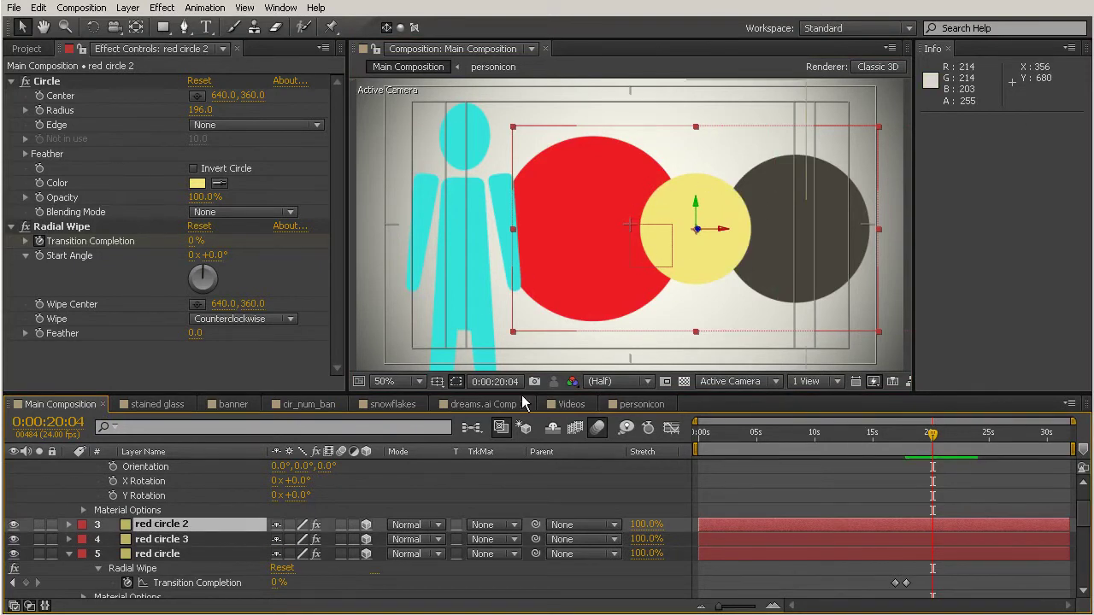
{"action": "left_click", "coordinate": [144, 540]}
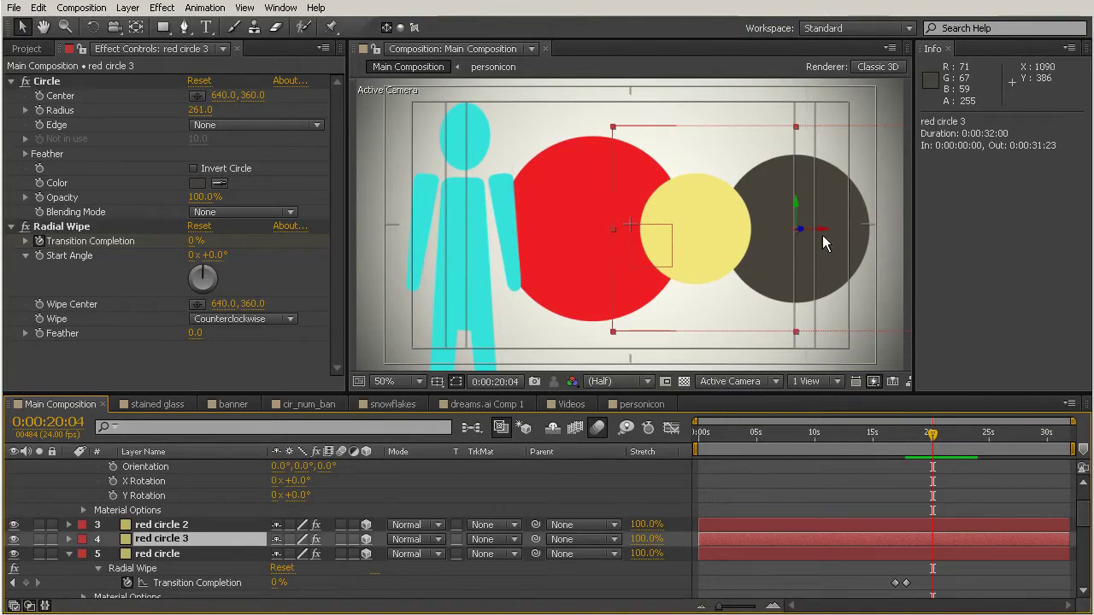
{"action": "left_click_drag", "start_coordinate": [823, 236], "coordinate": [832, 236]}
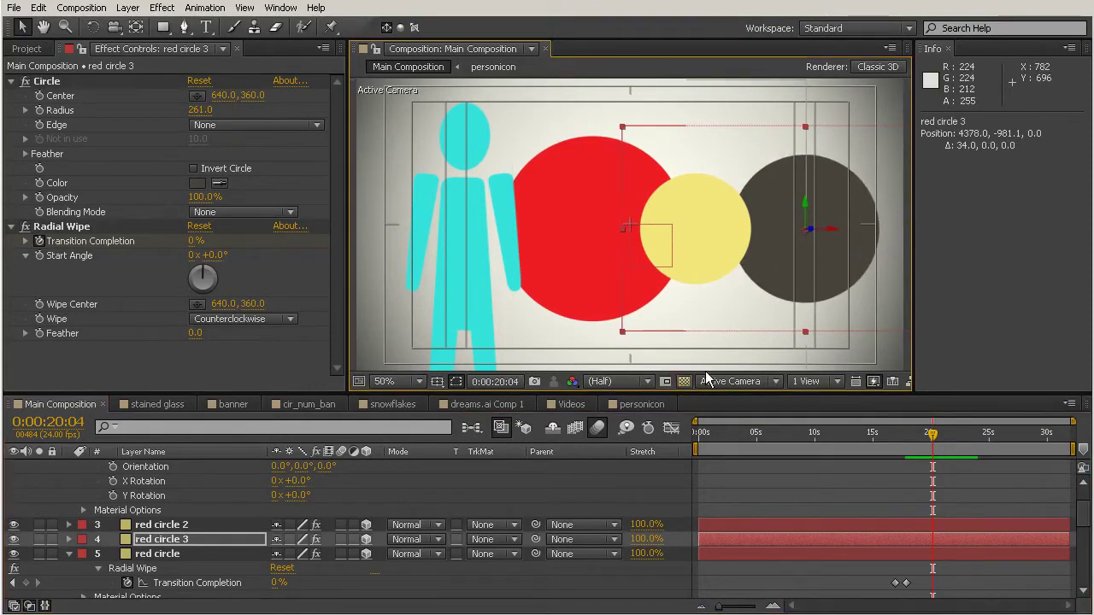
{"action": "left_click", "coordinate": [824, 482]}
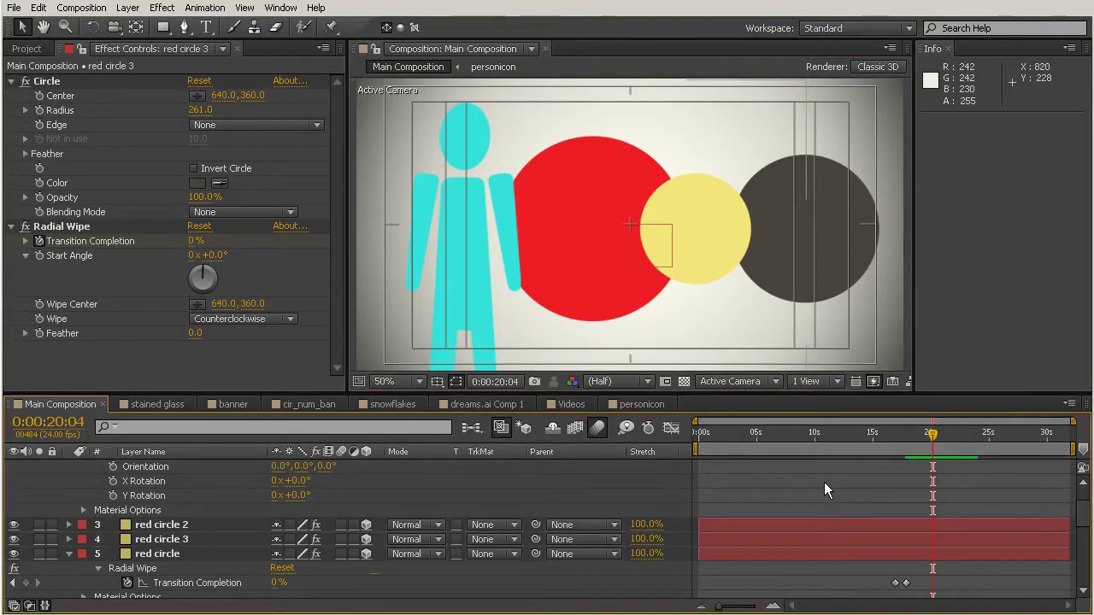
Trim the in points of all three circle layers to 0:00:16:22, at the first wipe keyframe.
{"action": "left_click_drag", "start_coordinate": [932, 437], "coordinate": [891, 460]}
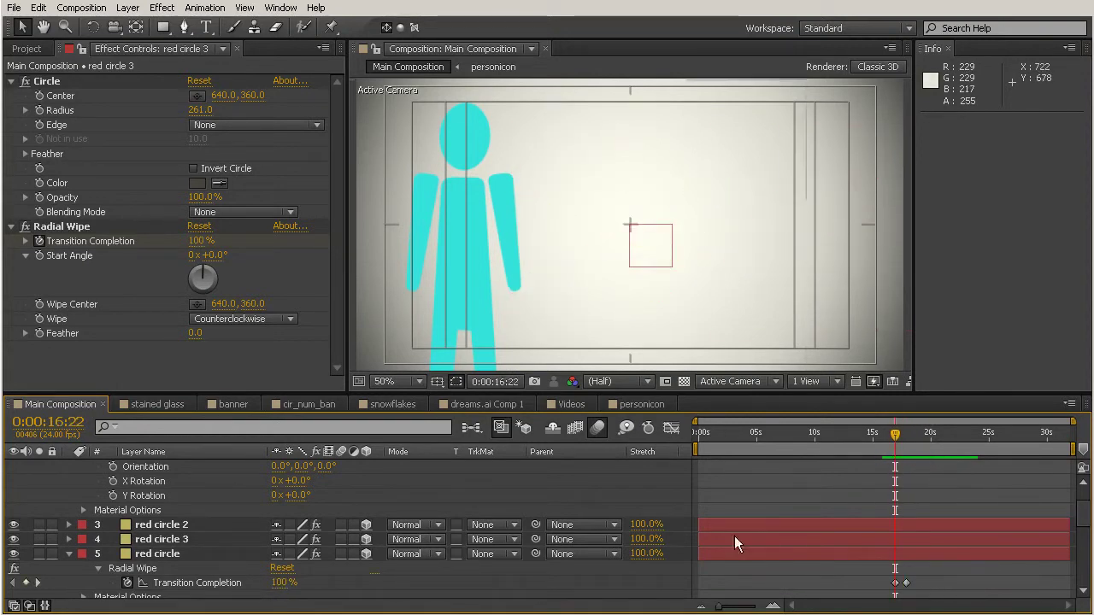
{"action": "left_click", "coordinate": [214, 554]}
{"action": "left_click", "coordinate": [203, 524], "text": "shift"}
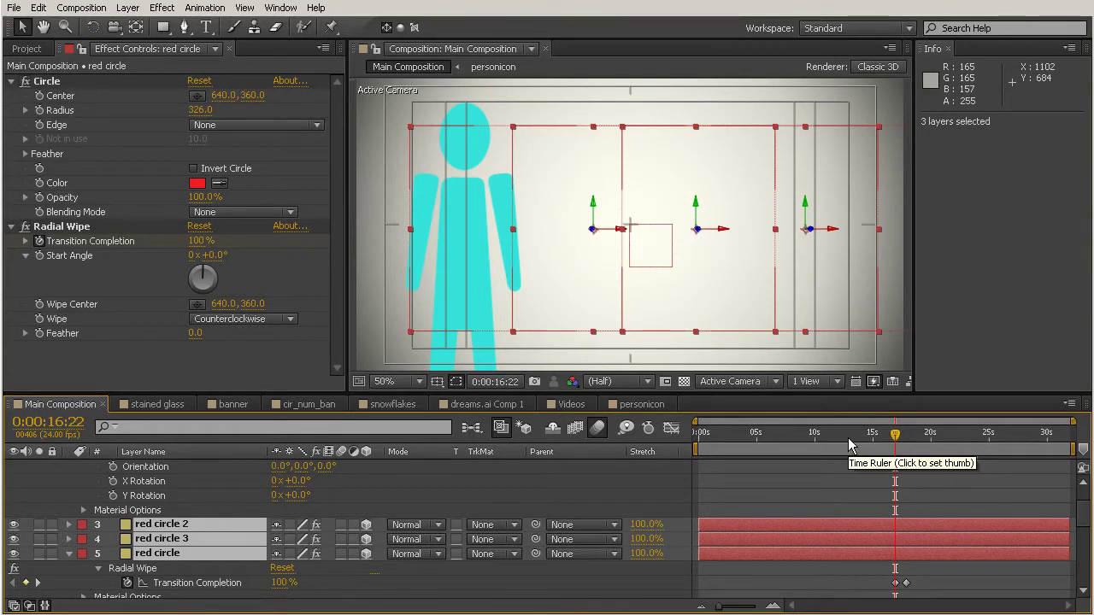
{"action": "key", "text": "alt+bracketleft"}
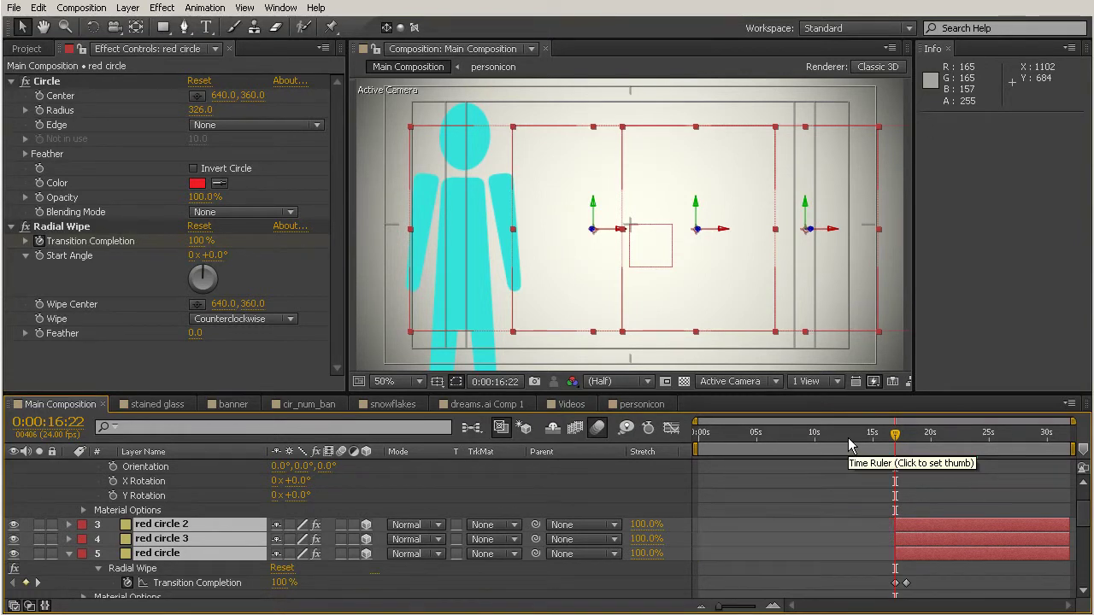
Move the current time to 0:00:17:23 and add siteviews.ai over the red circle at about 548, 370.
{"action": "mouse_move", "coordinate": [895, 440]}
{"action": "left_mouse_down"}
{"action": "mouse_move", "coordinate": [916, 442]}
{"action": "mouse_move", "coordinate": [876, 443]}
{"action": "mouse_move", "coordinate": [907, 441]}
{"action": "left_mouse_up"}
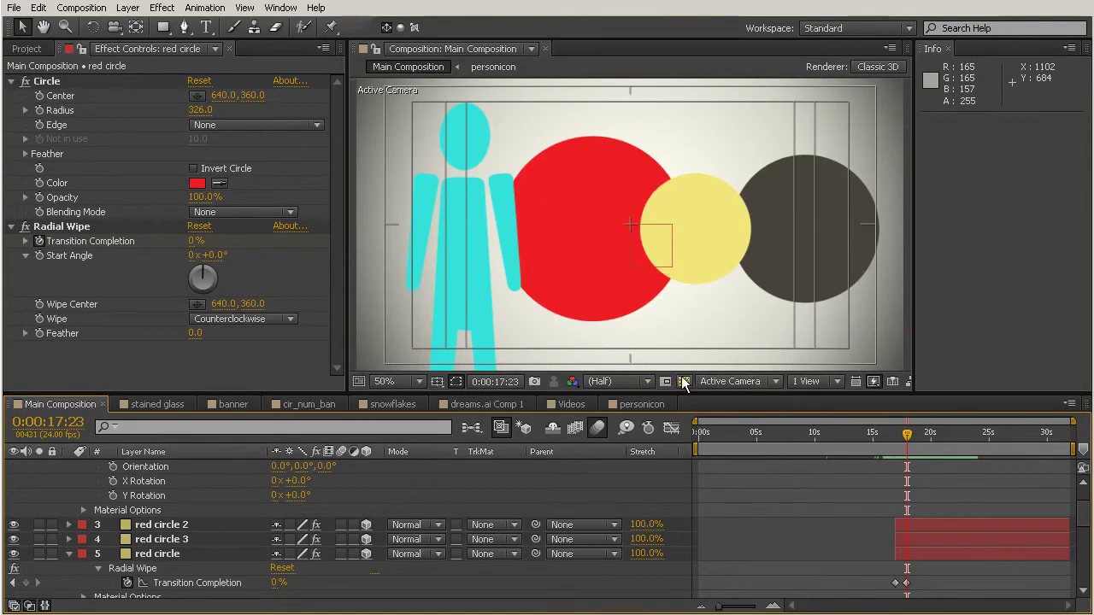
{"action": "left_click", "coordinate": [27, 49]}
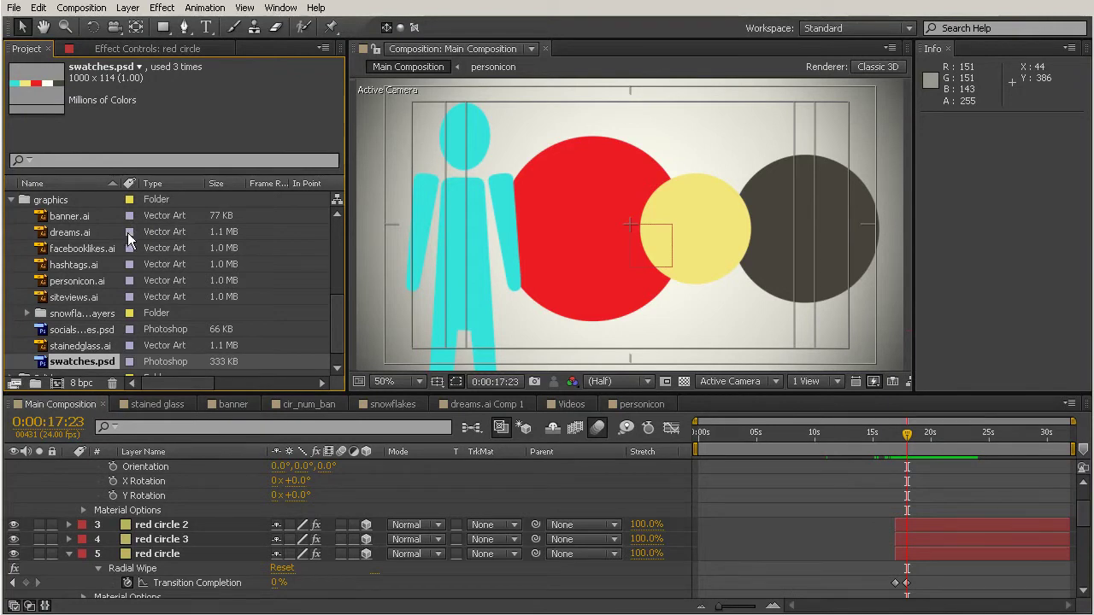
{"action": "left_click", "coordinate": [82, 298]}
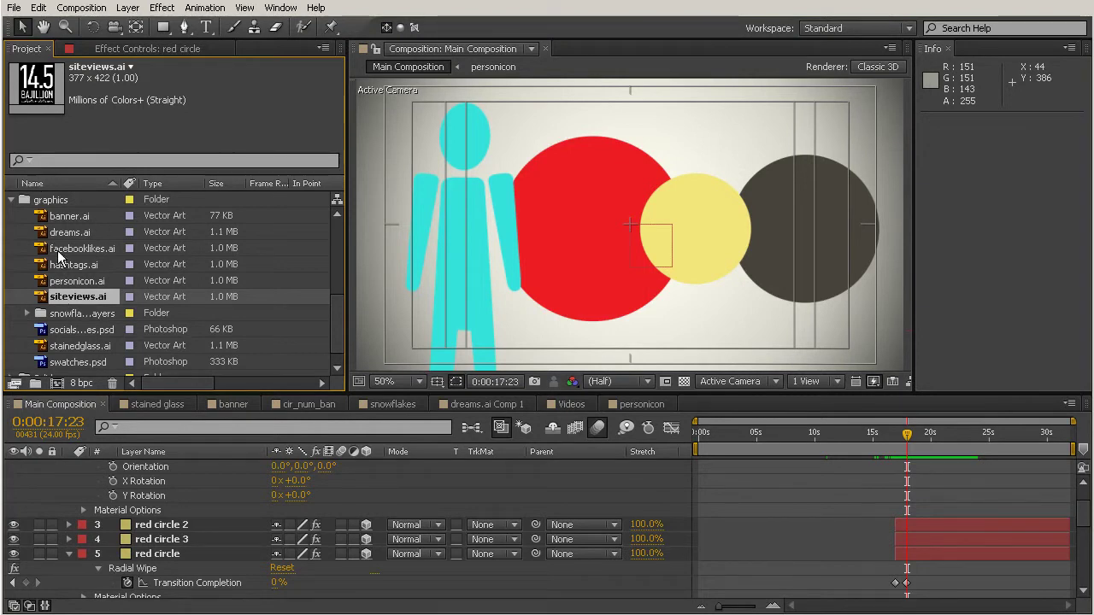
{"action": "left_click_drag", "start_coordinate": [97, 298], "coordinate": [582, 234]}
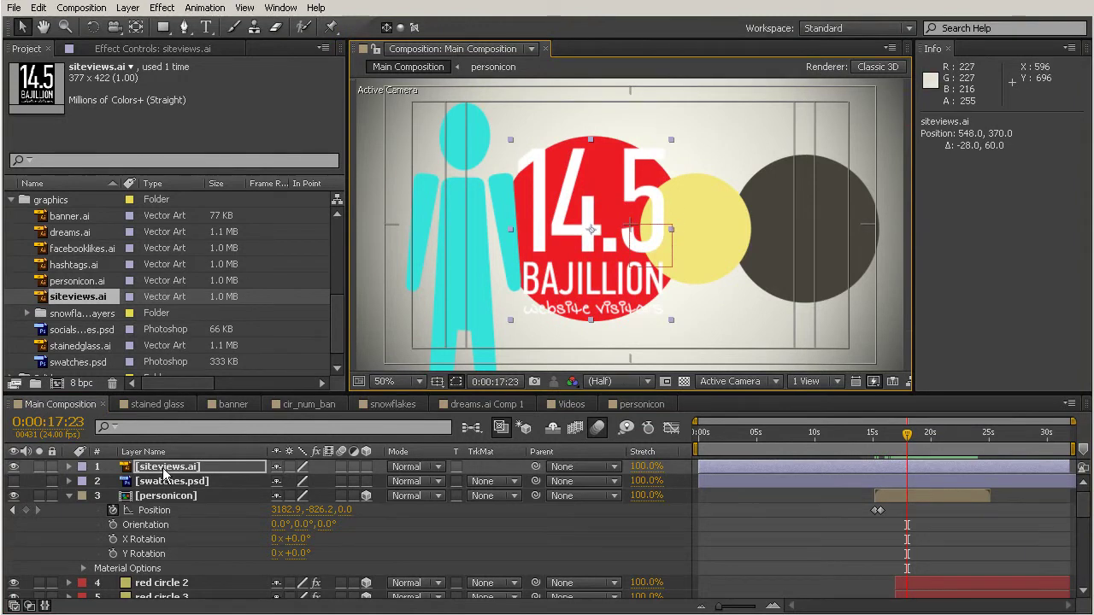
Stack siteviews.ai directly above the red circle layer as a 3D layer and move it to about 3500, -926.
{"action": "left_click_drag", "start_coordinate": [165, 470], "coordinate": [205, 559]}
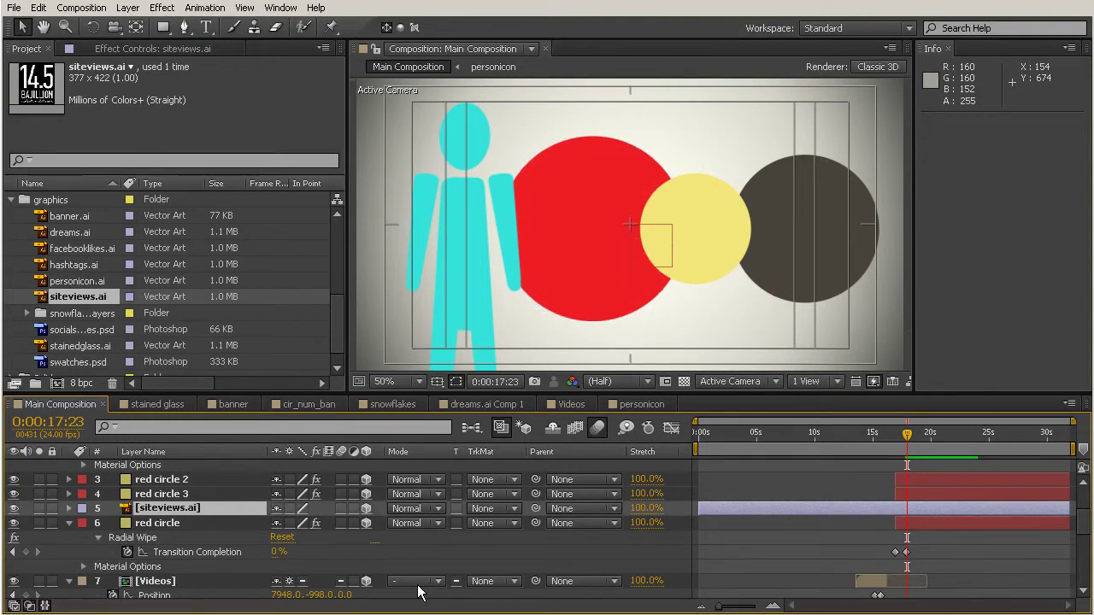
{"action": "scroll", "coordinate": [518, 276], "scroll_direction": "down", "scroll_amount": 2}
{"action": "scroll", "coordinate": [484, 293], "scroll_direction": "down", "scroll_amount": 1}
{"action": "left_click_drag", "start_coordinate": [408, 321], "coordinate": [734, 322]}
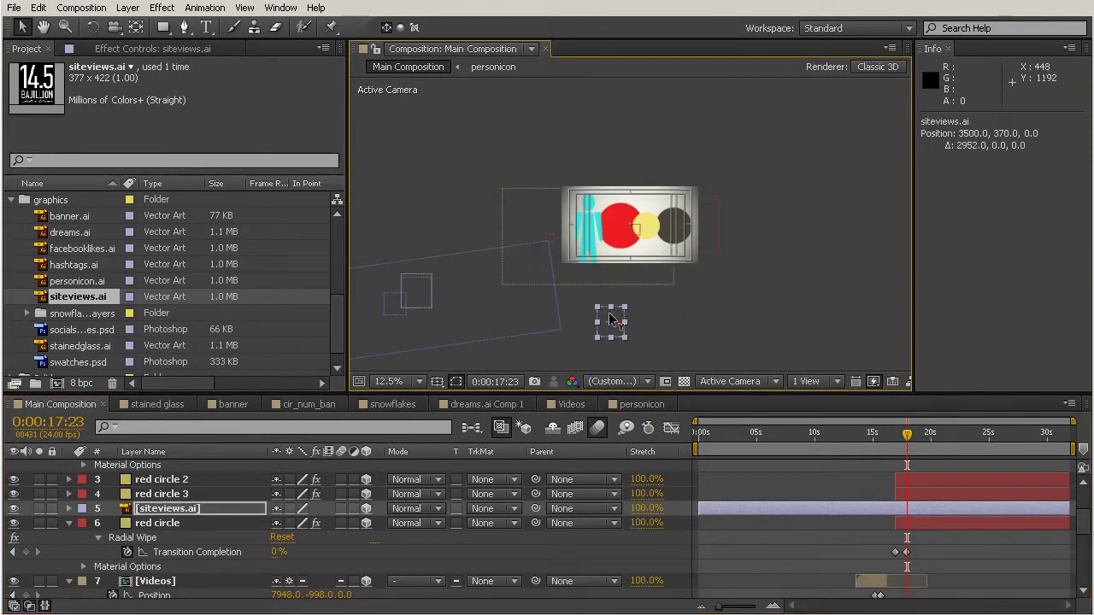
{"action": "left_click_drag", "start_coordinate": [611, 319], "coordinate": [618, 181]}
{"action": "scroll", "coordinate": [653, 229], "scroll_direction": "up", "scroll_amount": 2}
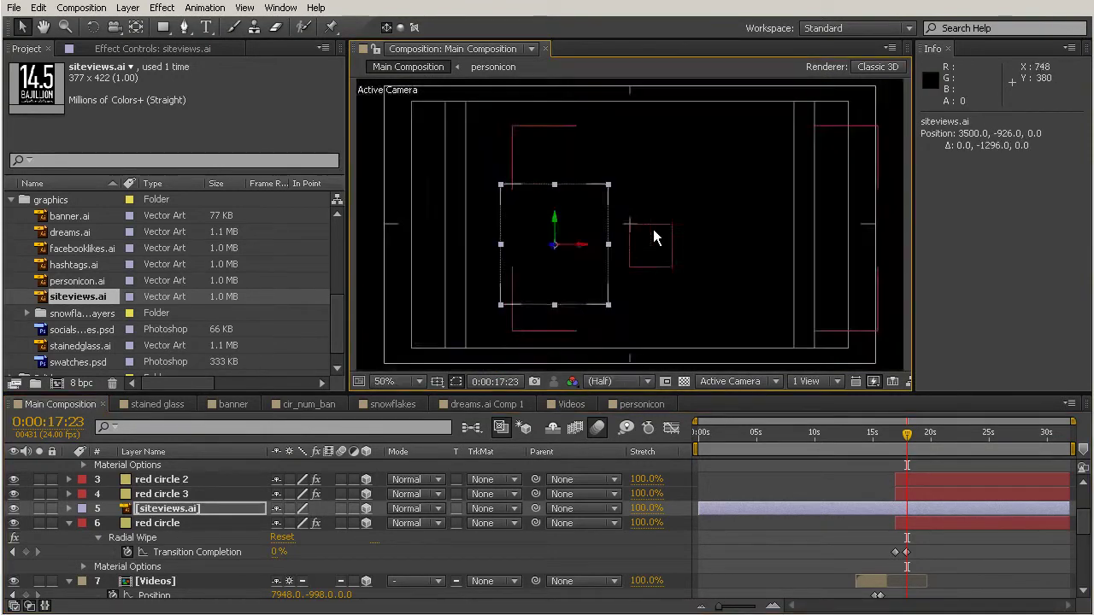
Center the siteviews.ai text inside the red circle at about 3622, -978.
{"action": "left_click_drag", "start_coordinate": [597, 250], "coordinate": [638, 256]}
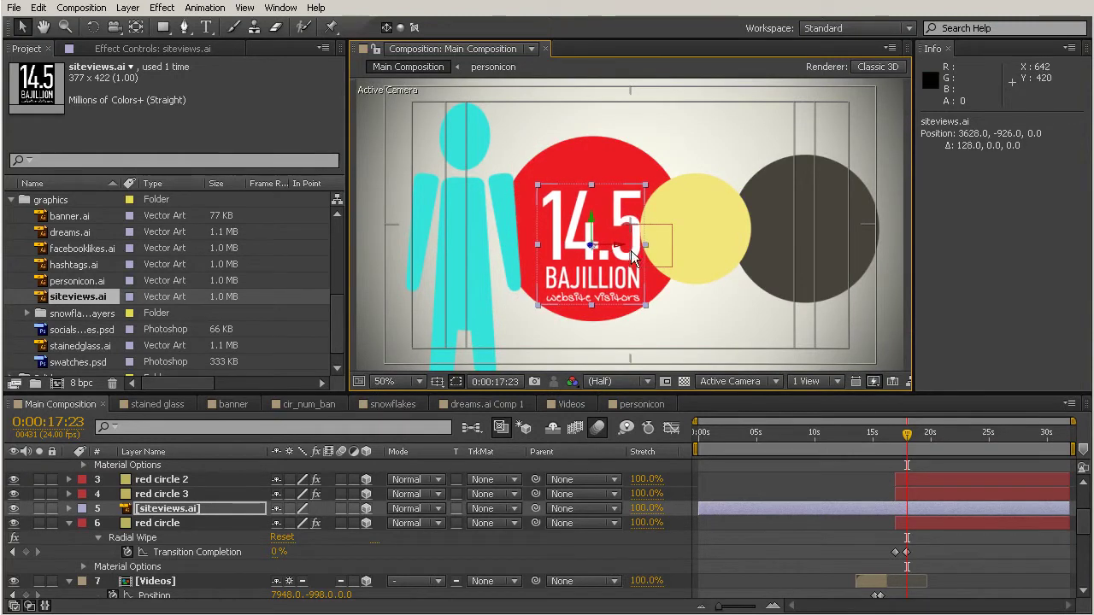
{"action": "left_click_drag", "start_coordinate": [594, 228], "coordinate": [619, 233]}
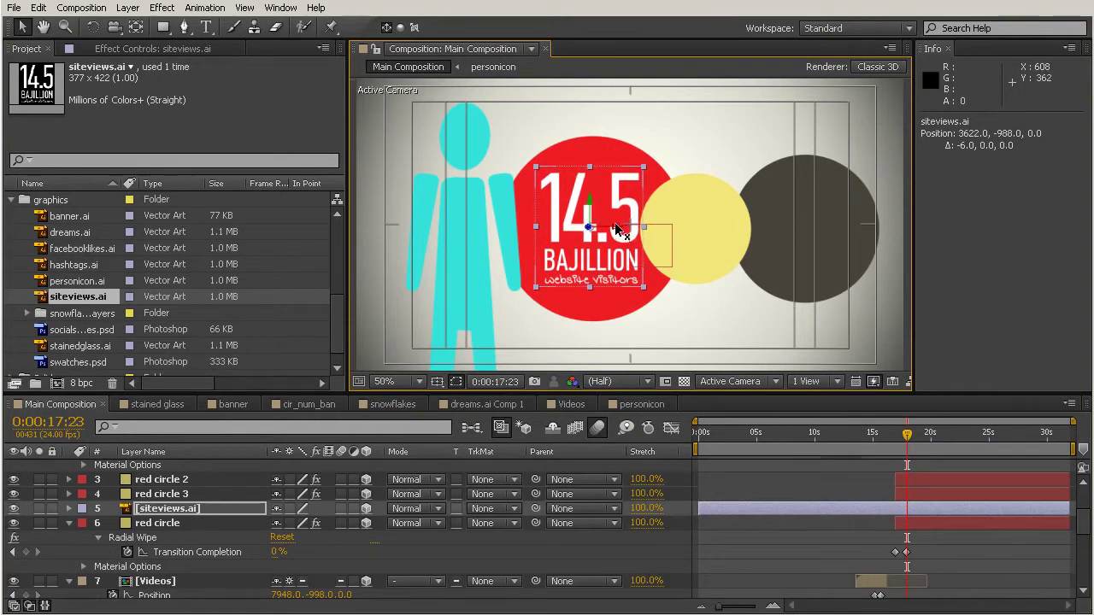
{"action": "left_click_drag", "start_coordinate": [589, 199], "coordinate": [588, 203]}
{"action": "left_click", "coordinate": [764, 314]}
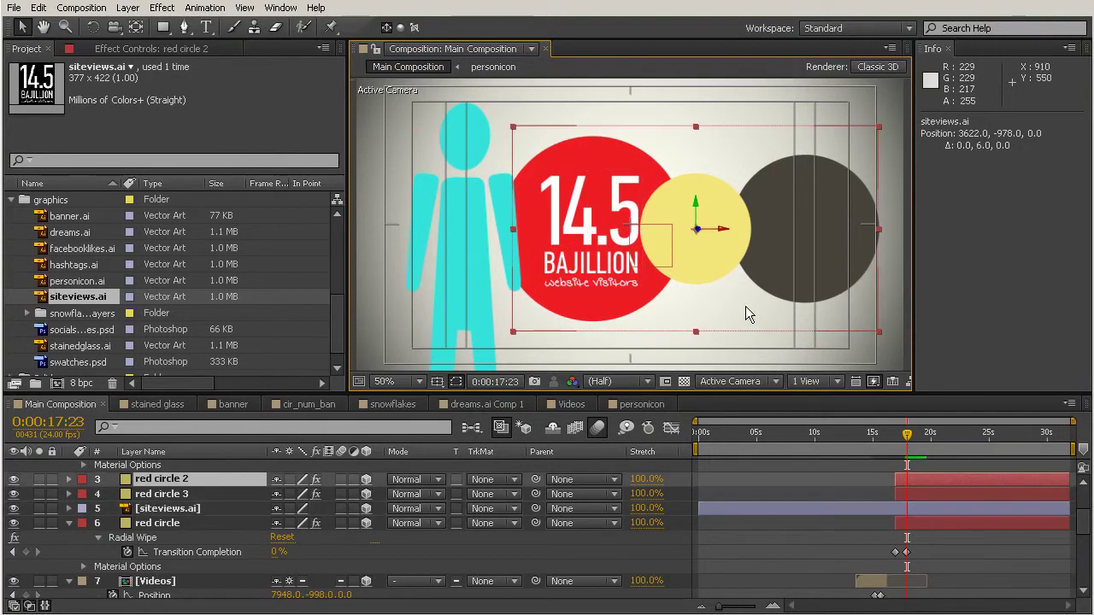
{"action": "left_click", "coordinate": [891, 298]}
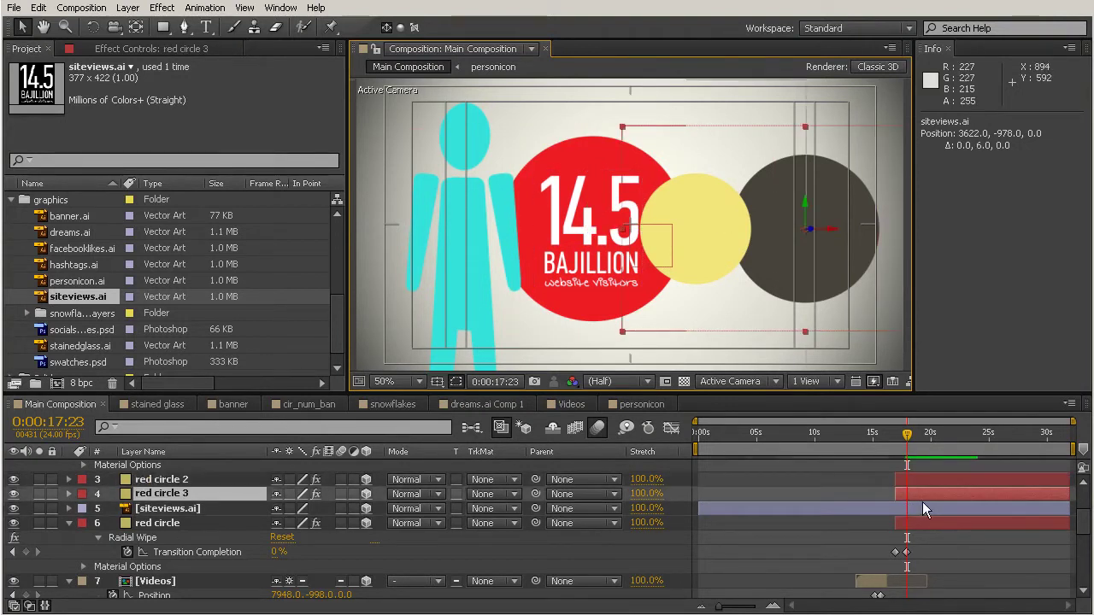
Scrub between about 0:00:17:17 and 0:00:18:06 to review the circles' wipe against the text.
{"action": "mouse_move", "coordinate": [911, 450]}
{"action": "left_mouse_down"}
{"action": "mouse_move", "coordinate": [893, 428]}
{"action": "mouse_move", "coordinate": [911, 441]}
{"action": "left_mouse_up"}
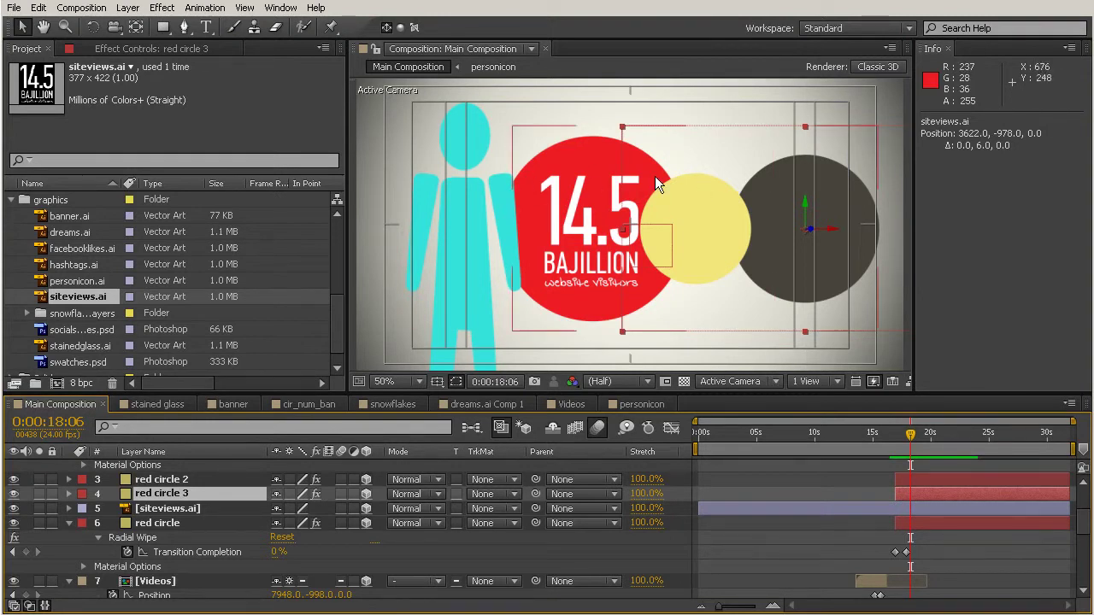
{"action": "left_click", "coordinate": [901, 437]}
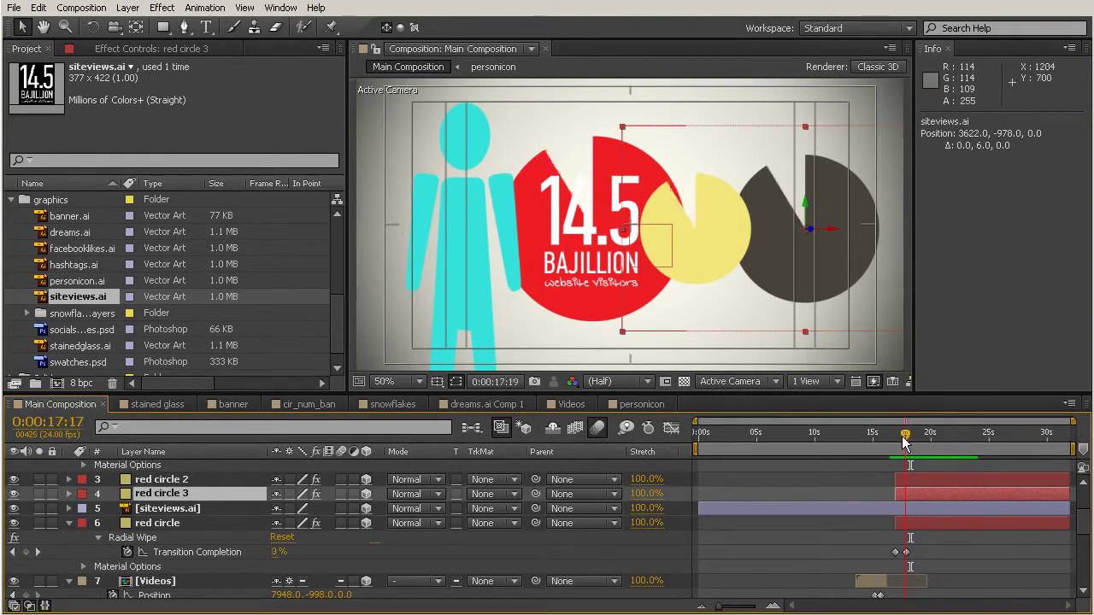
{"action": "left_click_drag", "start_coordinate": [902, 440], "coordinate": [906, 440]}
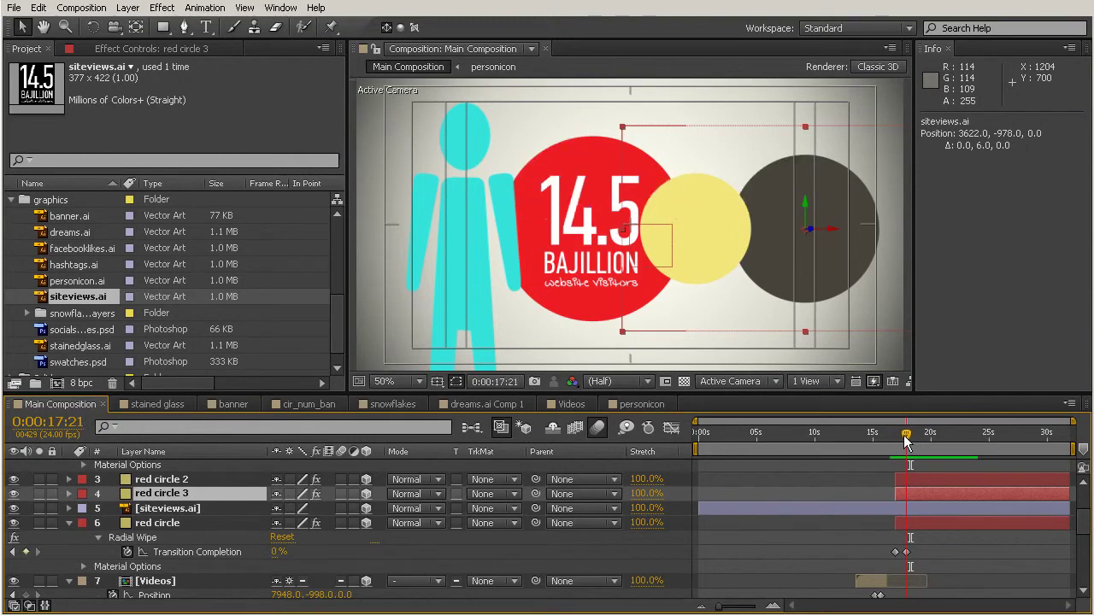
Move the siteviews.ai anchor point to the artwork's upper-left corner and trim the layer's in point to 0:00:17:23.
{"action": "left_click", "coordinate": [922, 507]}
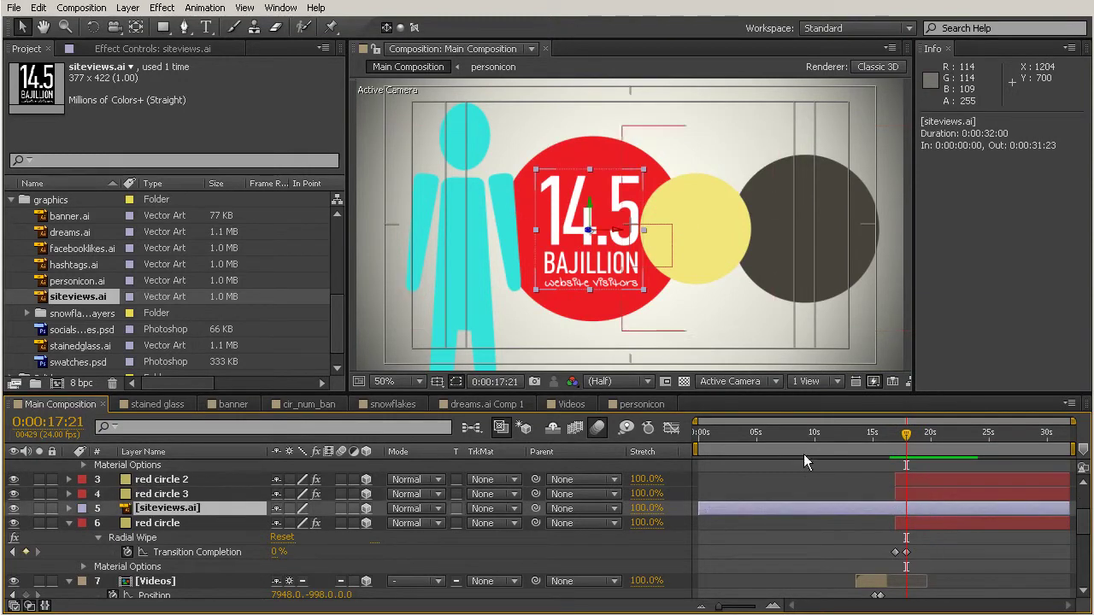
{"action": "left_click", "coordinate": [134, 28]}
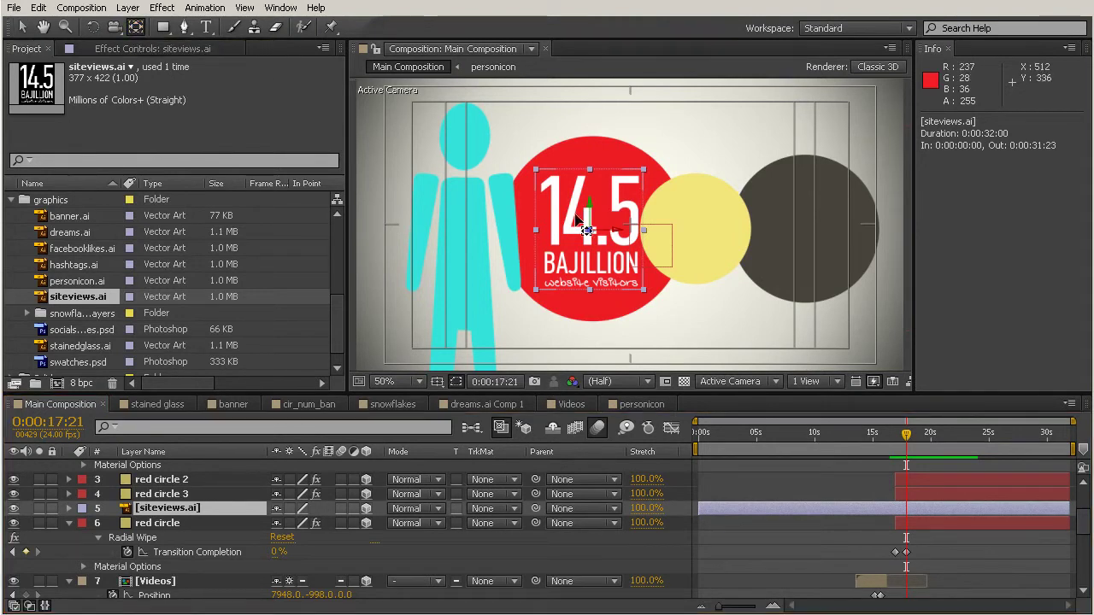
{"action": "left_click_drag", "start_coordinate": [595, 235], "coordinate": [551, 178]}
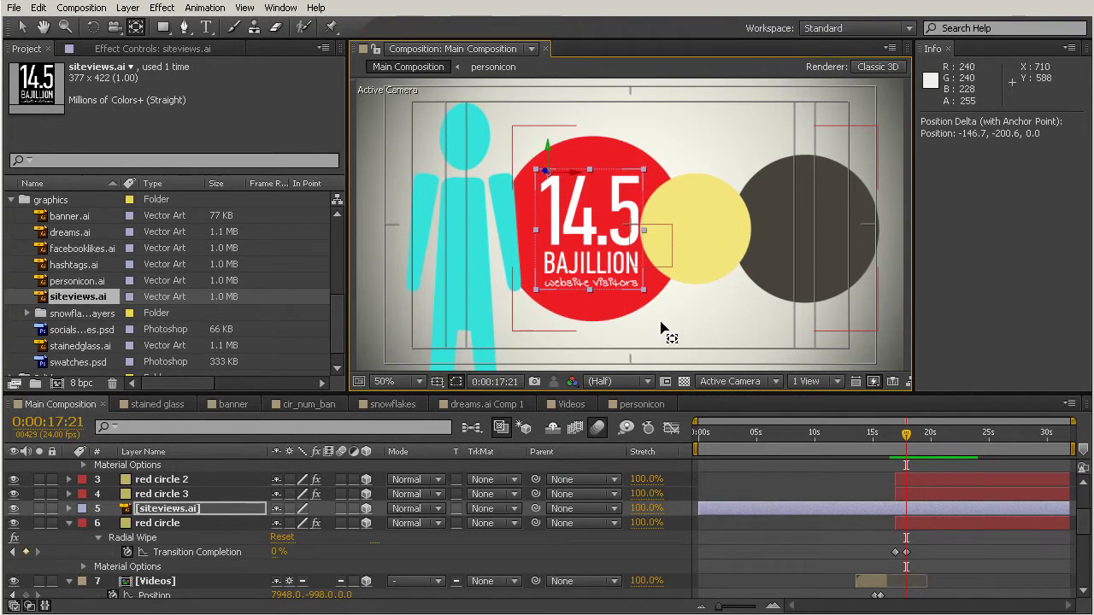
{"action": "mouse_move", "coordinate": [907, 436]}
{"action": "left_mouse_down"}
{"action": "mouse_move", "coordinate": [891, 433]}
{"action": "mouse_move", "coordinate": [908, 440]}
{"action": "left_mouse_up"}
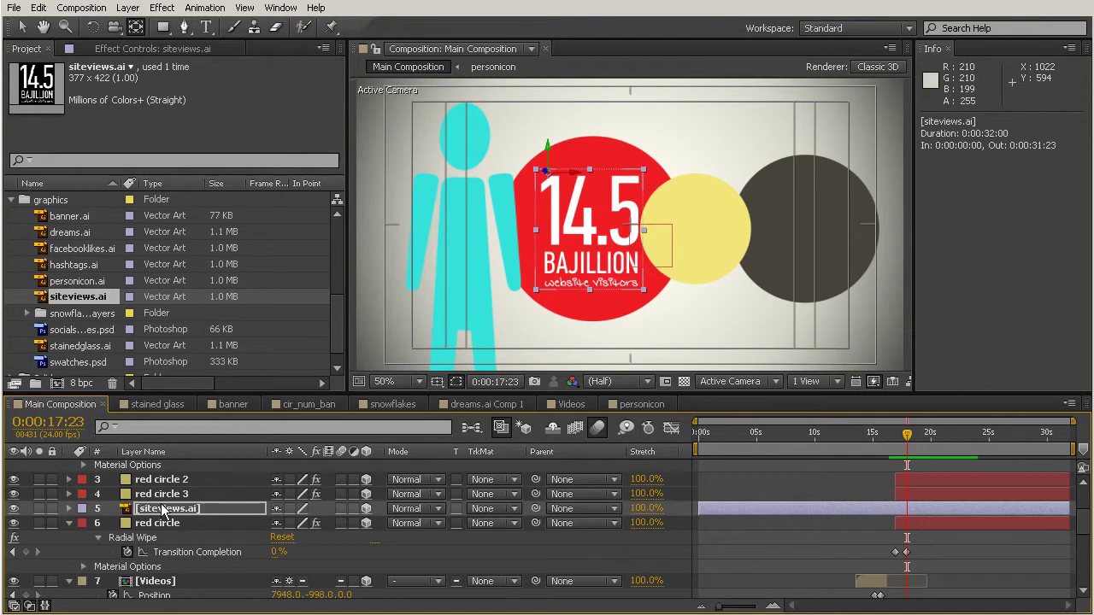
{"action": "key", "text": "alt+bracketleft"}
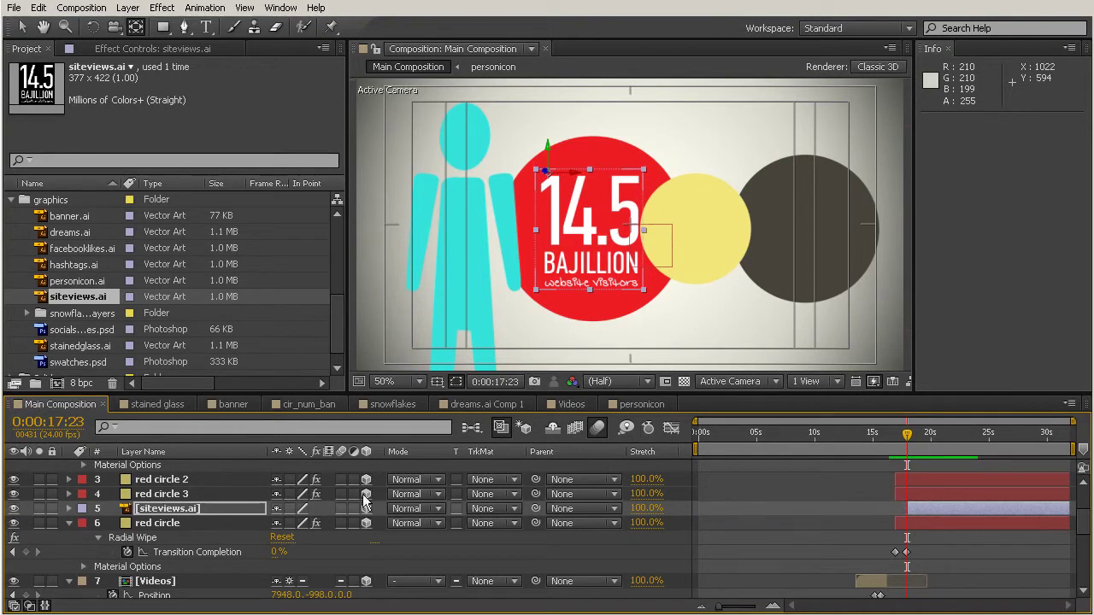
Tilt siteviews.ai to an X orientation of 274° and place its Orientation keyframe at 0:00:17:23.
{"action": "left_click_drag", "start_coordinate": [908, 439], "coordinate": [920, 459]}
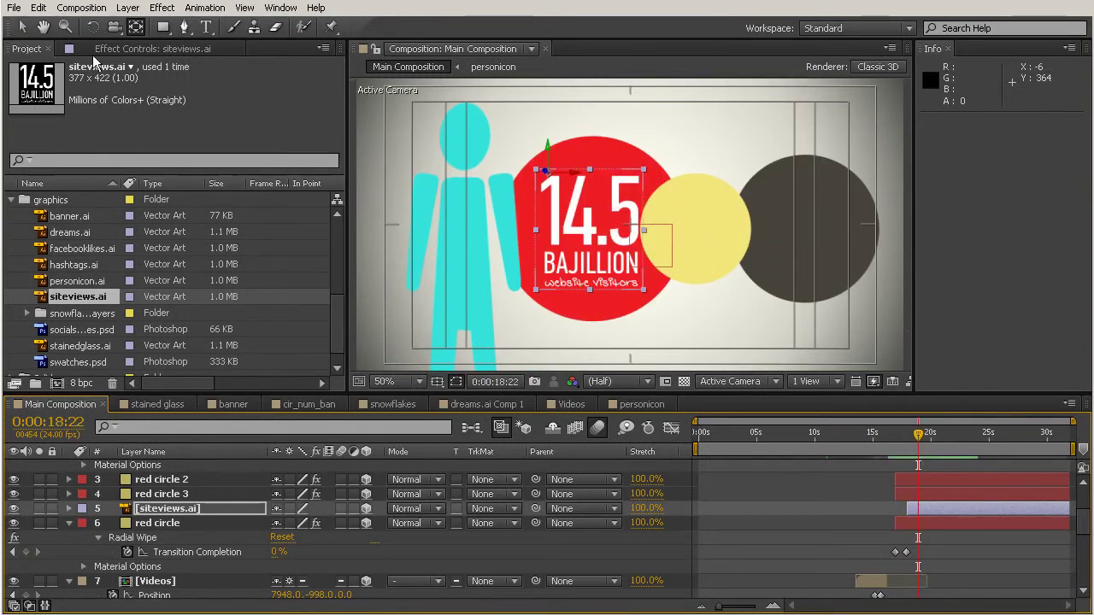
{"action": "left_click", "coordinate": [94, 27]}
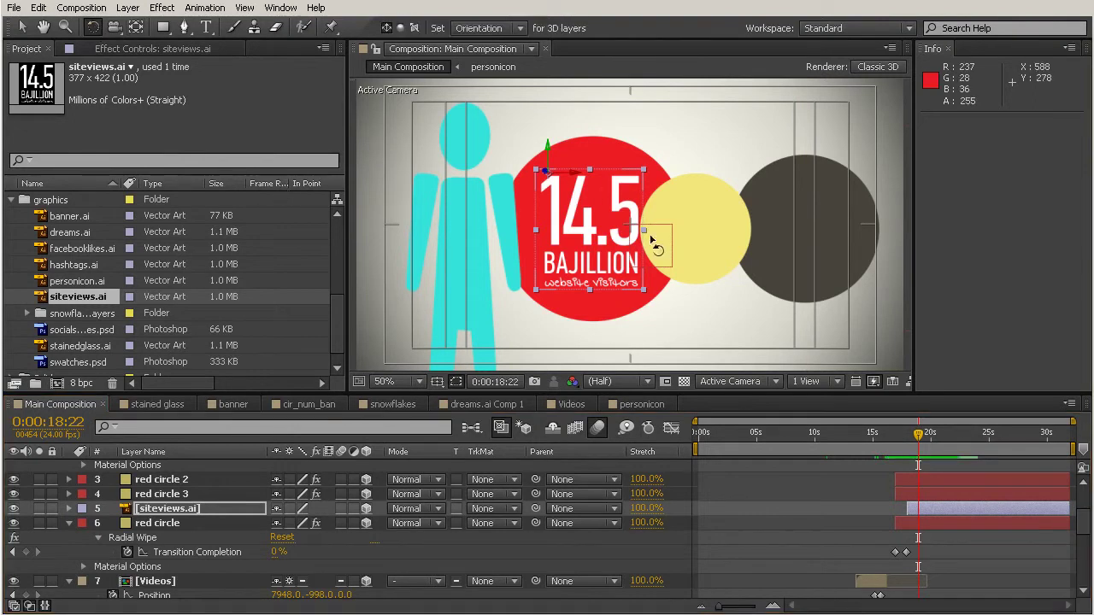
{"action": "left_click_drag", "start_coordinate": [568, 173], "coordinate": [574, 136]}
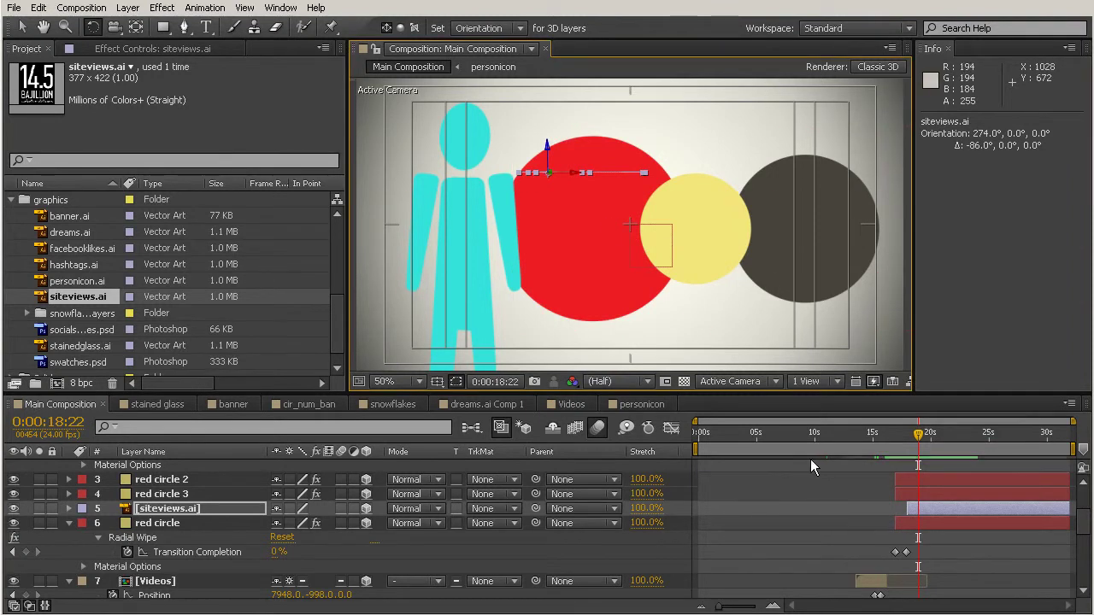
{"action": "left_click", "coordinate": [69, 509]}
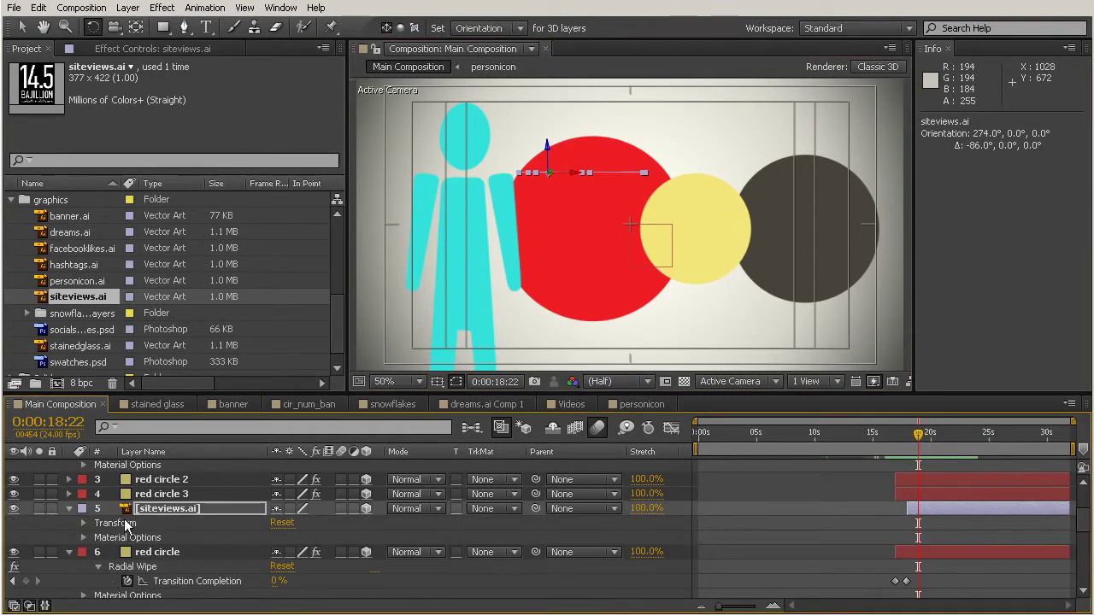
{"action": "left_click", "coordinate": [83, 524]}
{"action": "left_click_drag", "start_coordinate": [249, 394], "coordinate": [252, 318]}
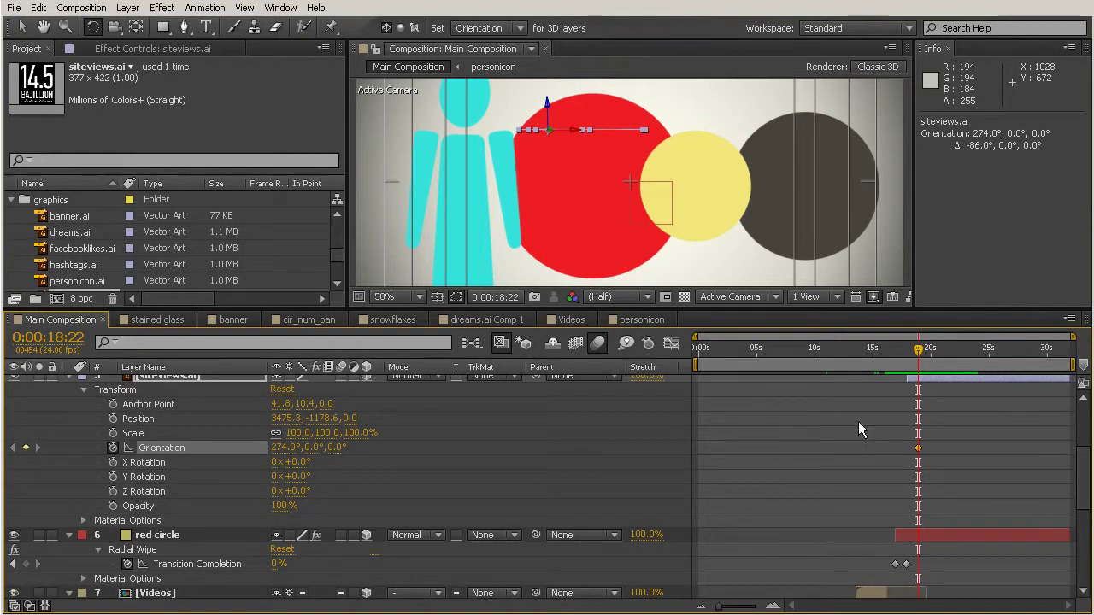
{"action": "left_click_drag", "start_coordinate": [919, 448], "coordinate": [906, 448]}
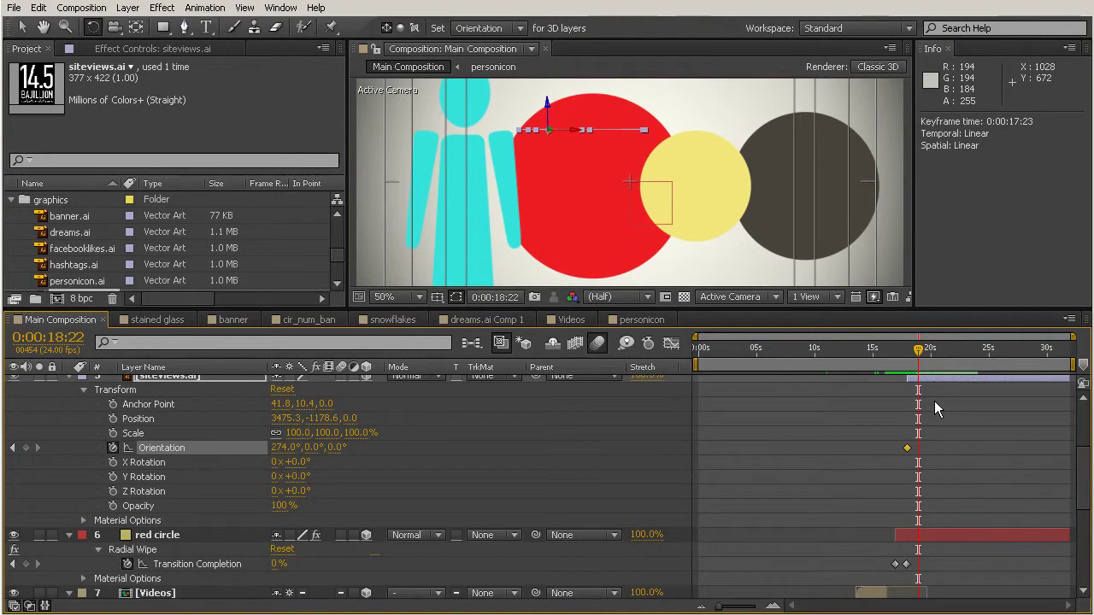
Set the X orientation of siteviews.ai to 0° at 0:00:18:06.
{"action": "scroll", "coordinate": [934, 401], "scroll_direction": "up", "scroll_amount": 3}
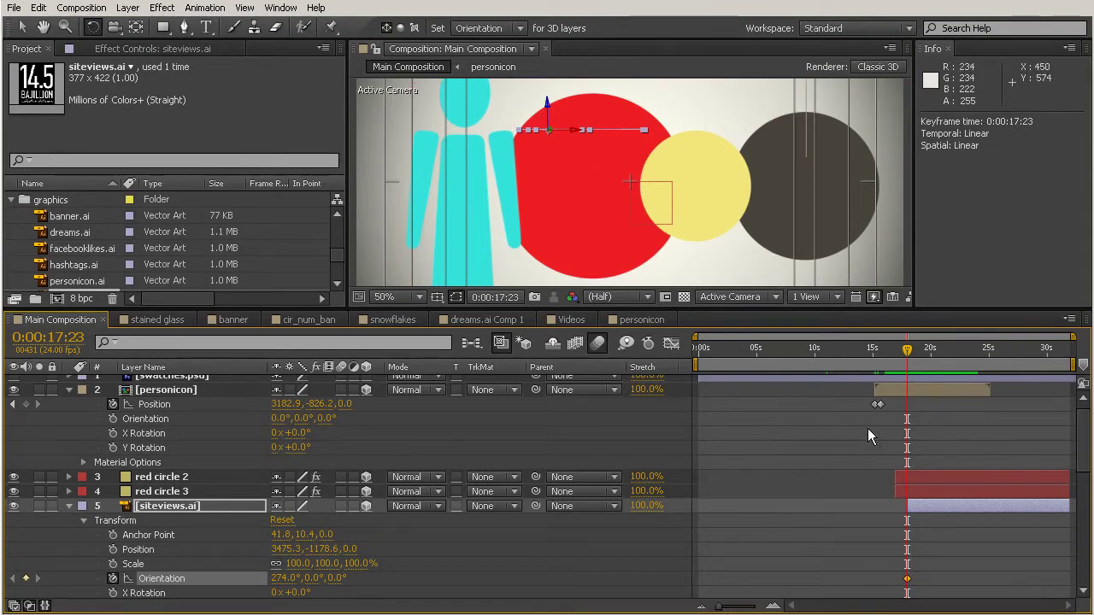
{"action": "key", "text": "Page_Down"}
{"action": "key", "text": "Page_Down"}
{"action": "key", "text": "Page_Down"}
{"action": "key", "text": "Page_Down"}
{"action": "key", "text": "Page_Down"}
{"action": "key", "text": "Page_Down"}
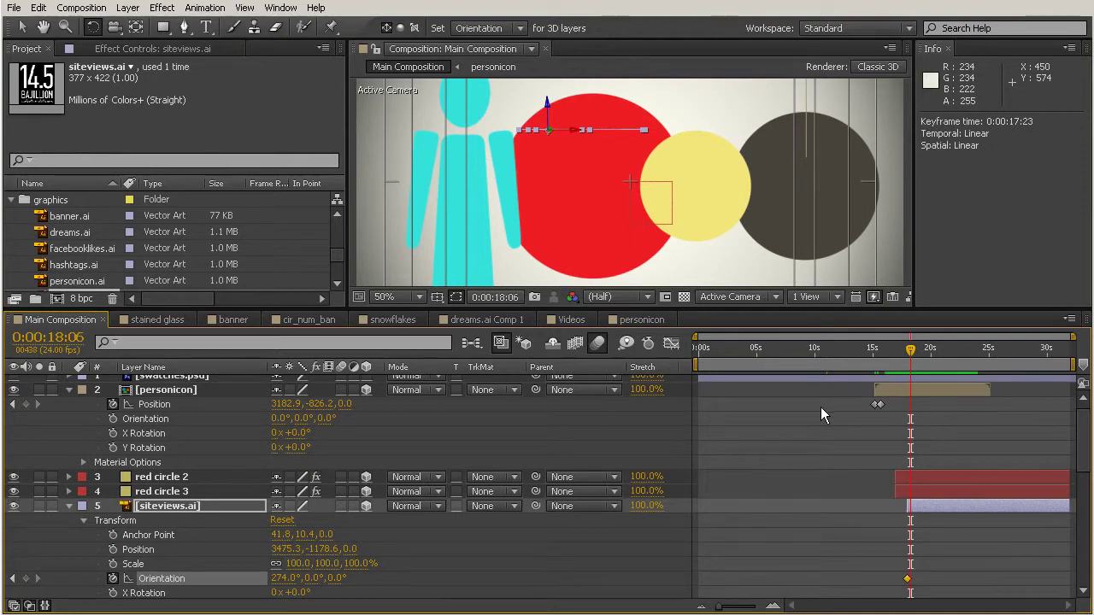
{"action": "left_click", "coordinate": [282, 578]}
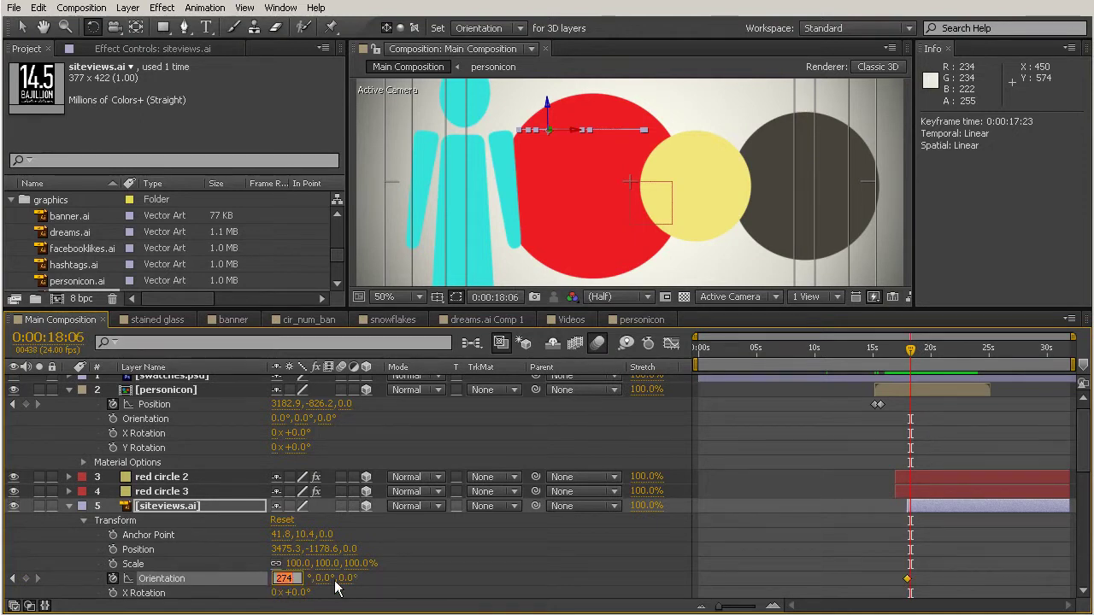
{"action": "type", "text": "0"}
{"action": "key", "text": "Return"}
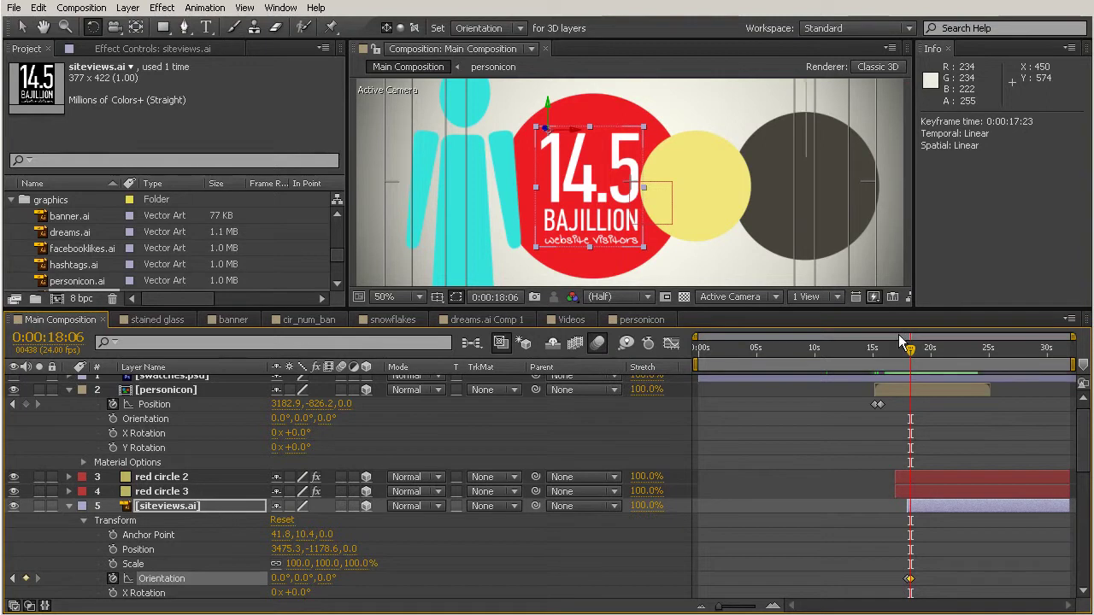
Solo siteviews.ai and keyframe its X orientation at 30° at 0:00:18:09.
{"action": "left_click_drag", "start_coordinate": [910, 358], "coordinate": [913, 357]}
{"action": "left_click_drag", "start_coordinate": [281, 579], "coordinate": [301, 581]}
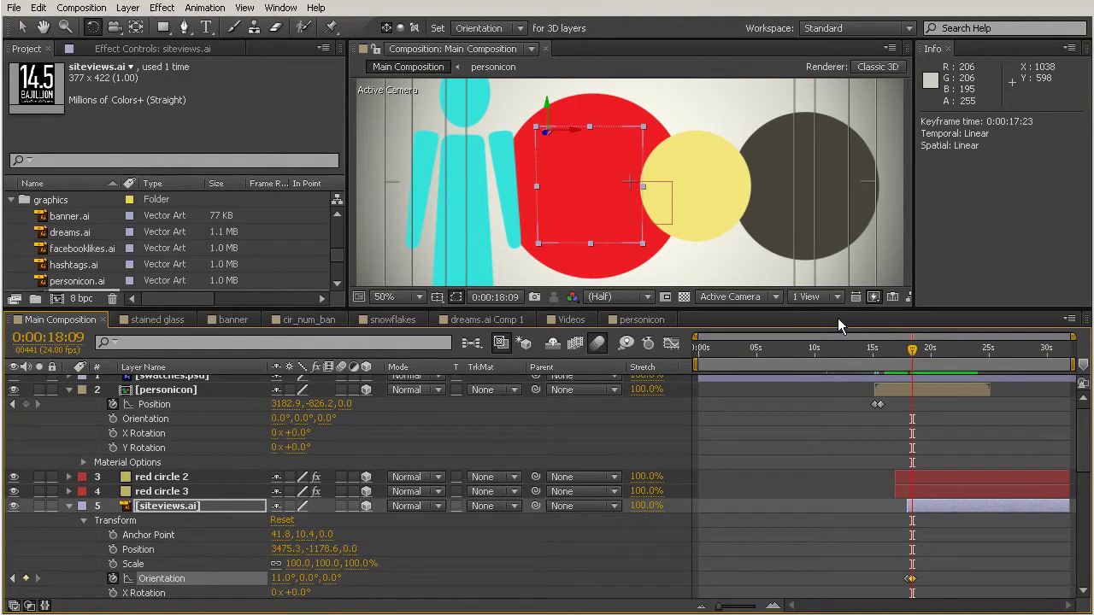
{"action": "left_click", "coordinate": [38, 506]}
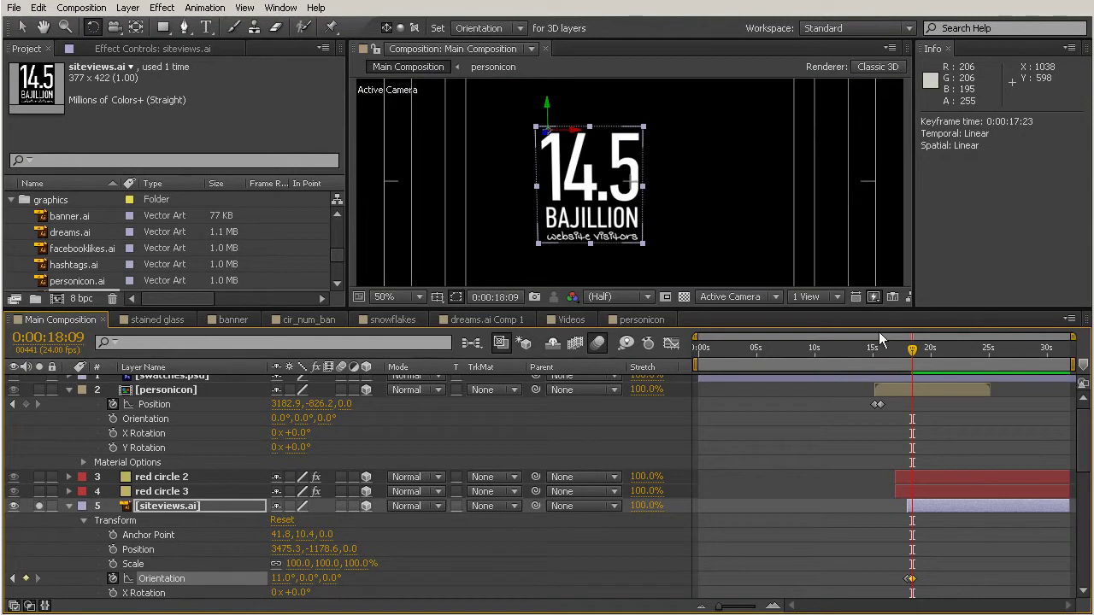
{"action": "left_click_drag", "start_coordinate": [722, 608], "coordinate": [752, 610]}
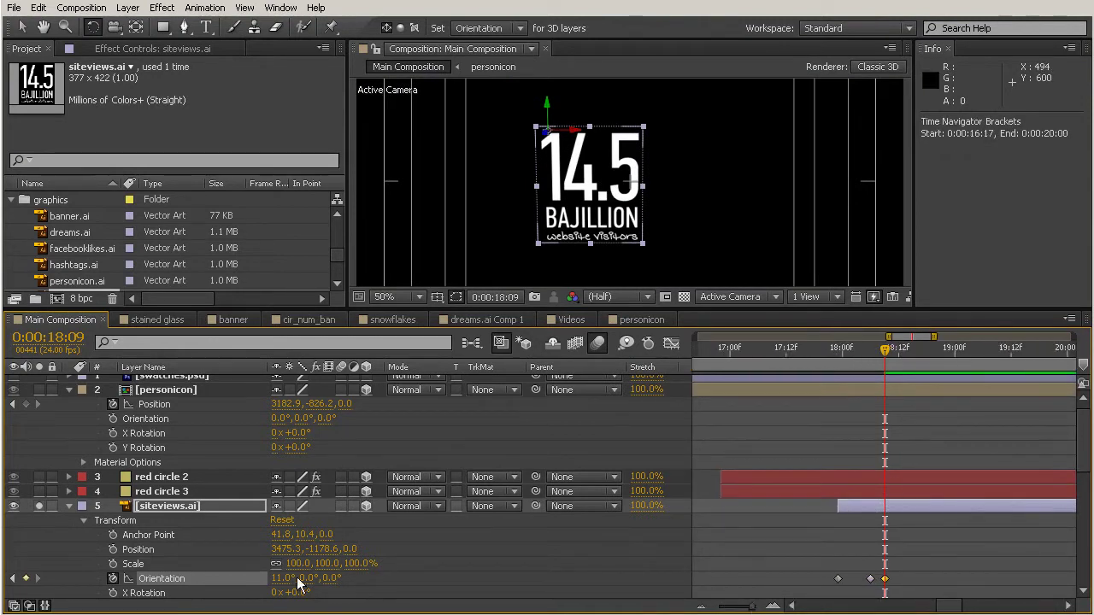
{"action": "left_click_drag", "start_coordinate": [278, 585], "coordinate": [282, 607]}
{"action": "left_click", "coordinate": [282, 581]}
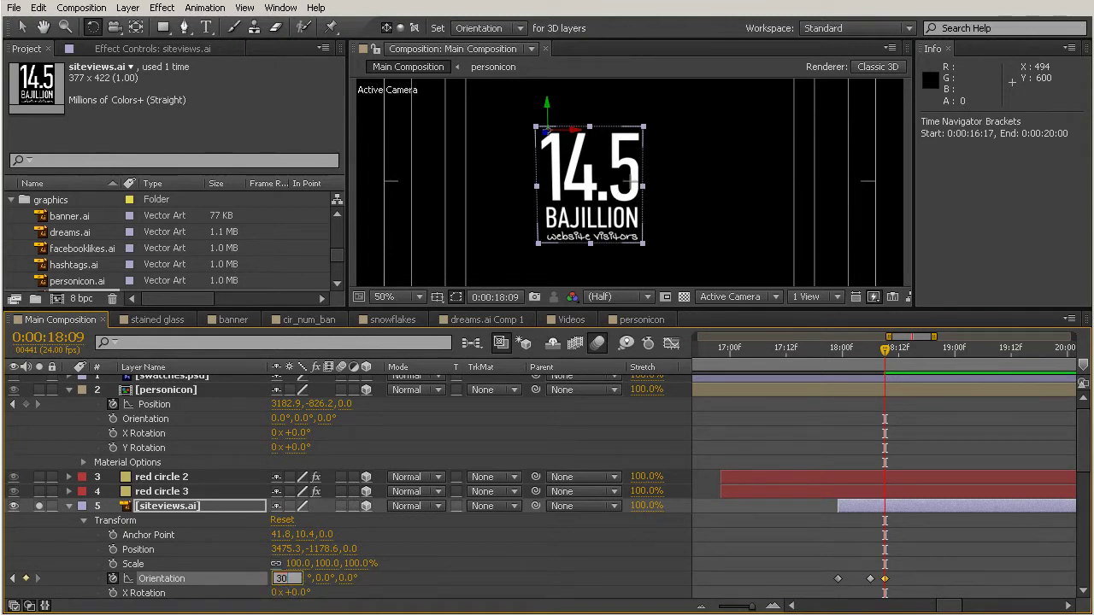
{"action": "type", "text": "30"}
{"action": "key", "text": "Return"}
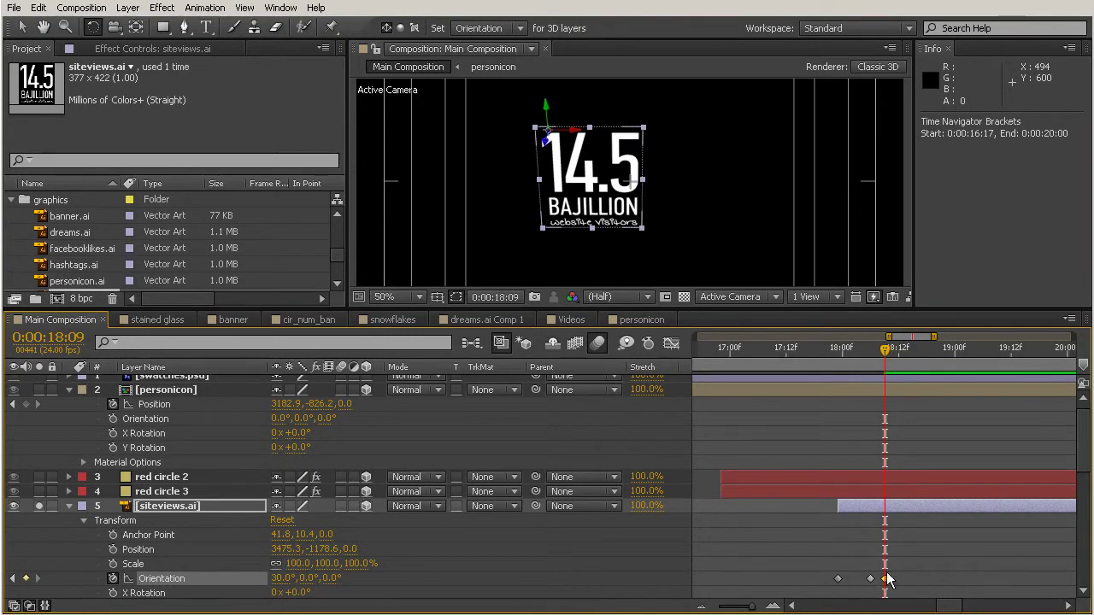
Move the 30° Orientation keyframe of siteviews.ai to 0:00:18:06, replacing the keyframe there.
{"action": "left_click_drag", "start_coordinate": [889, 354], "coordinate": [911, 411]}
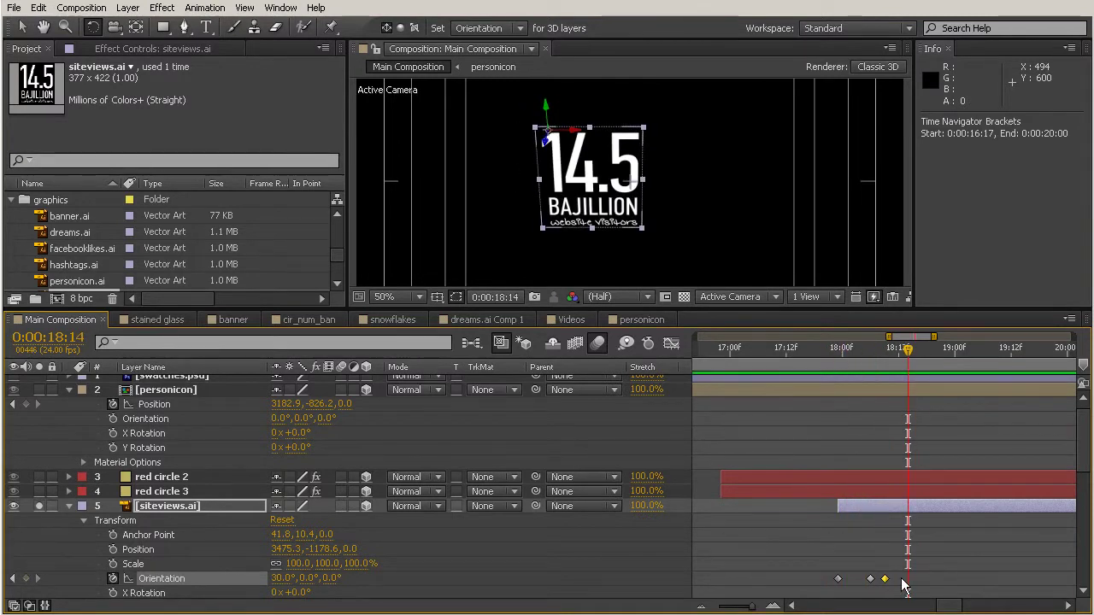
{"action": "mouse_move", "coordinate": [886, 581]}
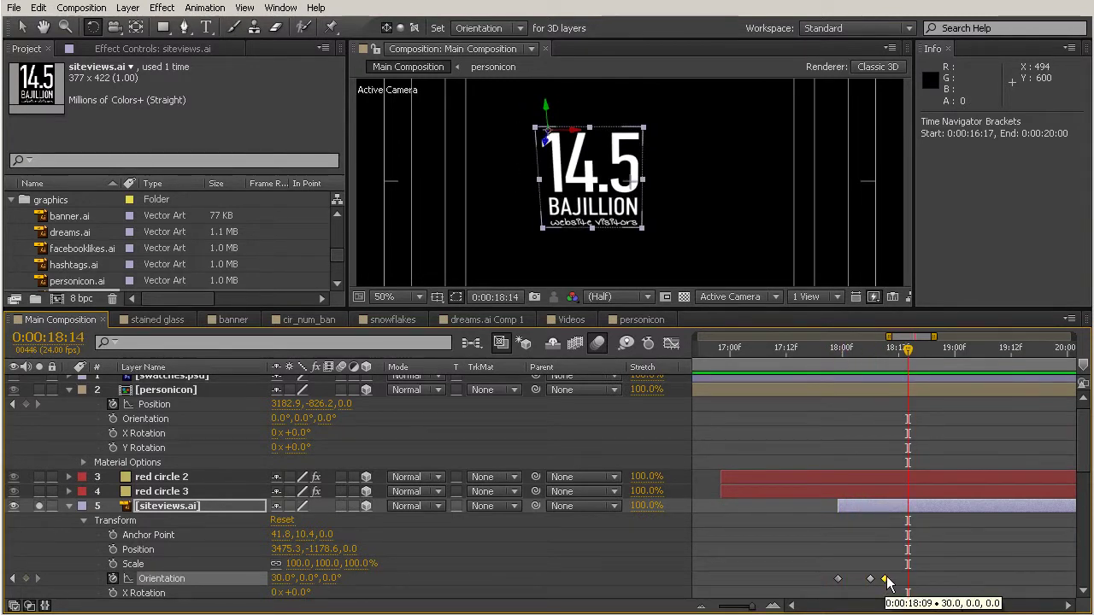
{"action": "left_click_drag", "start_coordinate": [886, 580], "coordinate": [870, 581]}
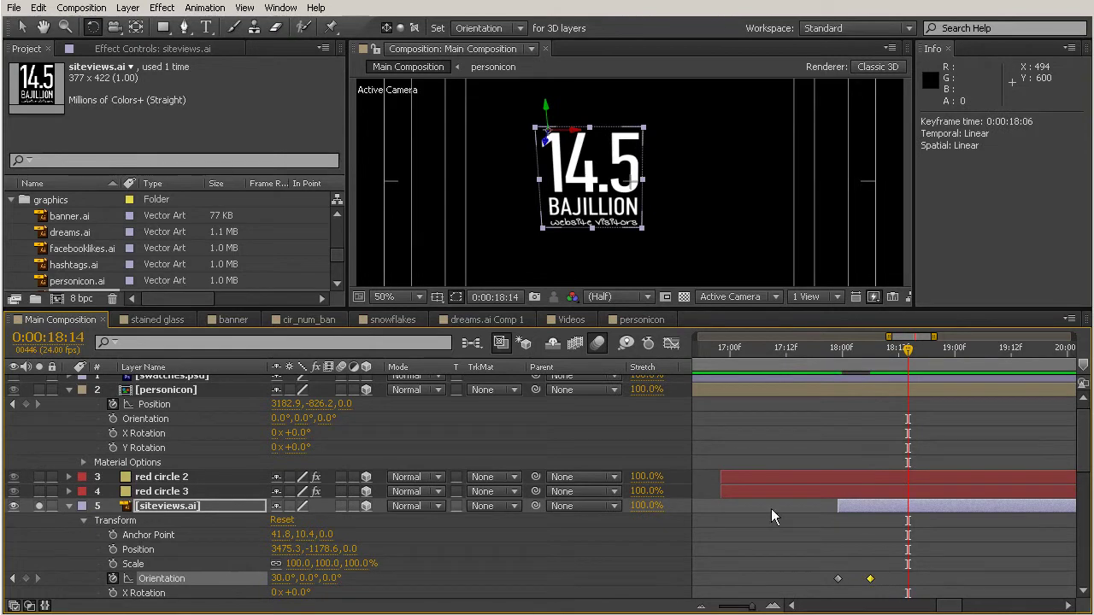
Keyframe the X orientation of siteviews.ai at -15° at 0:00:18:11.
{"action": "left_click_drag", "start_coordinate": [855, 374], "coordinate": [870, 455]}
{"action": "left_click_drag", "start_coordinate": [872, 350], "coordinate": [893, 358]}
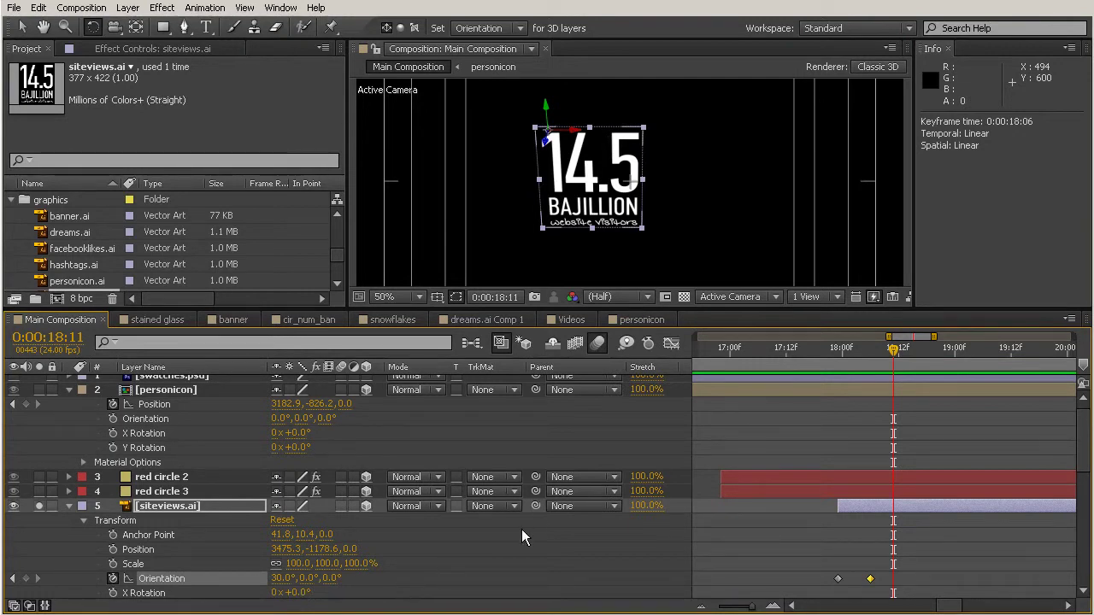
{"action": "left_click", "coordinate": [281, 578]}
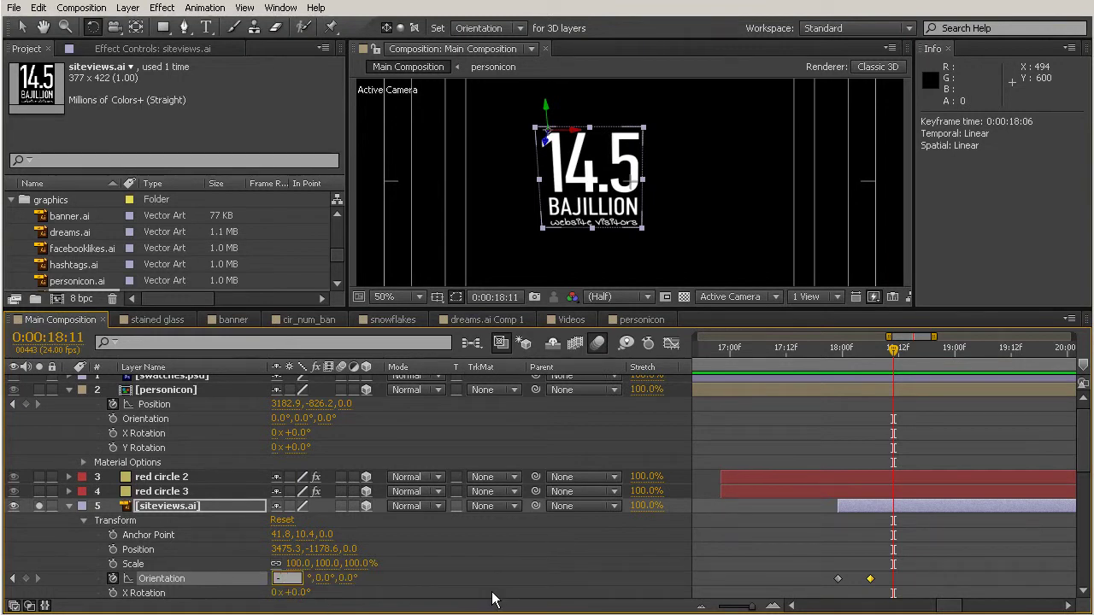
{"action": "type", "text": "-15"}
{"action": "key", "text": "Return"}
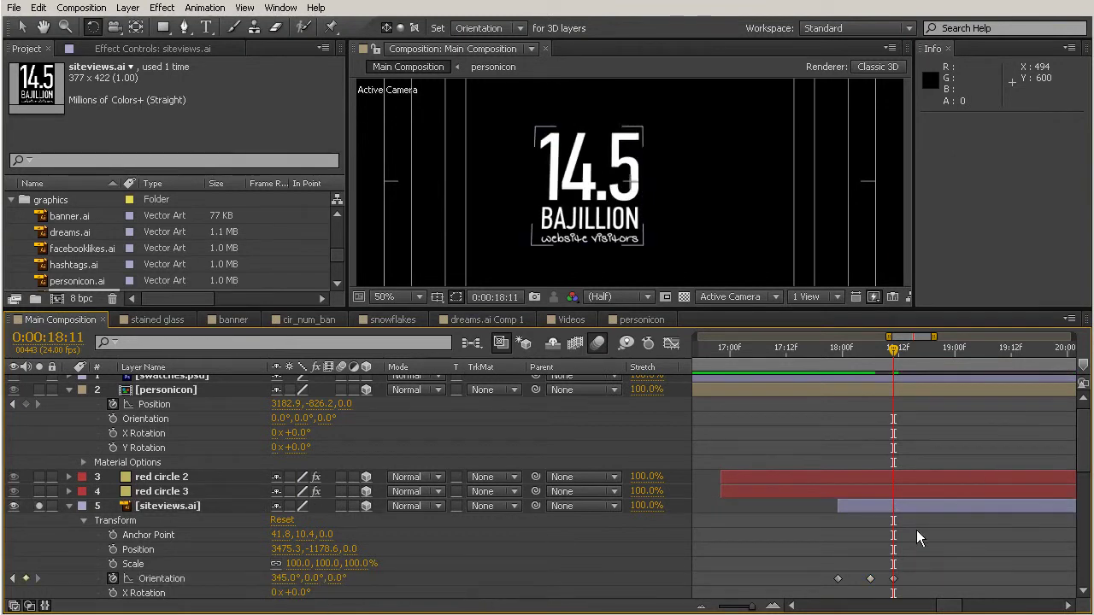
Set the X orientation of siteviews.ai to 7° at 0:00:18:16.
{"action": "left_click_drag", "start_coordinate": [889, 350], "coordinate": [917, 428]}
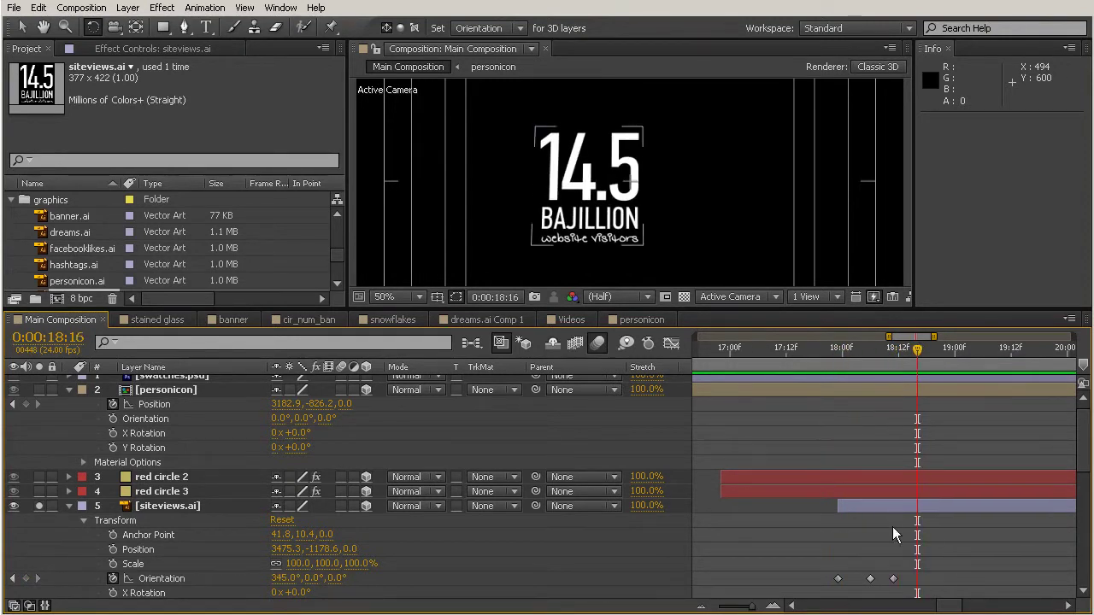
{"action": "left_click", "coordinate": [281, 579]}
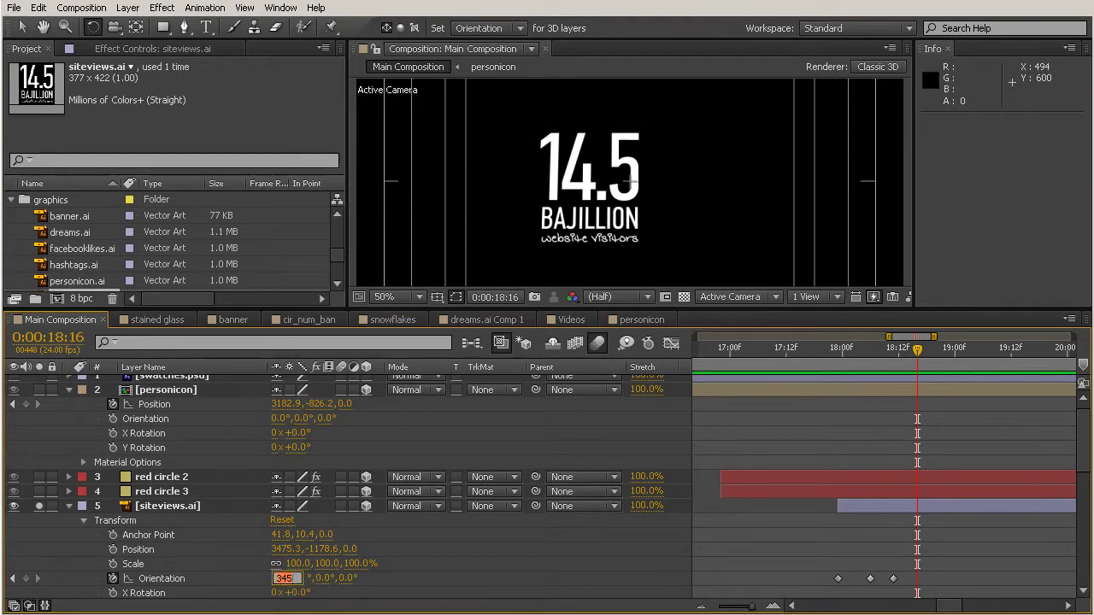
{"action": "left_click", "coordinate": [1006, 545]}
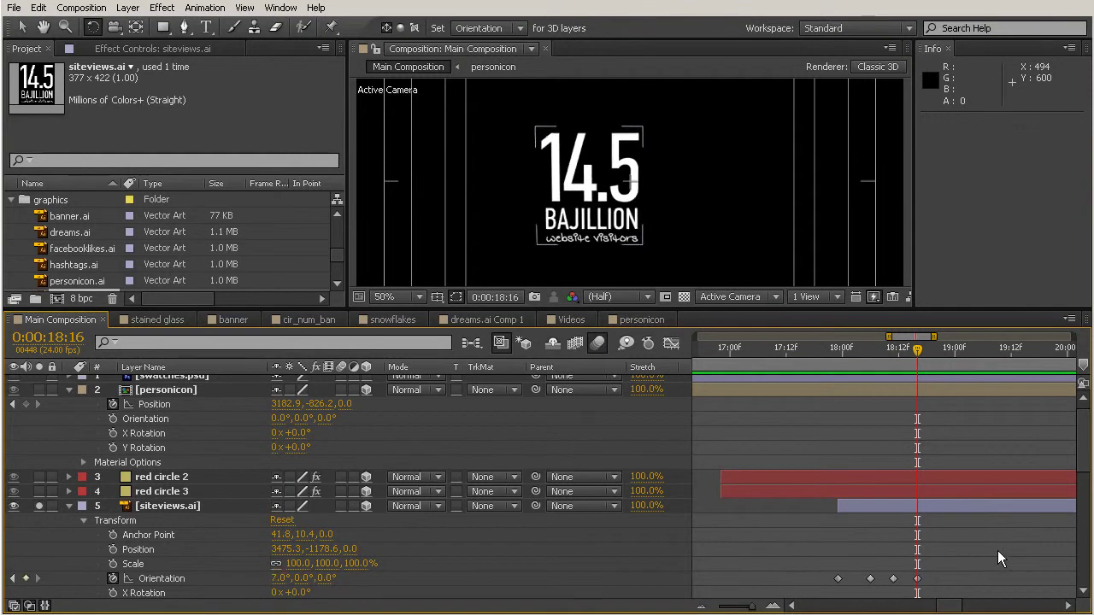
Settle the swing of siteviews.ai with X orientation keyframes of 357° at 0:00:18:21 and 0° at 0:00:19:02.
{"action": "left_click_drag", "start_coordinate": [818, 351], "coordinate": [941, 474]}
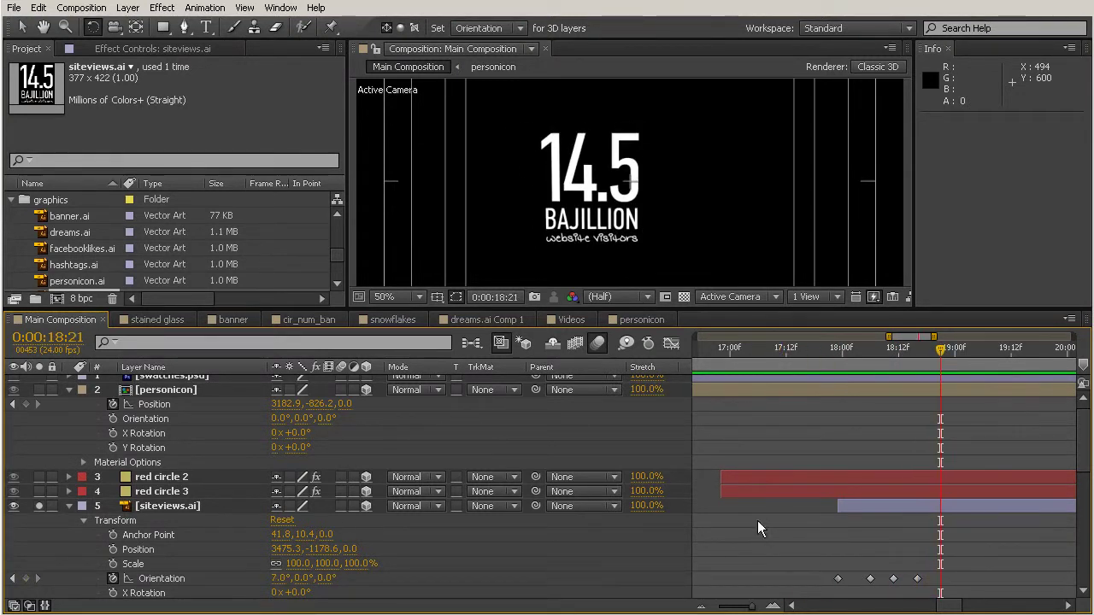
{"action": "left_click", "coordinate": [278, 578]}
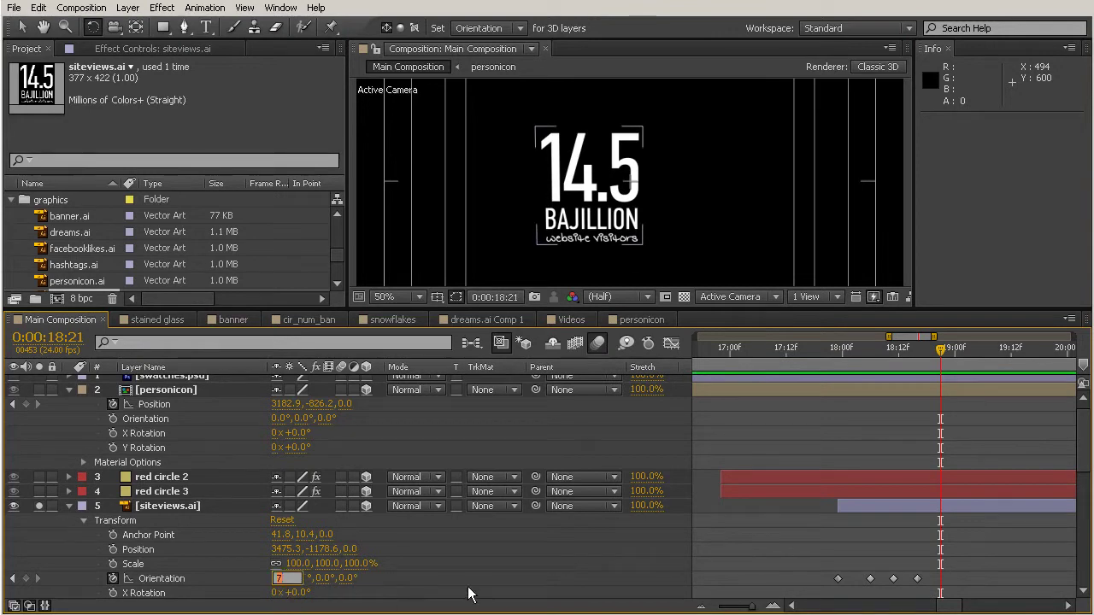
{"action": "key", "text": "Return"}
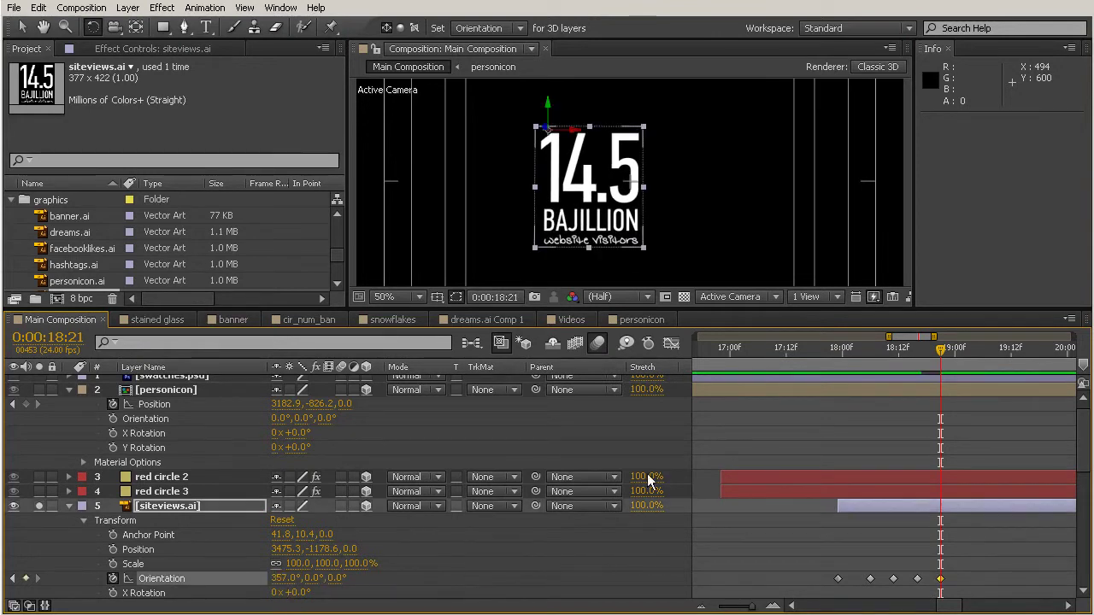
{"action": "left_click_drag", "start_coordinate": [847, 347], "coordinate": [964, 444]}
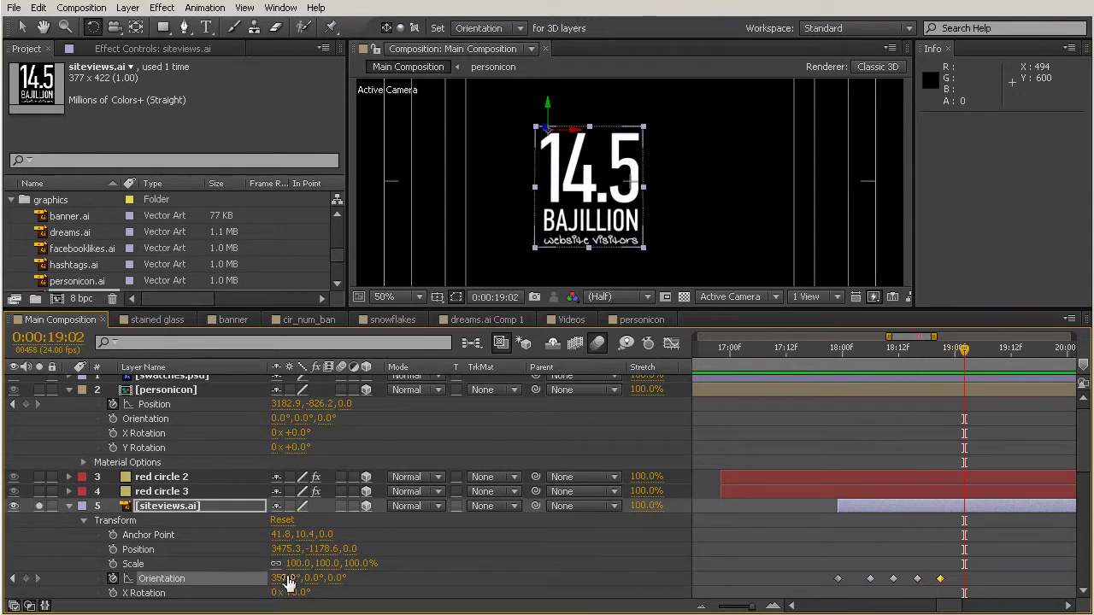
{"action": "key", "text": "Return"}
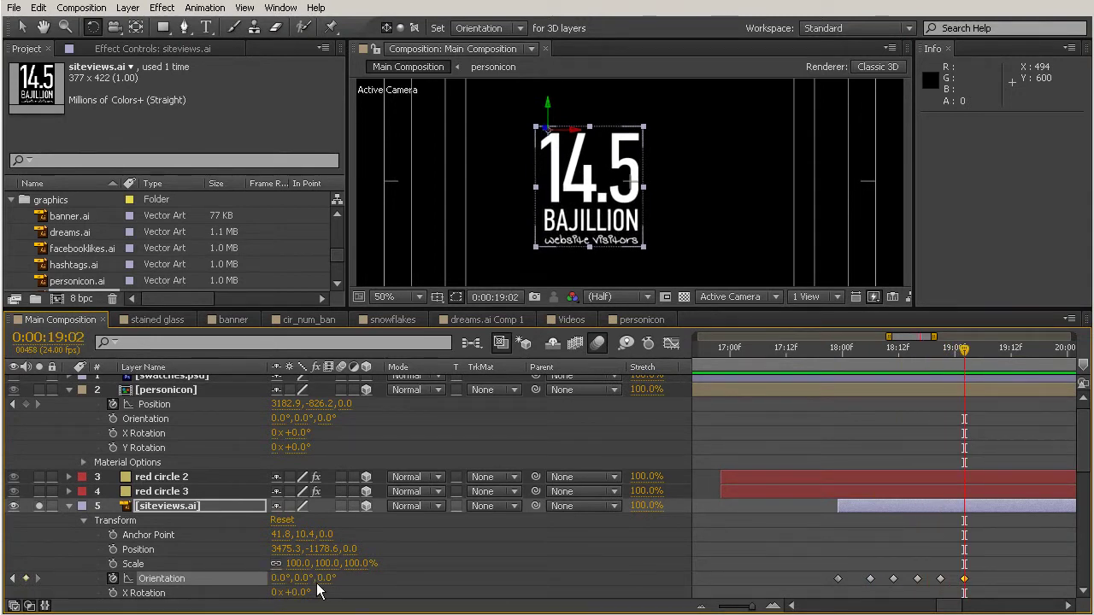
Apply Easy Ease to all six Orientation keyframes of siteviews.ai.
{"action": "left_click_drag", "start_coordinate": [831, 358], "coordinate": [966, 423]}
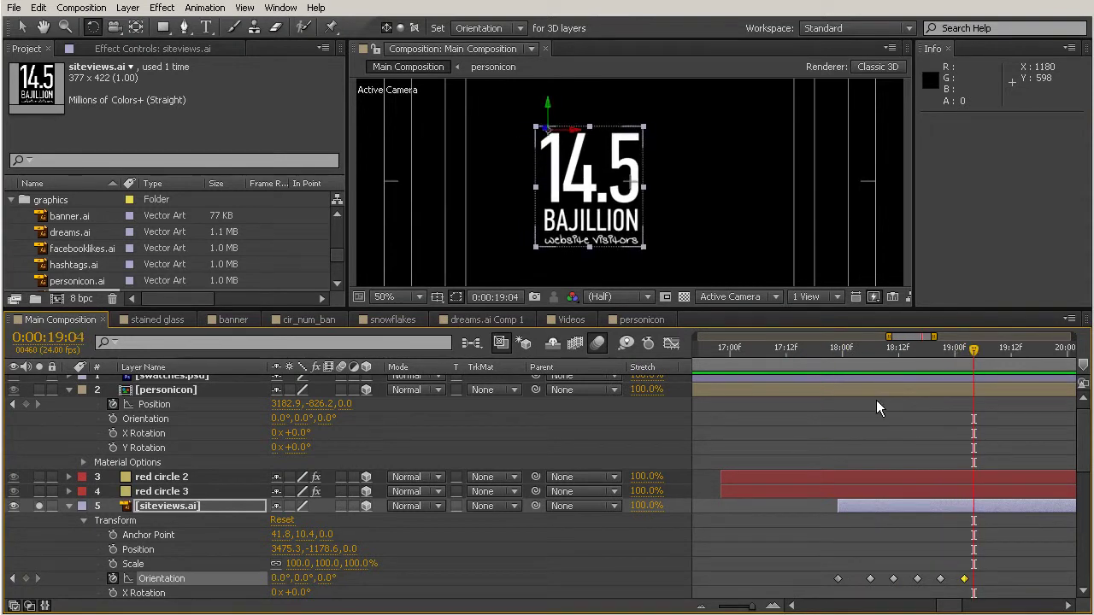
{"action": "left_click_drag", "start_coordinate": [977, 357], "coordinate": [964, 357]}
{"action": "left_click_drag", "start_coordinate": [1009, 567], "coordinate": [804, 603]}
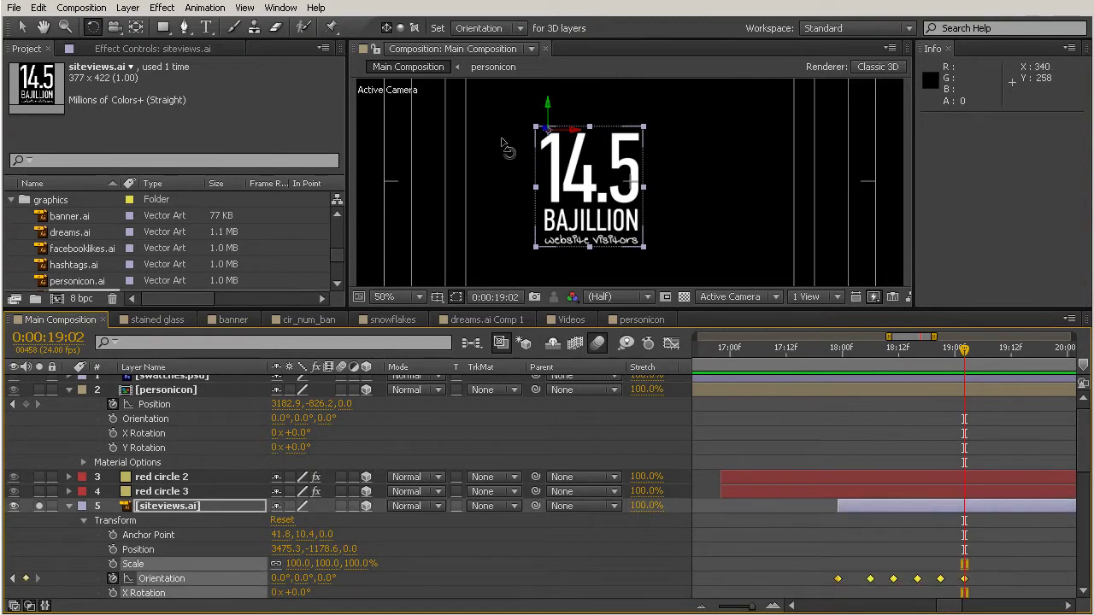
{"action": "left_click", "coordinate": [205, 10]}
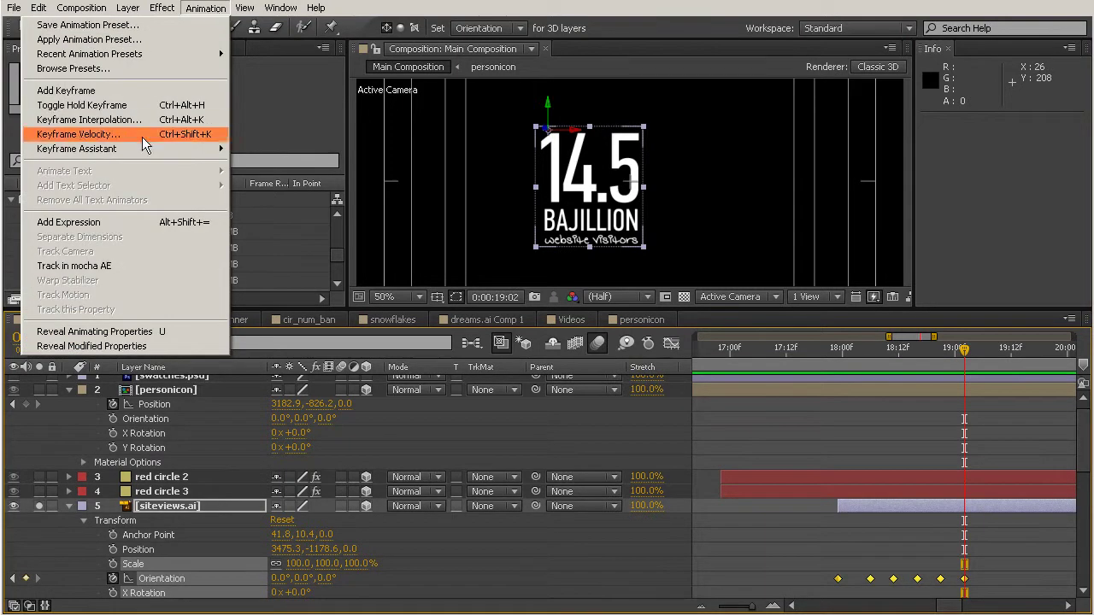
{"action": "mouse_move", "coordinate": [137, 152]}
{"action": "left_click", "coordinate": [280, 182]}
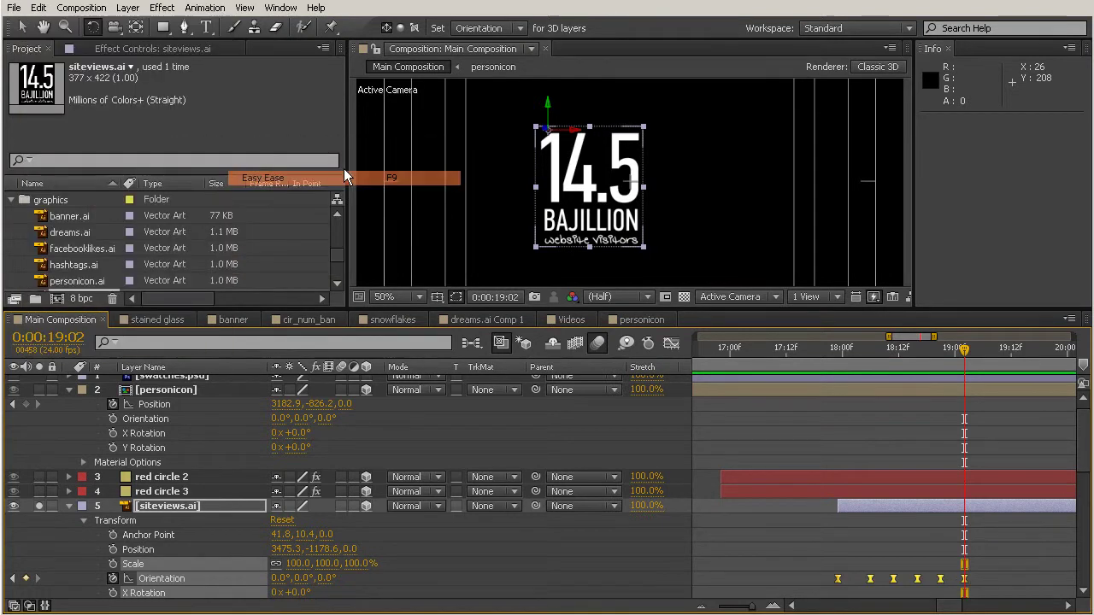
Review the eased swing of siteviews.ai, turn off its solo, and return to 0:00:19:02.
{"action": "left_click", "coordinate": [834, 352]}
{"action": "left_click_drag", "start_coordinate": [834, 359], "coordinate": [861, 433]}
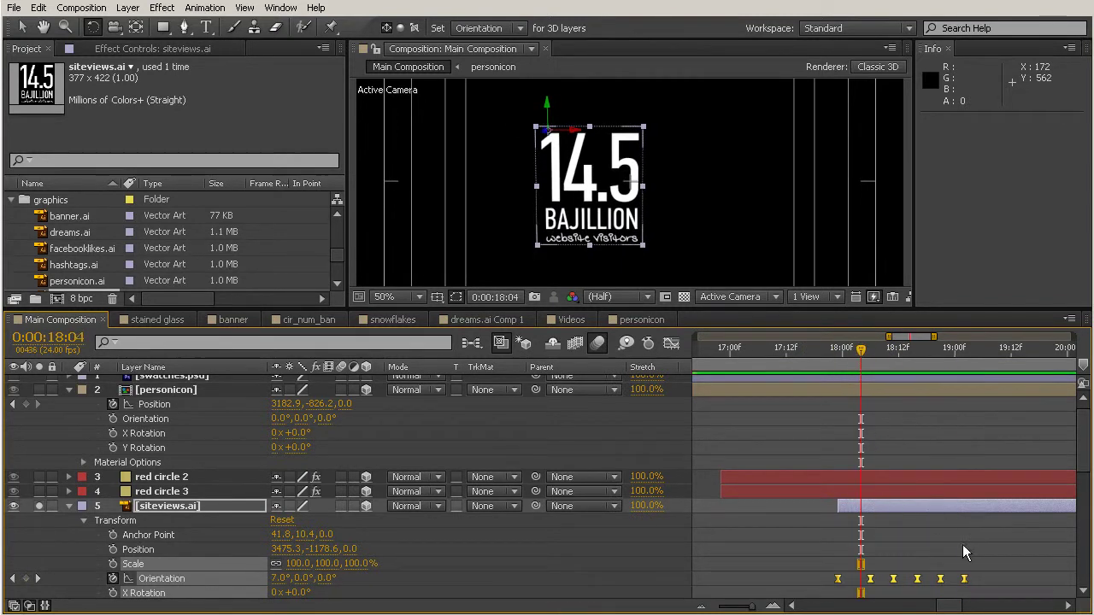
{"action": "left_click", "coordinate": [994, 529]}
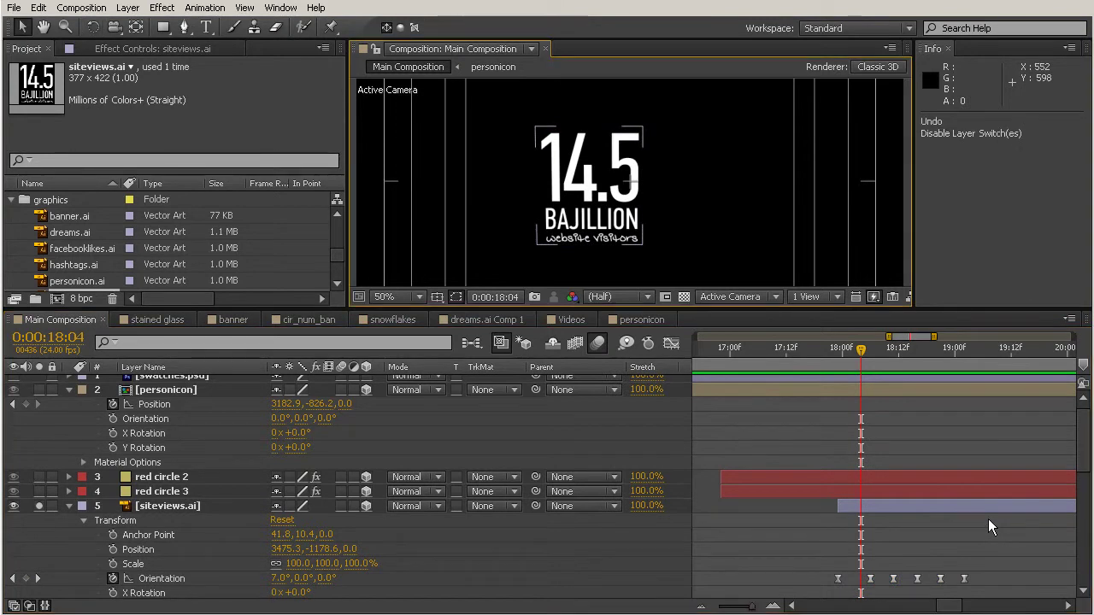
{"action": "left_click_drag", "start_coordinate": [832, 352], "coordinate": [963, 468]}
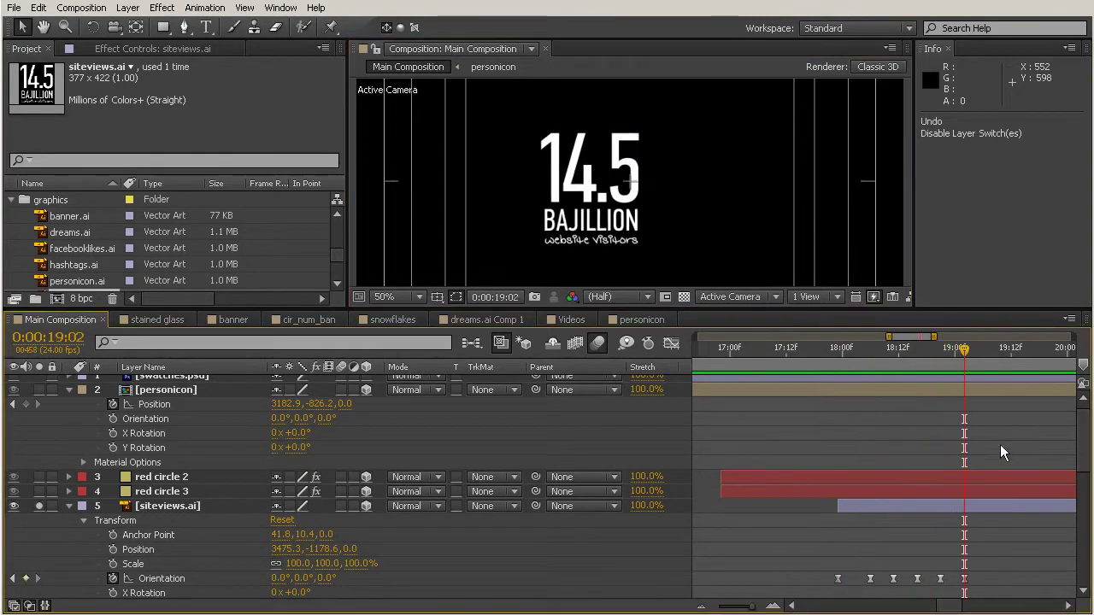
{"action": "left_click", "coordinate": [39, 507]}
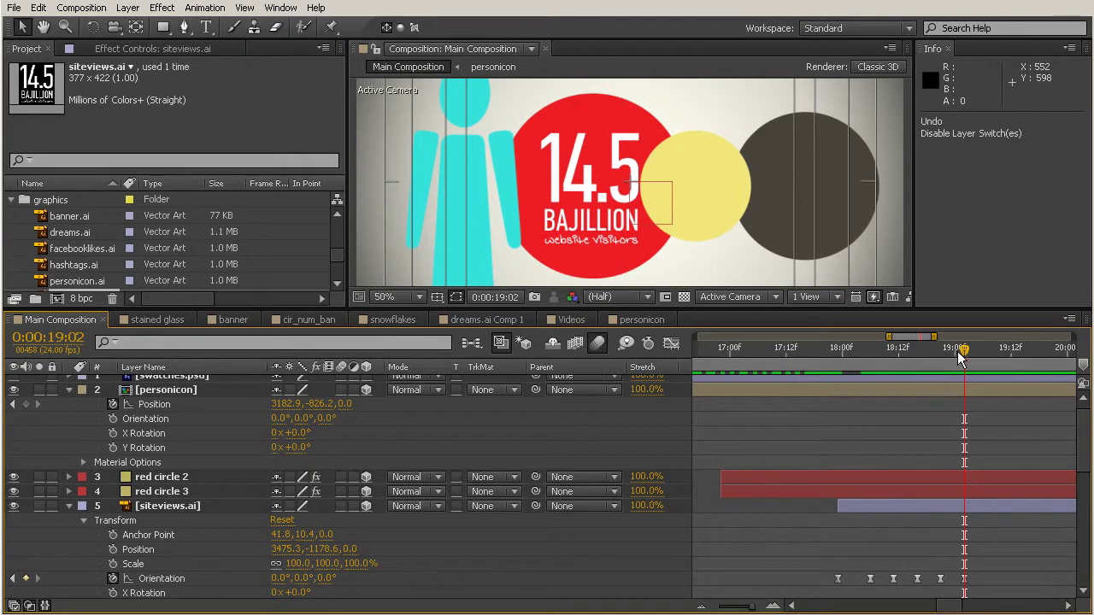
{"action": "left_click_drag", "start_coordinate": [964, 354], "coordinate": [949, 426]}
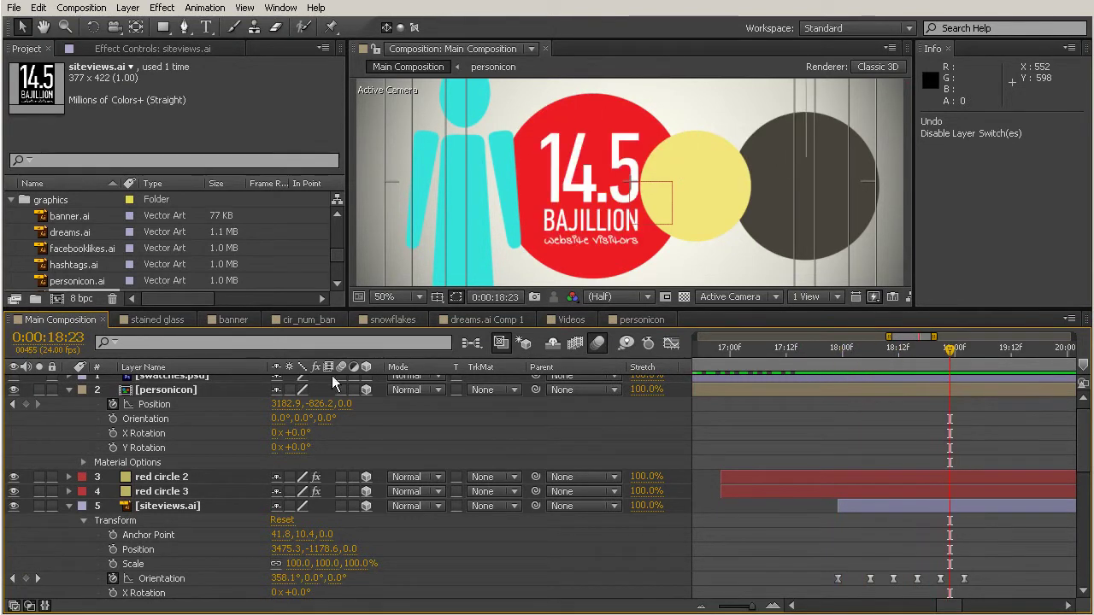
{"action": "left_click_drag", "start_coordinate": [947, 351], "coordinate": [957, 356]}
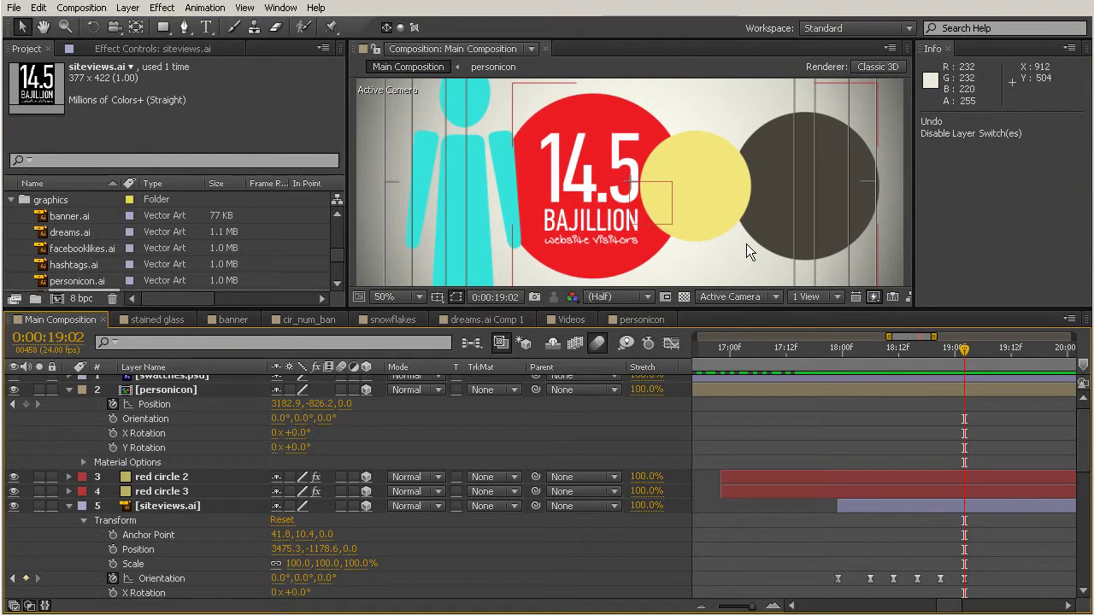
Bring siteviews.ai toward the camera along its Z axis to a Z position of about -461.3.
{"action": "left_click", "coordinate": [943, 507]}
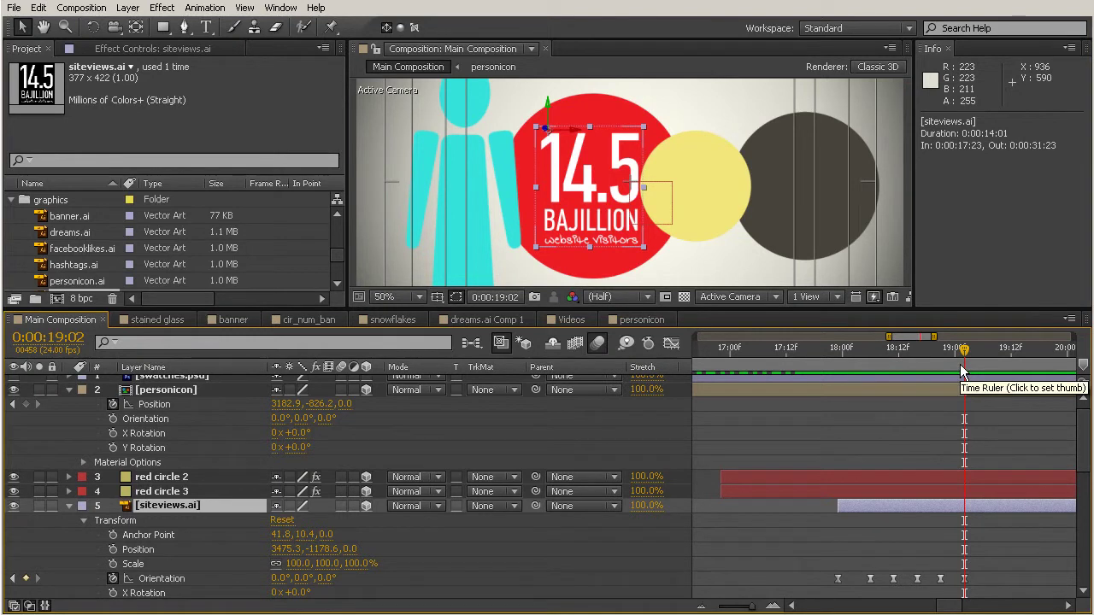
{"action": "left_click_drag", "start_coordinate": [960, 352], "coordinate": [961, 420]}
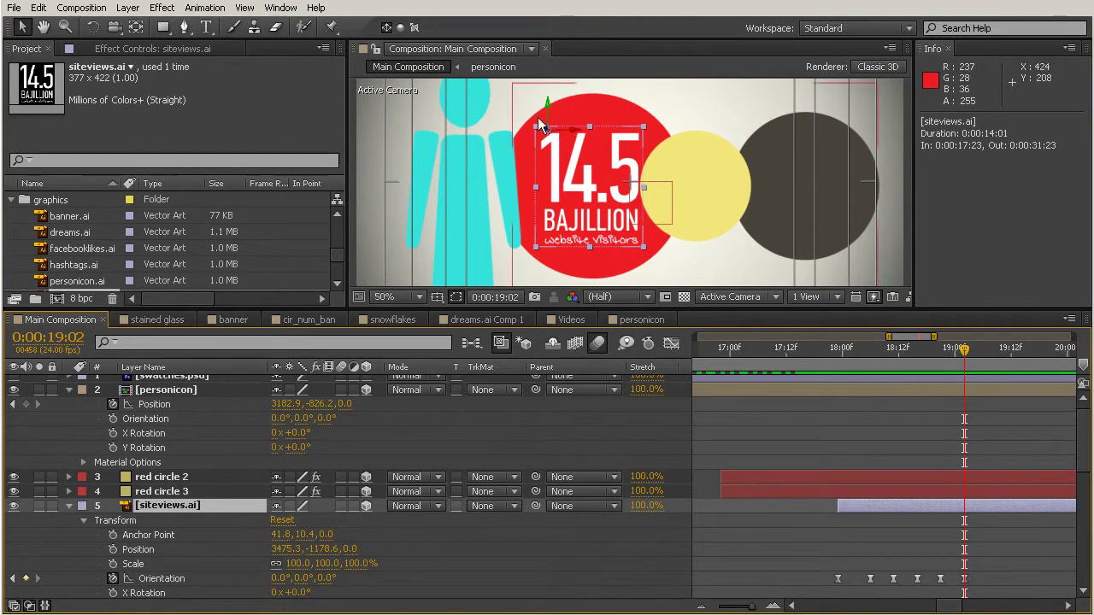
{"action": "left_click_drag", "start_coordinate": [544, 130], "coordinate": [305, 146]}
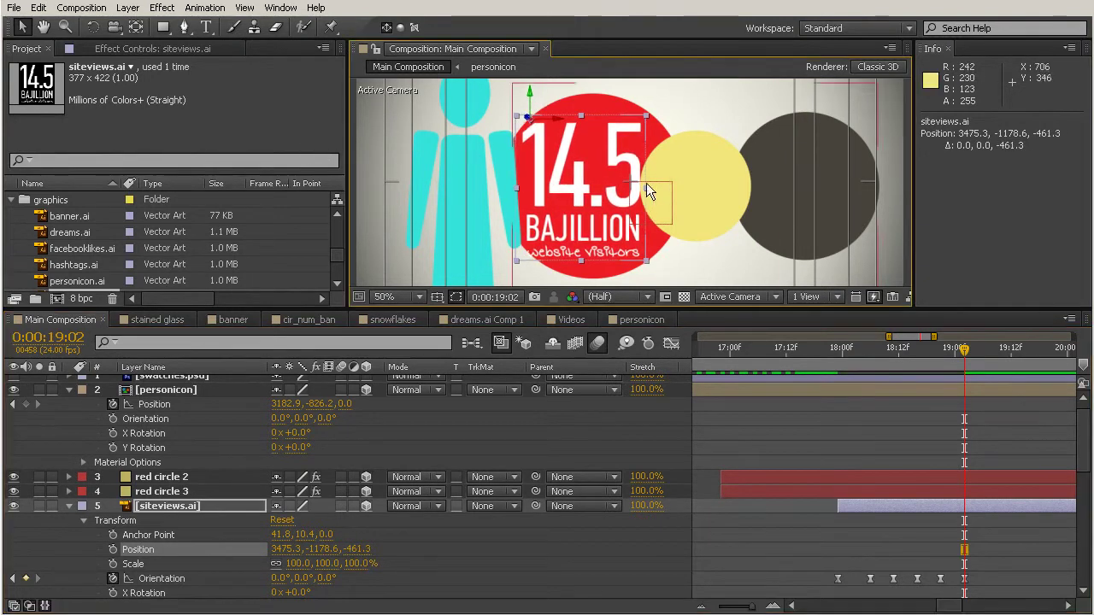
Scale siteviews.ai down to 83.5% and reposition it inside the red circle at about 3524.8, -1146.4.
{"action": "left_click_drag", "start_coordinate": [636, 169], "coordinate": [643, 176]}
{"action": "left_click_drag", "start_coordinate": [653, 116], "coordinate": [651, 114]}
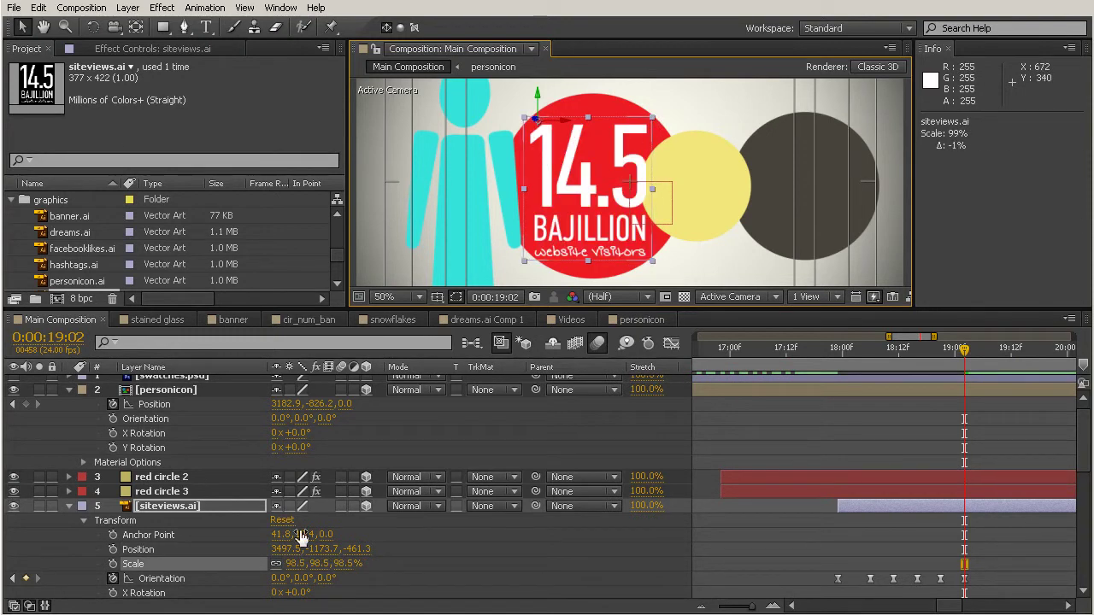
{"action": "left_click_drag", "start_coordinate": [301, 565], "coordinate": [289, 564]}
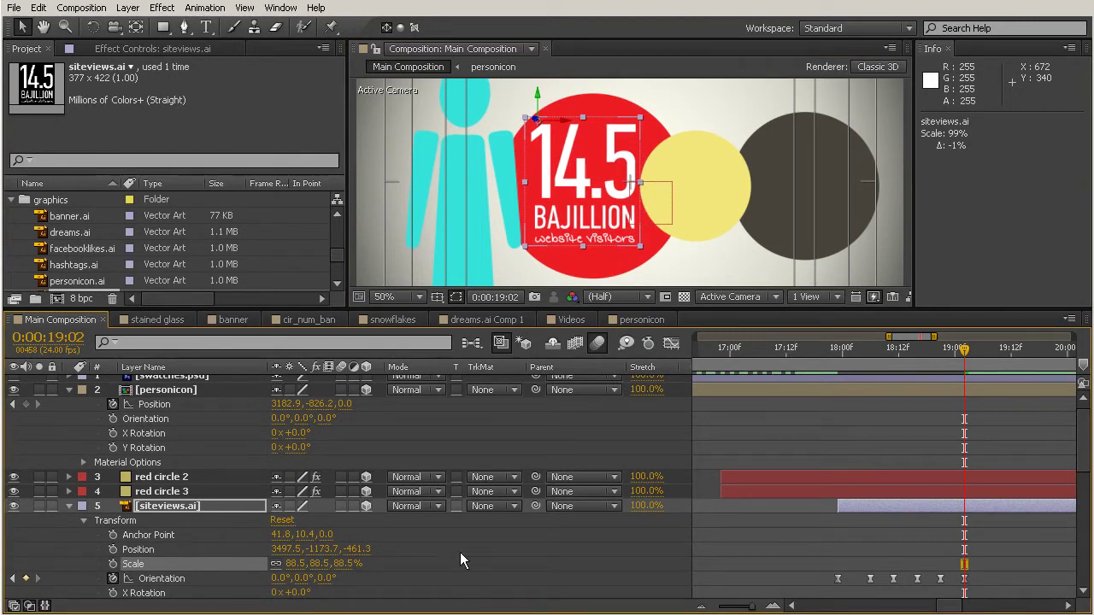
{"action": "left_click_drag", "start_coordinate": [629, 157], "coordinate": [633, 168]}
{"action": "left_click_drag", "start_coordinate": [295, 564], "coordinate": [291, 564]}
{"action": "left_click_drag", "start_coordinate": [633, 174], "coordinate": [636, 168]}
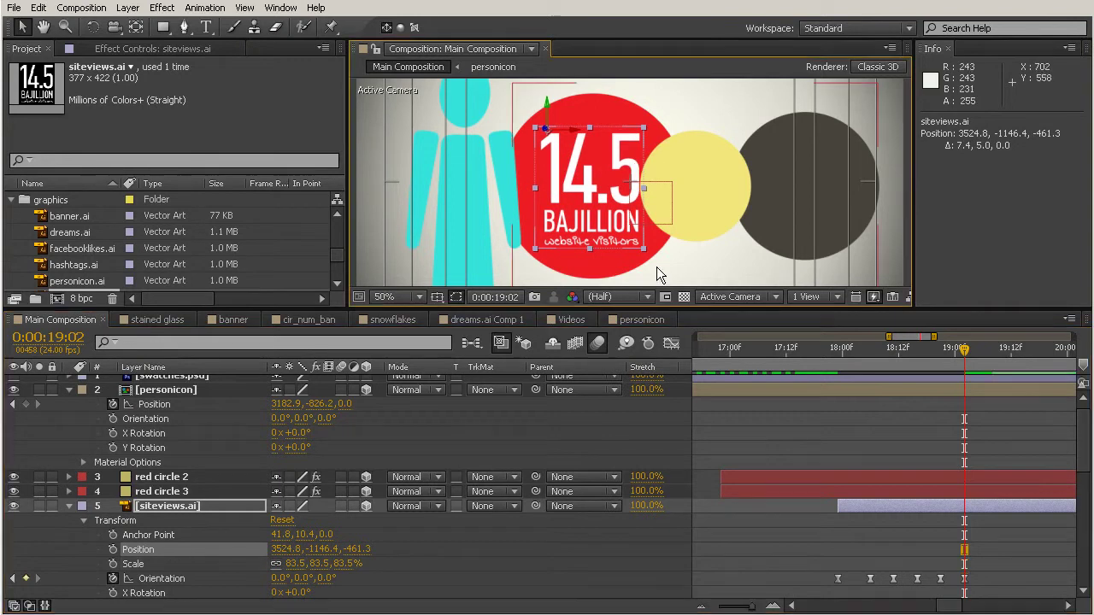
Move the yellow circle (red circle 2) over the red circle's edge and toward the camera, to about 3934.1, -975.1, -555.7.
{"action": "left_click", "coordinate": [757, 282]}
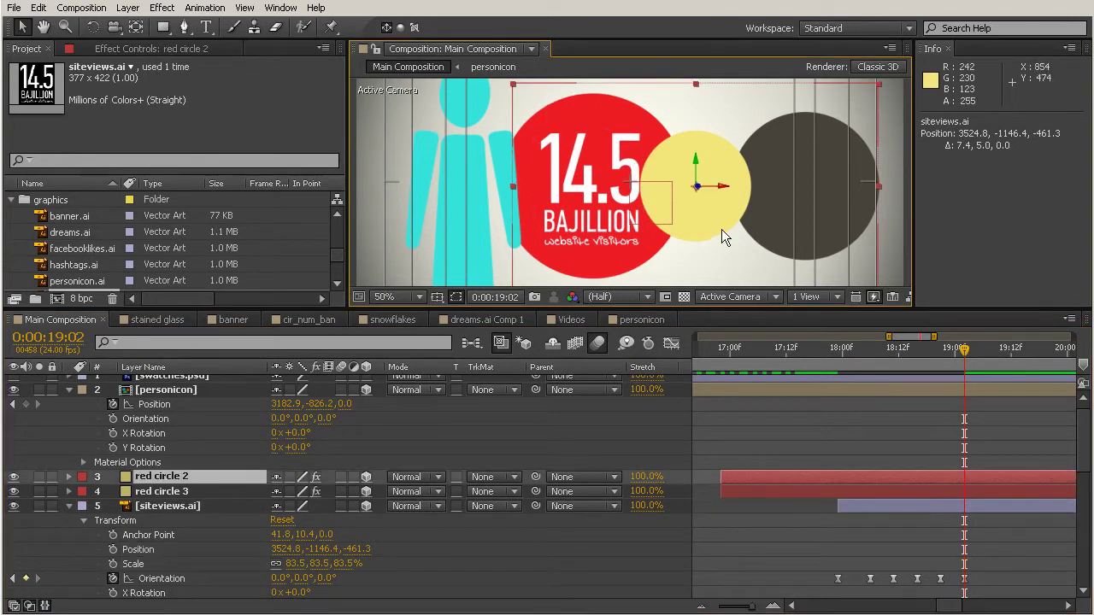
{"action": "mouse_move", "coordinate": [714, 210]}
{"action": "left_mouse_down"}
{"action": "mouse_move", "coordinate": [681, 215]}
{"action": "mouse_move", "coordinate": [698, 218]}
{"action": "left_mouse_up"}
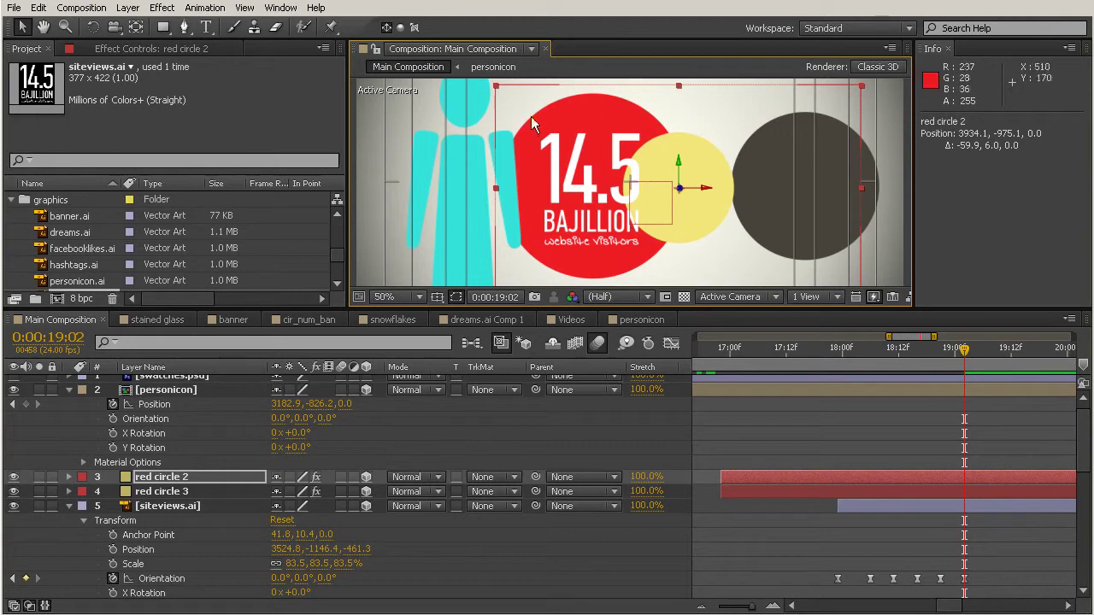
{"action": "left_click_drag", "start_coordinate": [956, 367], "coordinate": [961, 399]}
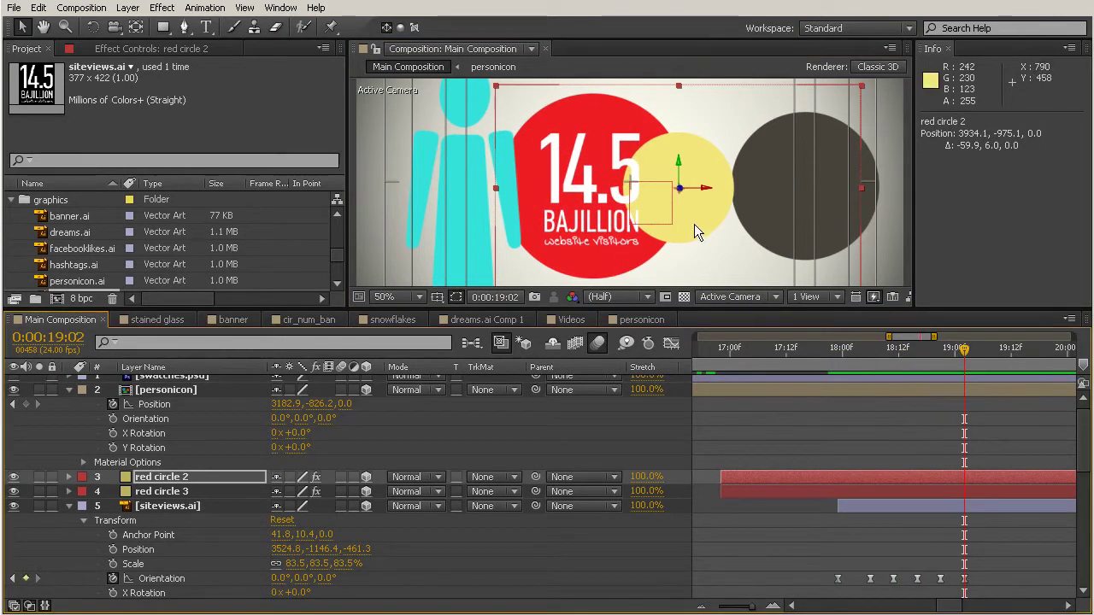
{"action": "left_click_drag", "start_coordinate": [681, 192], "coordinate": [808, 164]}
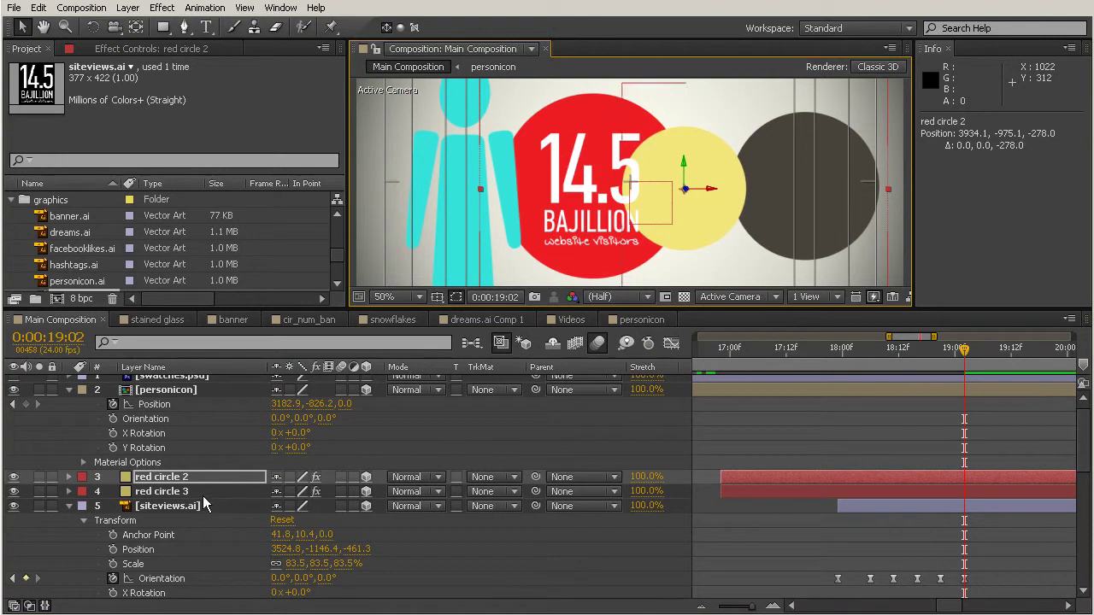
{"action": "scroll", "coordinate": [206, 506], "scroll_direction": "up", "scroll_amount": 1}
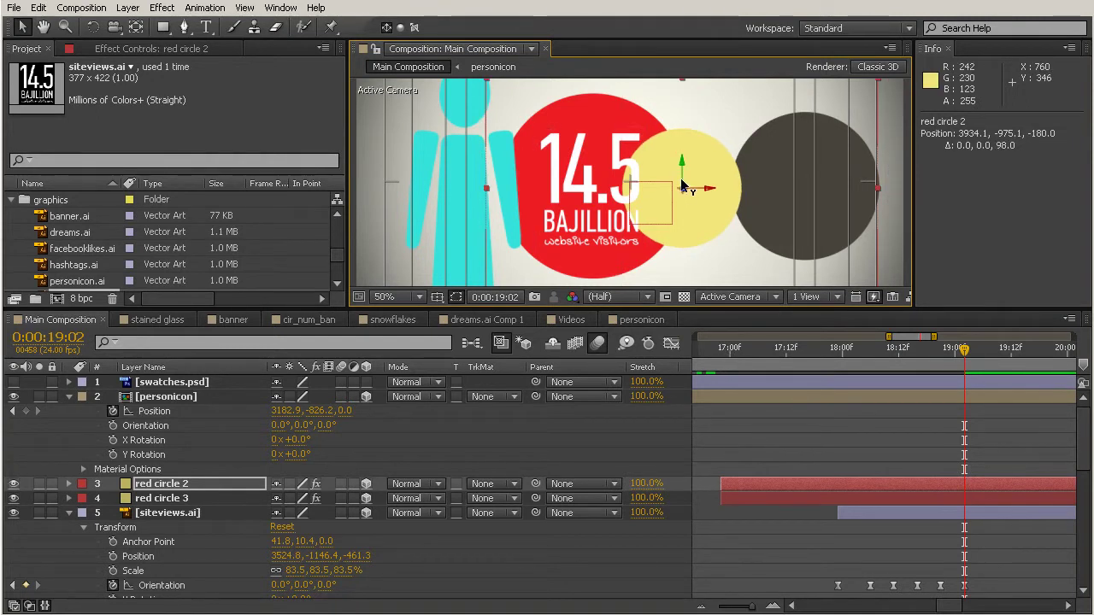
{"action": "left_click_drag", "start_coordinate": [689, 194], "coordinate": [866, 151]}
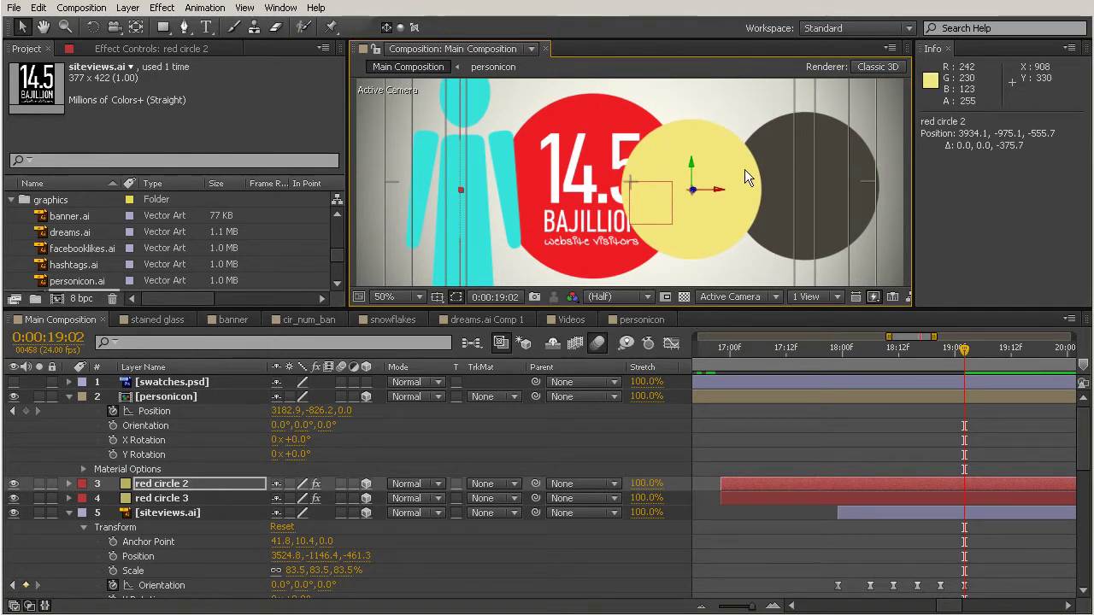
Scale the yellow circle down to about 79% and reposition it between the other circles at about 3946.0, -972.7.
{"action": "key", "text": "comma"}
{"action": "left_click_drag", "start_coordinate": [772, 127], "coordinate": [747, 135]}
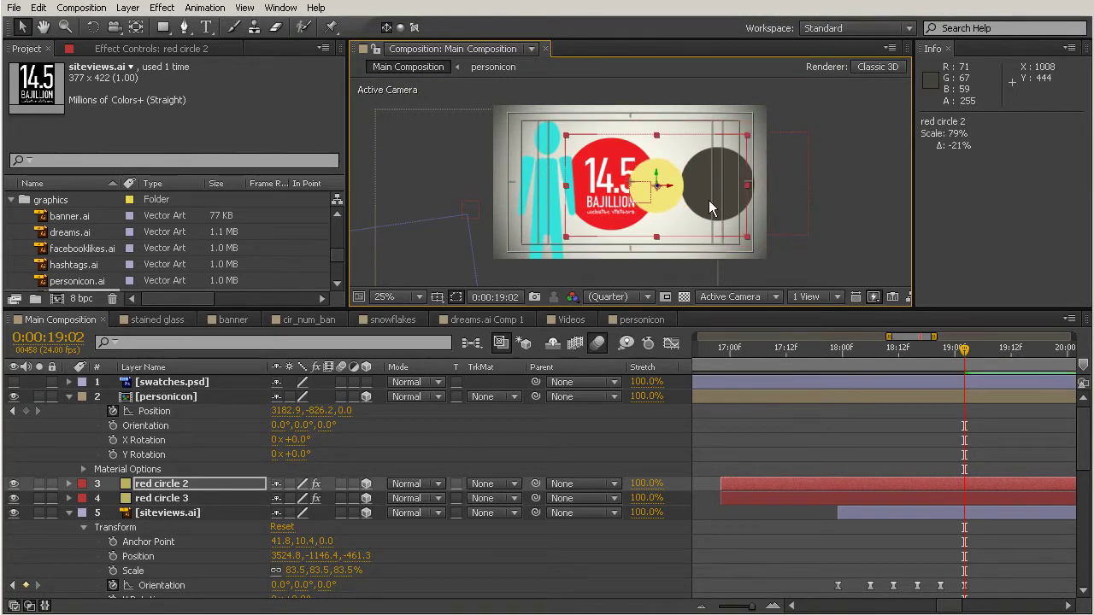
{"action": "key", "text": "period"}
{"action": "left_click_drag", "start_coordinate": [714, 201], "coordinate": [735, 221]}
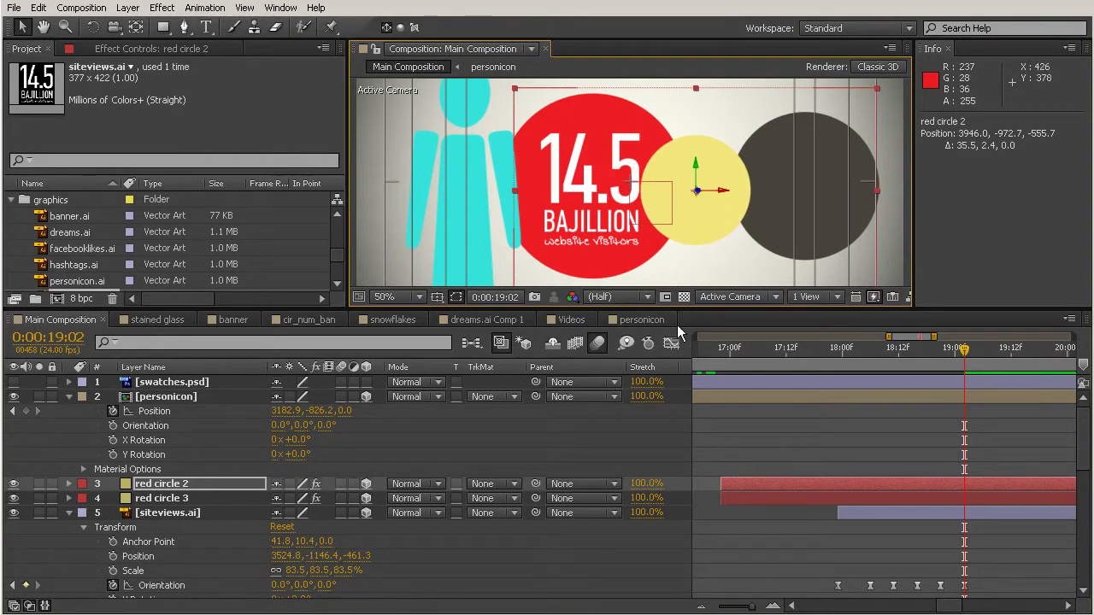
Duplicate the siteviews.ai layer twice and stack one copy directly above red circle 2 and the other directly above red circle 3.
{"action": "left_click_drag", "start_coordinate": [849, 363], "coordinate": [921, 407]}
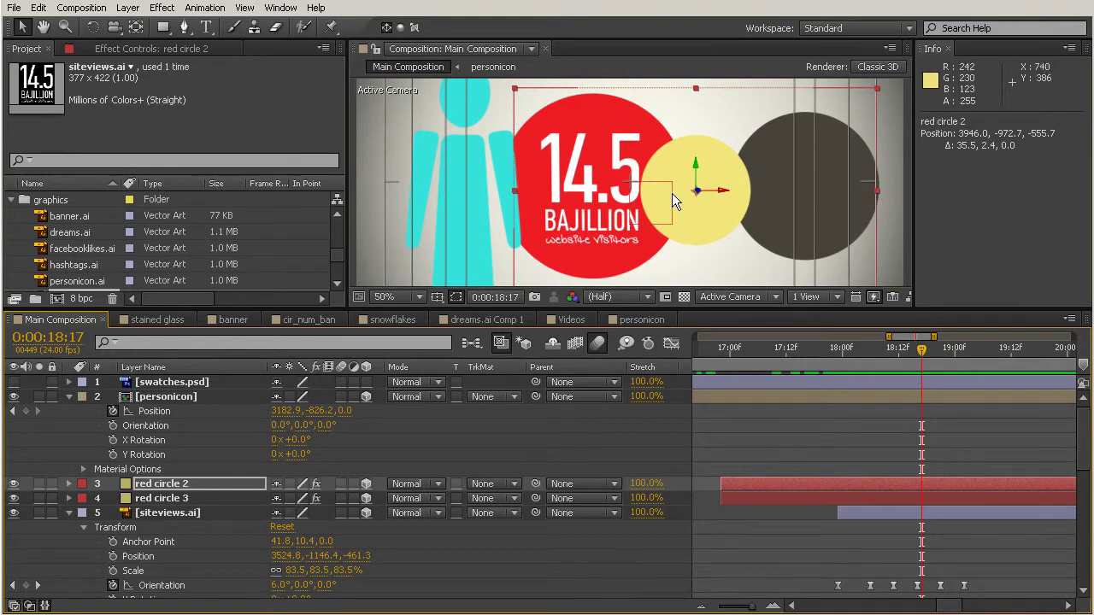
{"action": "left_click", "coordinate": [861, 512]}
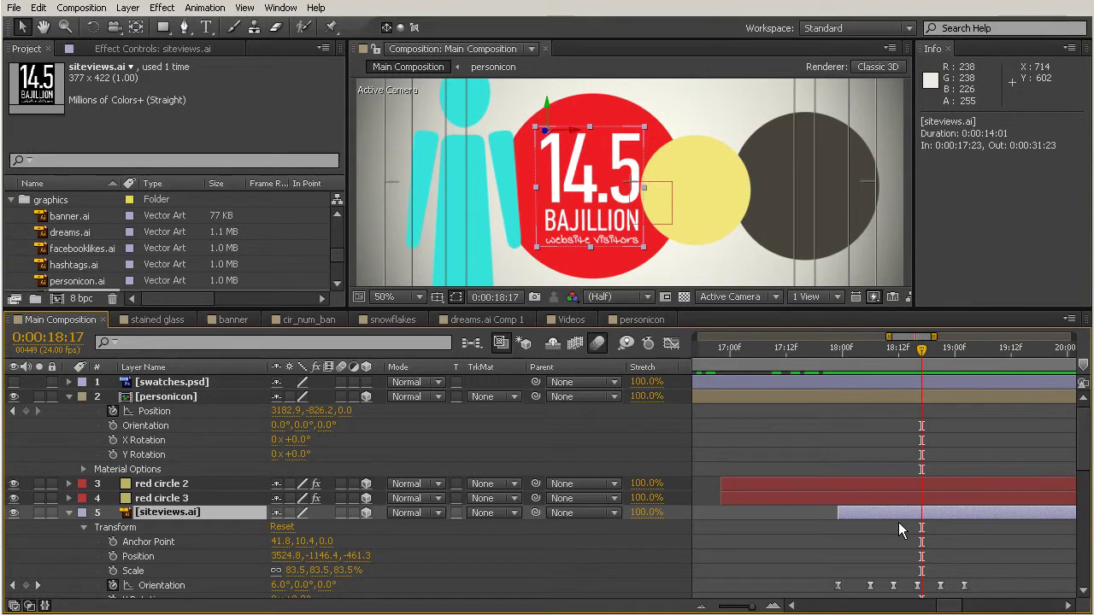
{"action": "key", "text": "ctrl+d"}
{"action": "key", "text": "ctrl+d"}
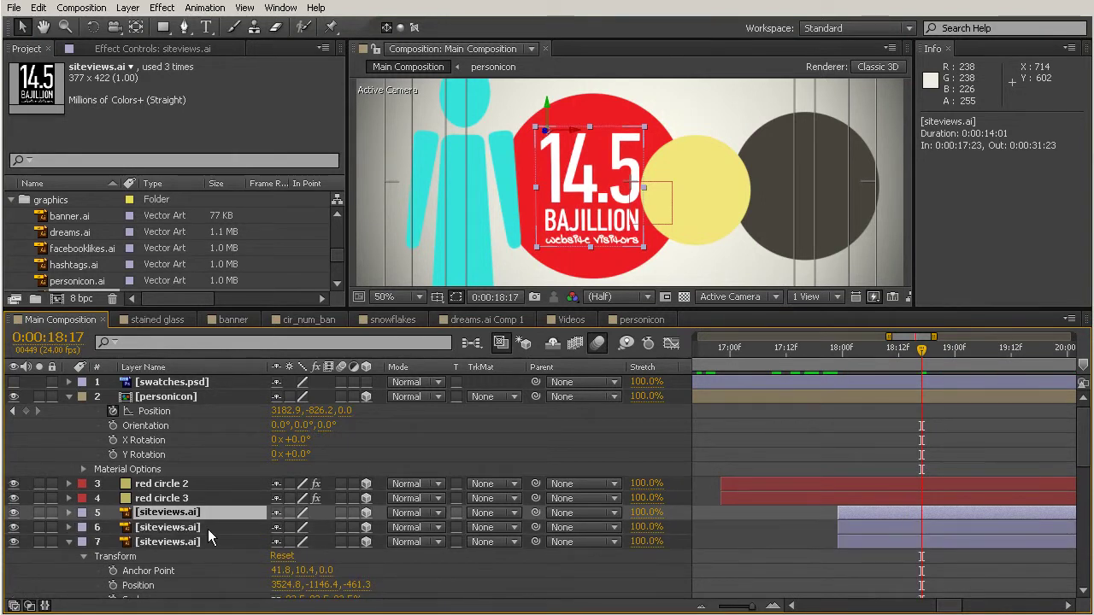
{"action": "left_click_drag", "start_coordinate": [164, 512], "coordinate": [171, 479]}
{"action": "left_click_drag", "start_coordinate": [158, 528], "coordinate": [169, 514]}
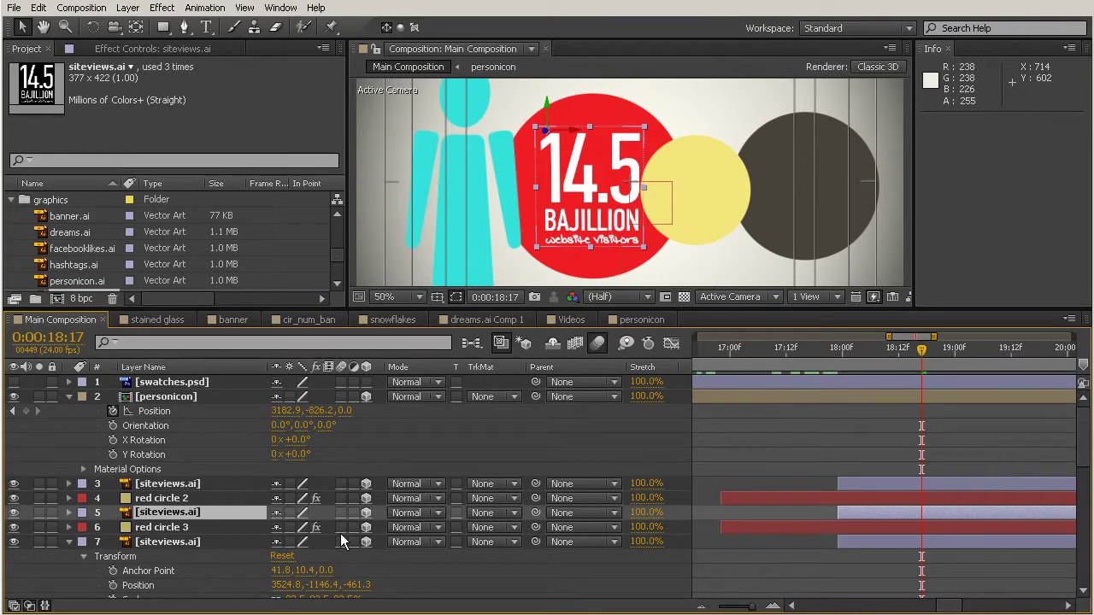
Move one siteviews.ai copy over the yellow circle at about 3835.7, -1144.0 and the topmost copy over the dark circle at about 4158.8, -1148.9.
{"action": "left_click_drag", "start_coordinate": [631, 173], "coordinate": [737, 171]}
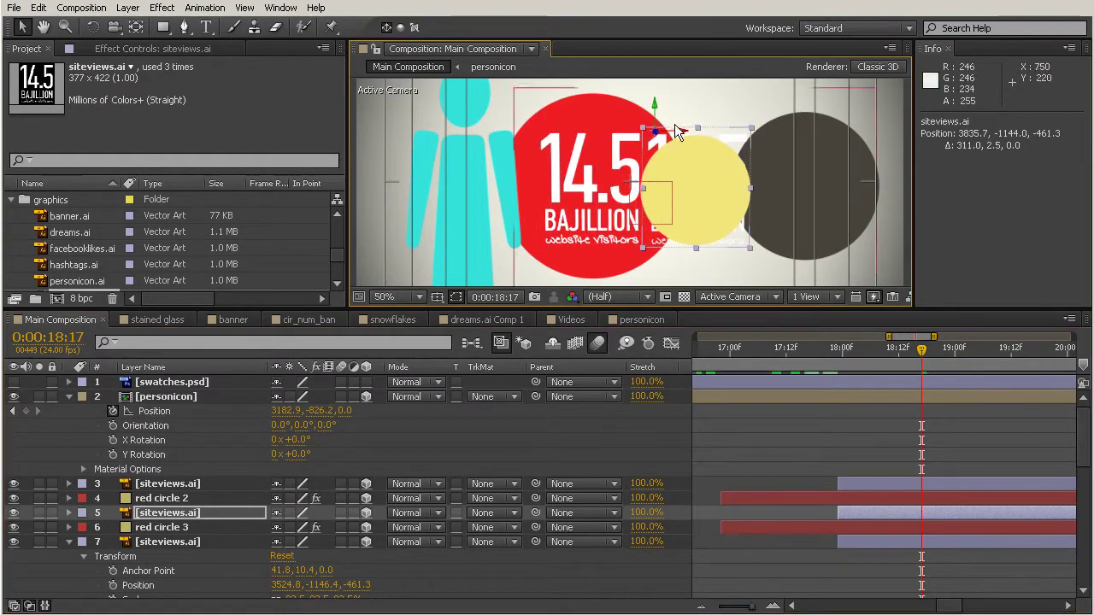
{"action": "left_click", "coordinate": [581, 179]}
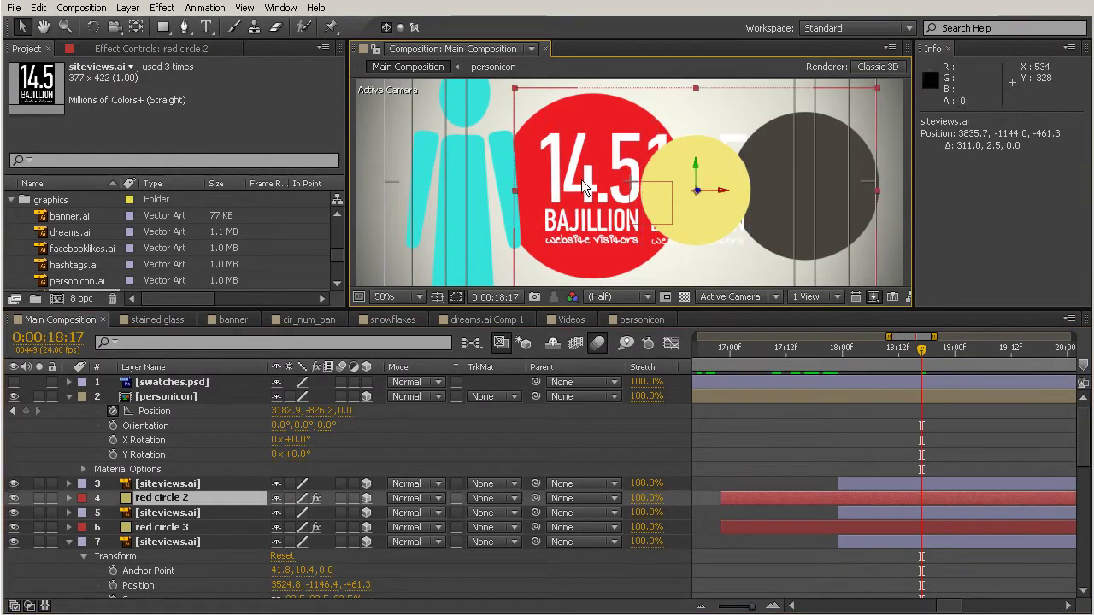
{"action": "left_click", "coordinate": [158, 483]}
{"action": "left_click_drag", "start_coordinate": [684, 171], "coordinate": [776, 164]}
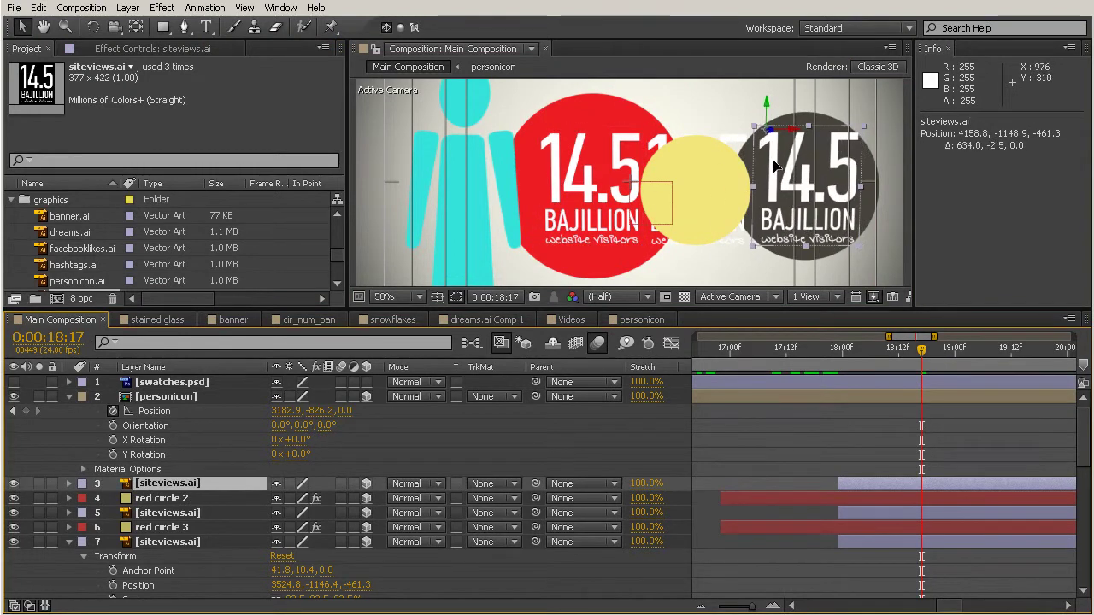
Shrink both siteviews.ai copies to fit, bringing the yellow circle's to about 3853.9, -1090.5, -647.0 and the dark circle's to about 4171.2, -1129.1.
{"action": "left_click", "coordinate": [175, 513]}
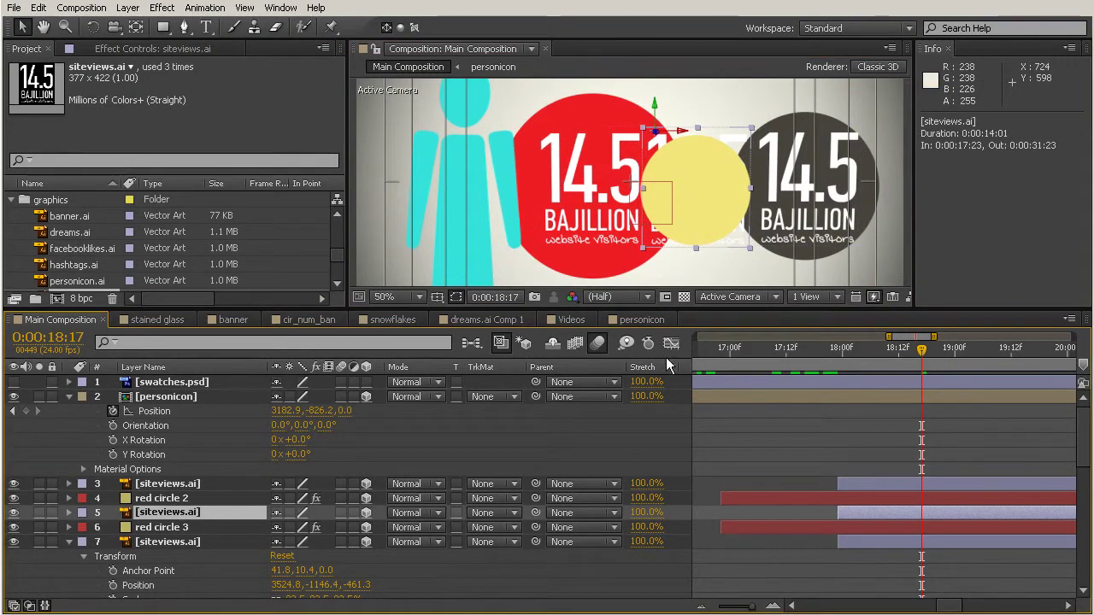
{"action": "left_click_drag", "start_coordinate": [660, 136], "coordinate": [735, 181]}
{"action": "left_click", "coordinate": [803, 200]}
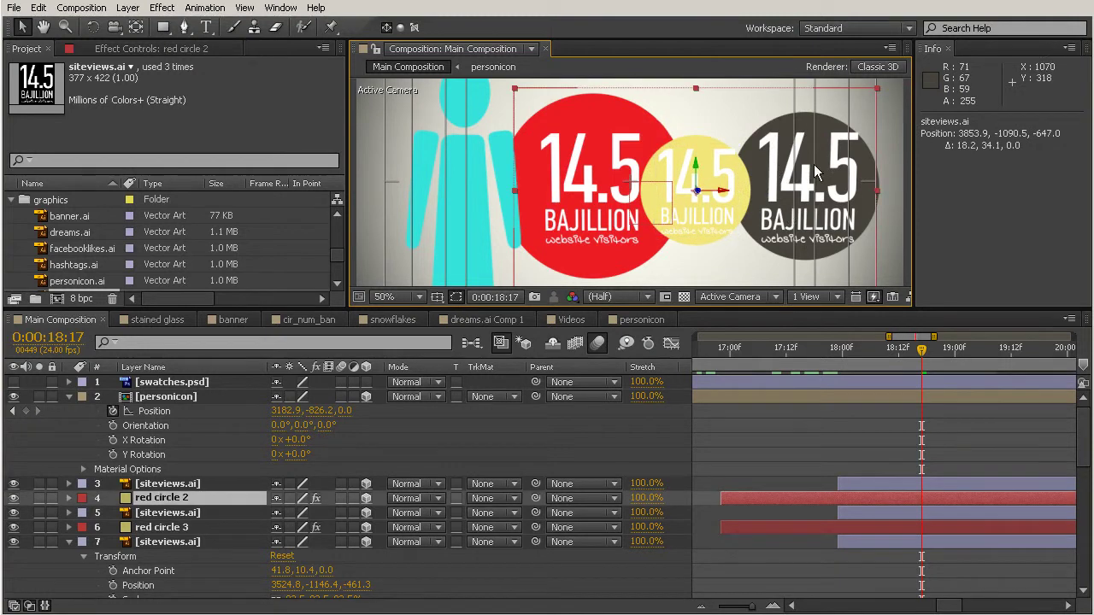
{"action": "left_click", "coordinate": [196, 487]}
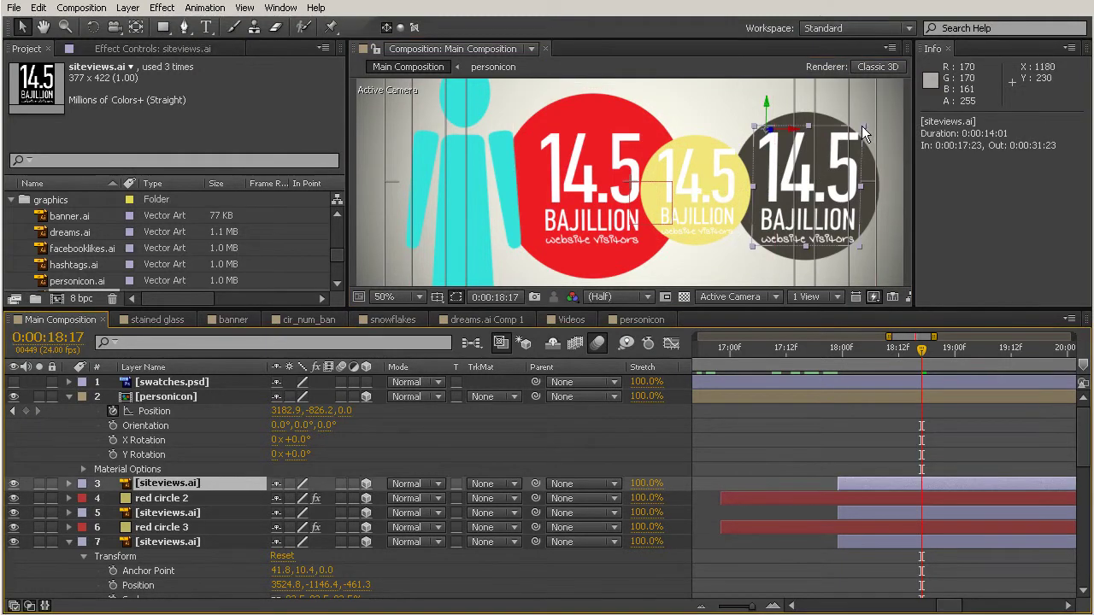
{"action": "left_click_drag", "start_coordinate": [861, 126], "coordinate": [835, 157]}
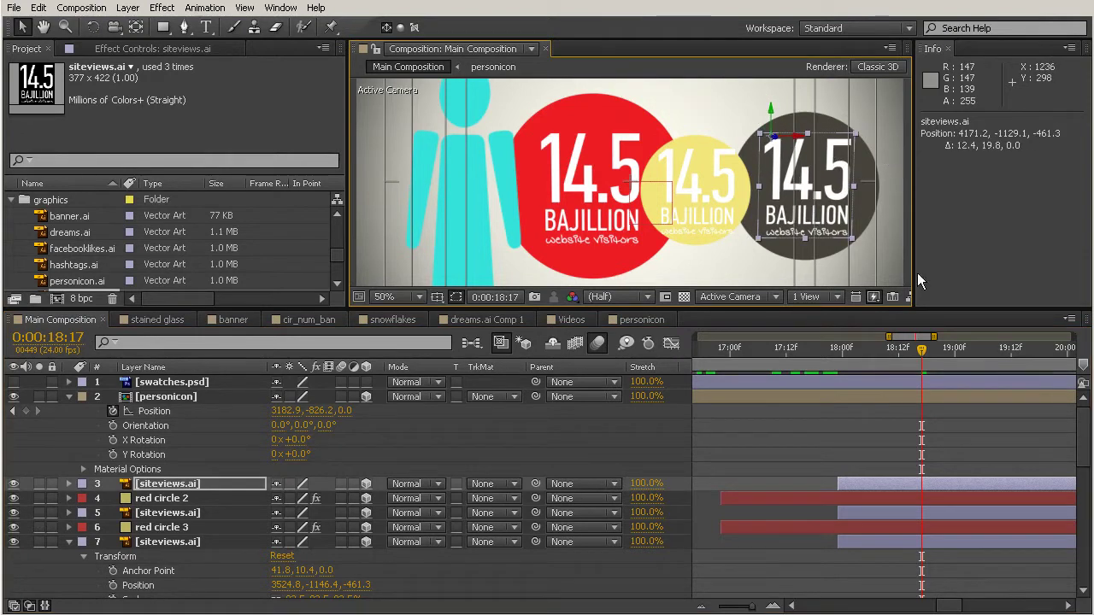
Check the swing for text cutting into the yellow circle and bring that siteviews.ai copy toward the camera to a Z position of about -791.2.
{"action": "left_click_drag", "start_coordinate": [928, 353], "coordinate": [873, 362]}
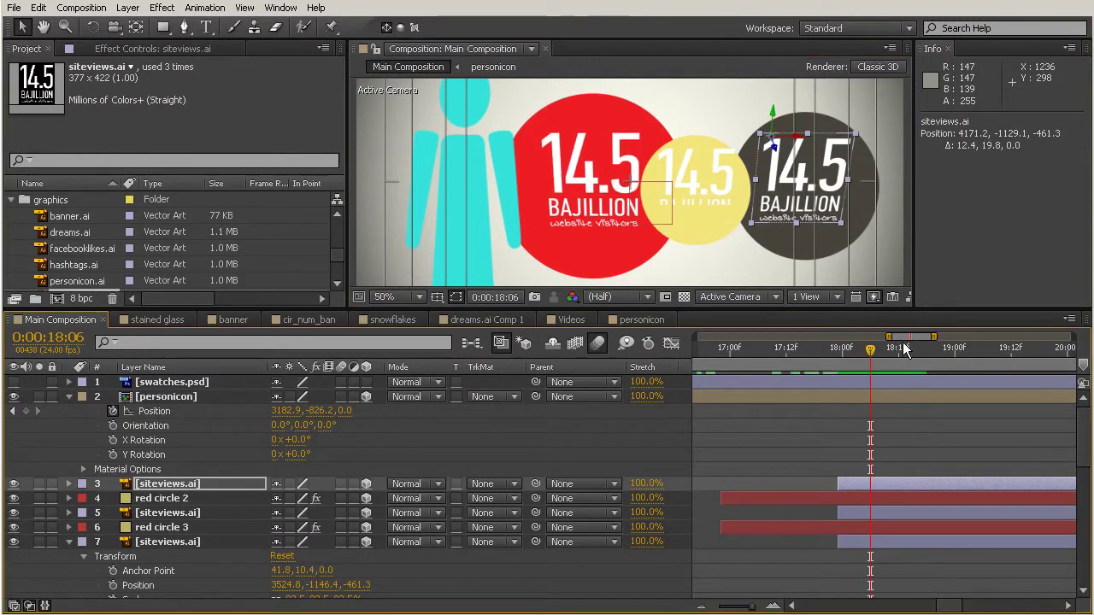
{"action": "left_click_drag", "start_coordinate": [873, 354], "coordinate": [1023, 367]}
{"action": "left_click", "coordinate": [866, 512]}
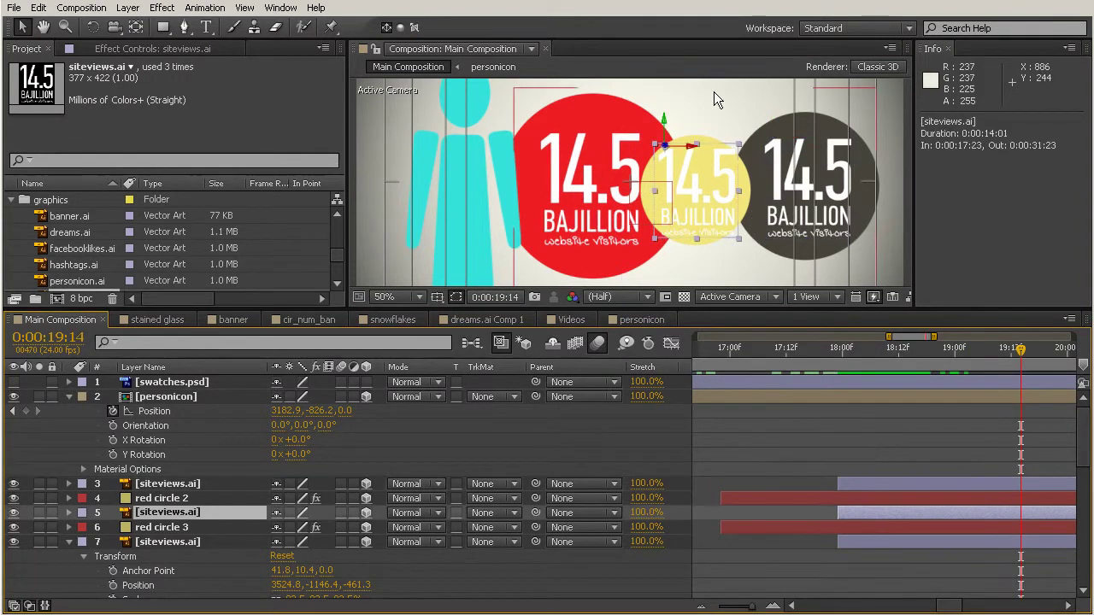
{"action": "left_click_drag", "start_coordinate": [665, 146], "coordinate": [741, 144]}
{"action": "left_click_drag", "start_coordinate": [1022, 351], "coordinate": [935, 391]}
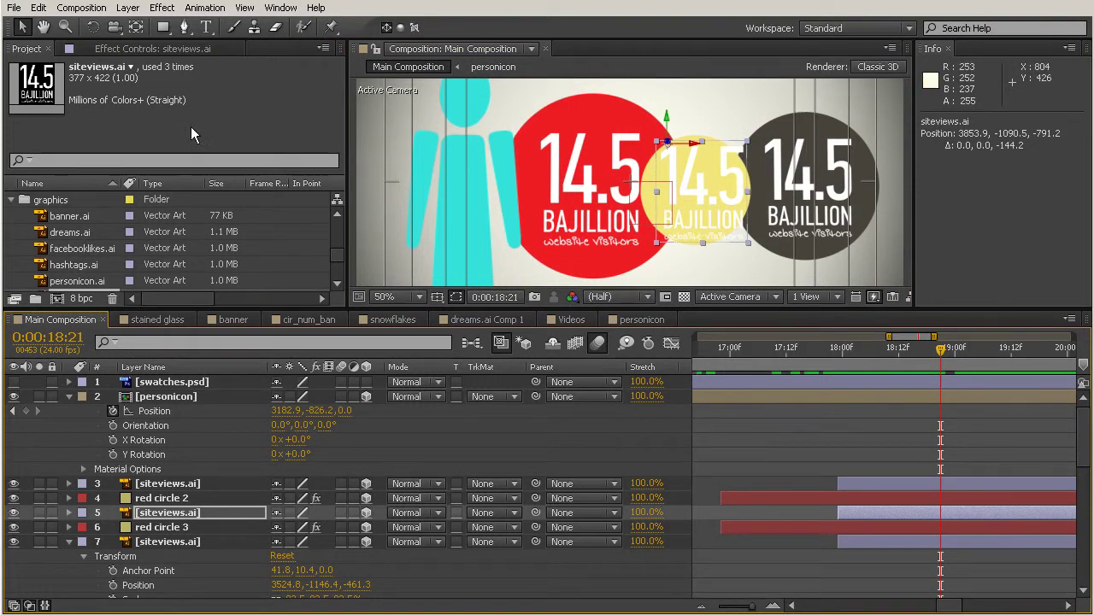
Enlarge the project and preview area and replace the yellow circle's siteviews.ai copy with hashtags.ai, keeping its animation.
{"action": "left_click_drag", "start_coordinate": [269, 310], "coordinate": [279, 385]}
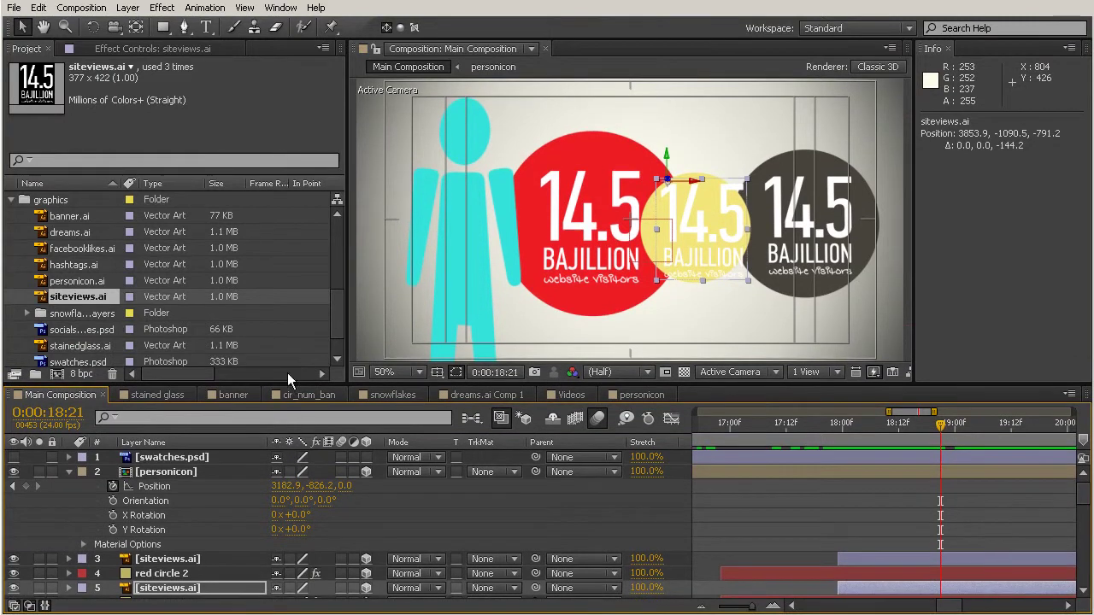
{"action": "left_click", "coordinate": [85, 263]}
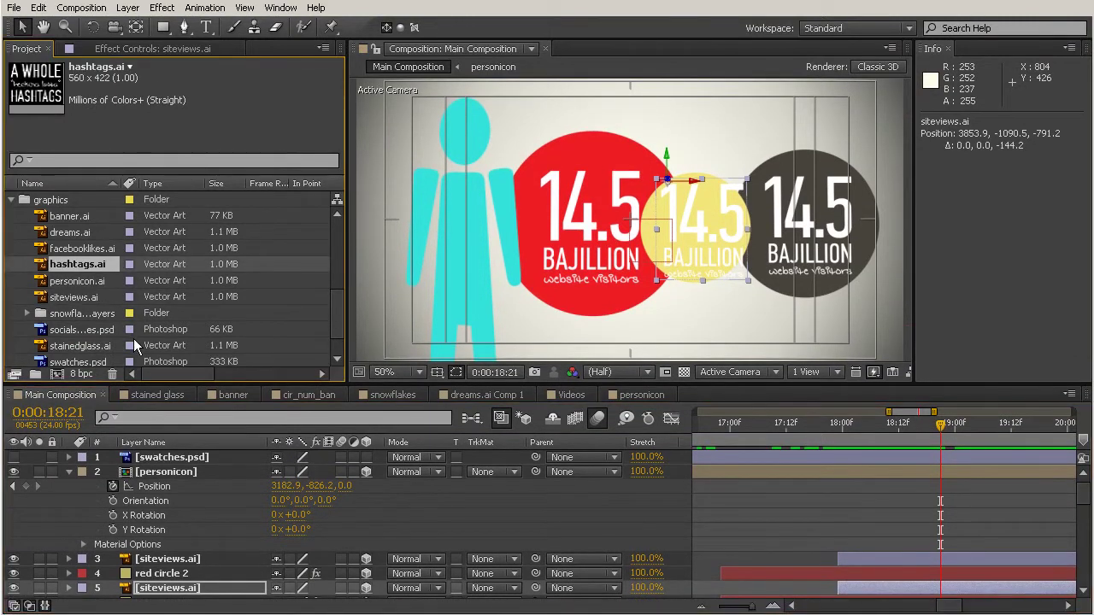
{"action": "left_click", "coordinate": [87, 248]}
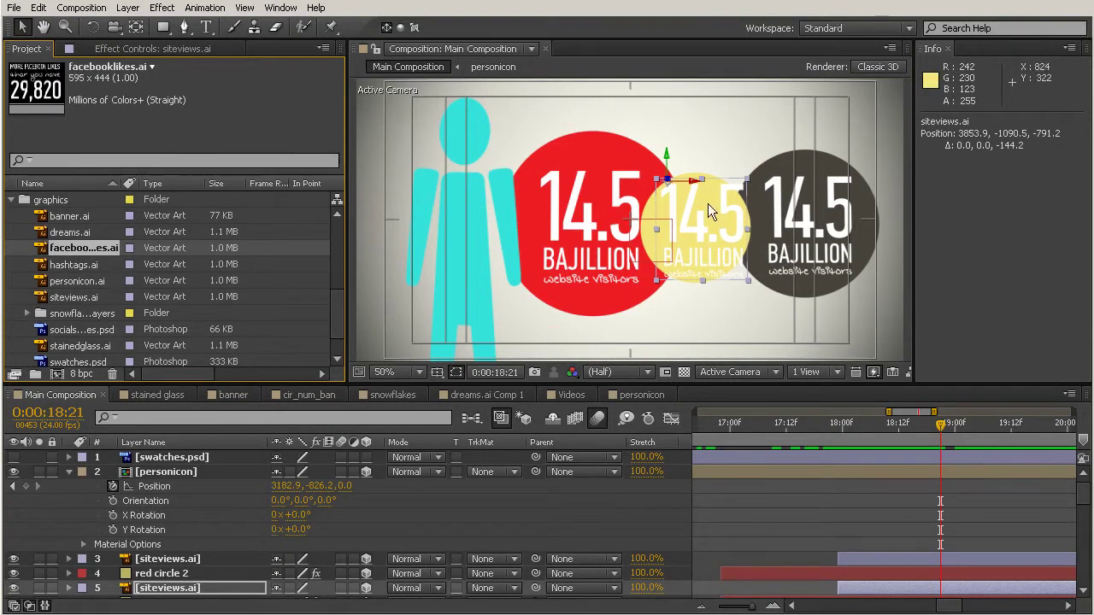
{"action": "left_click", "coordinate": [65, 264]}
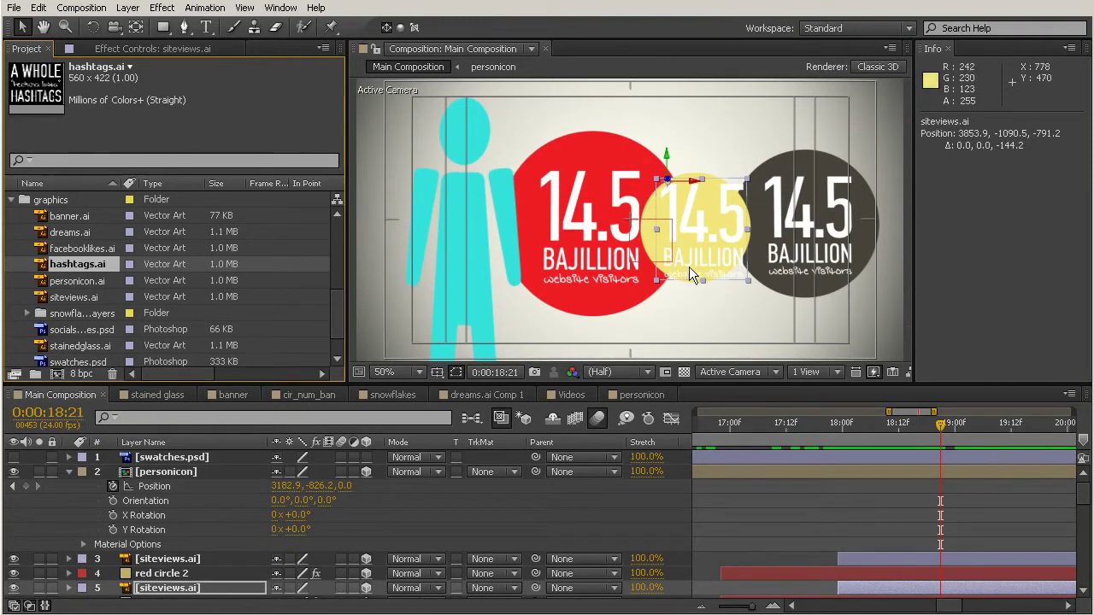
{"action": "left_click_drag", "start_coordinate": [100, 265], "coordinate": [155, 596]}
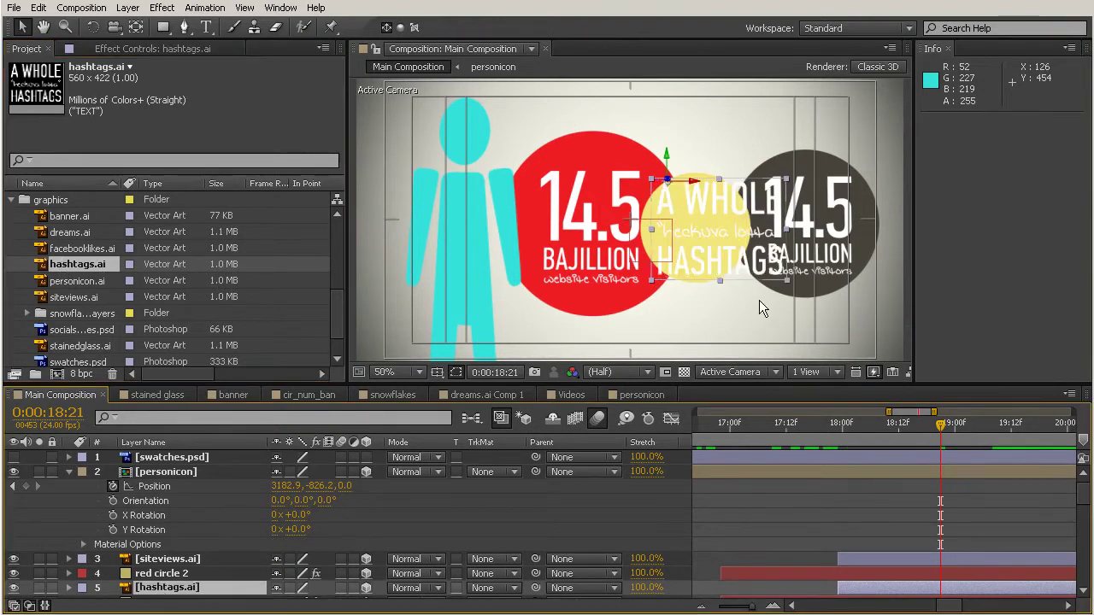
Replace the source of the dark circle's siteviews.ai copy with facebooklikes.ai.
{"action": "left_click", "coordinate": [191, 559]}
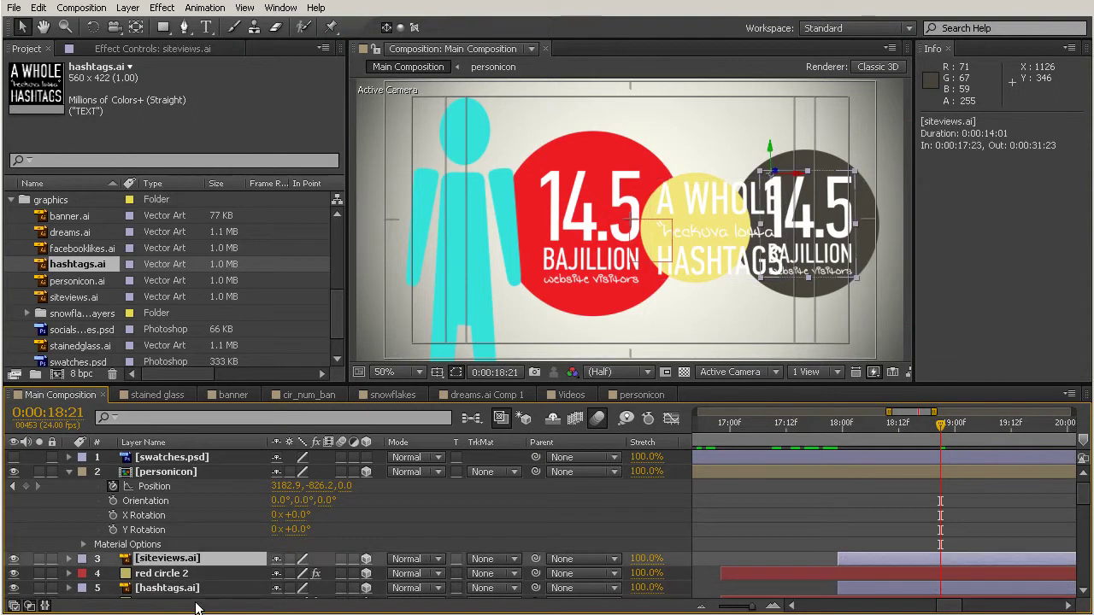
{"action": "left_click", "coordinate": [85, 249]}
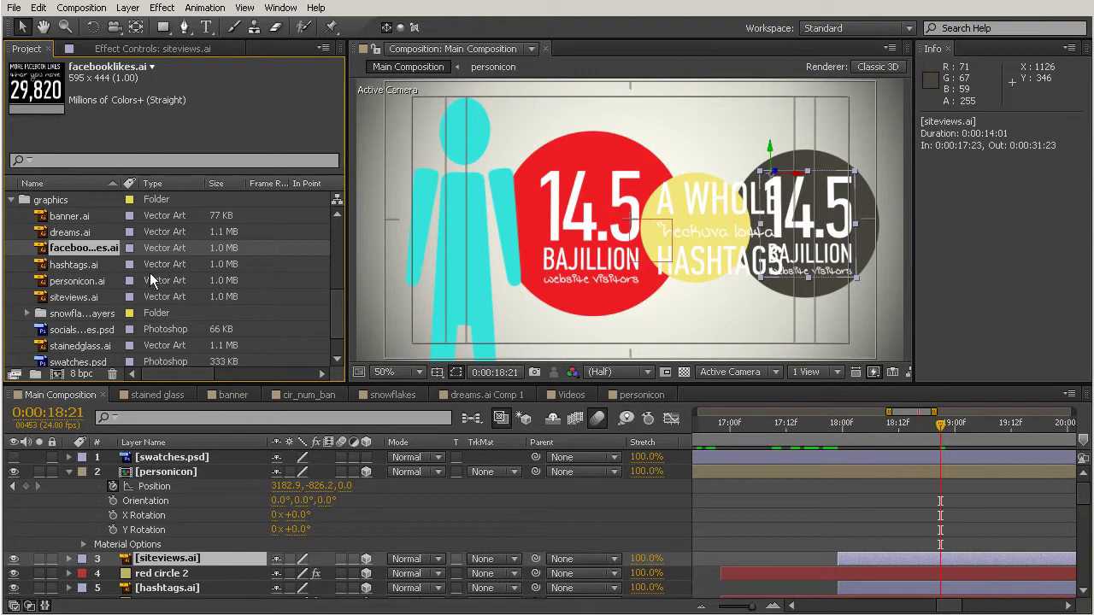
{"action": "left_click_drag", "start_coordinate": [68, 250], "coordinate": [170, 556]}
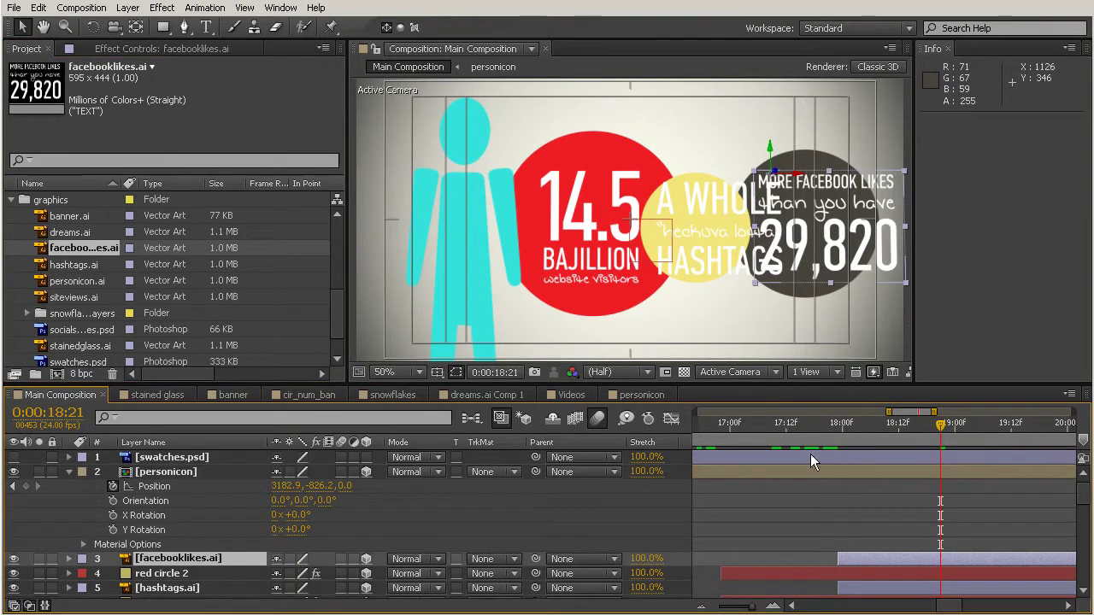
Scale down and reposition facebooklikes.ai in the dark circle at about 4176.1, -1082.1 and hashtags.ai in the yellow circle at about 3858.1, -1046.3.
{"action": "left_click_drag", "start_coordinate": [941, 430], "coordinate": [1015, 462]}
{"action": "left_click_drag", "start_coordinate": [905, 282], "coordinate": [862, 251]}
{"action": "left_click_drag", "start_coordinate": [846, 210], "coordinate": [849, 232]}
{"action": "left_click", "coordinate": [674, 194]}
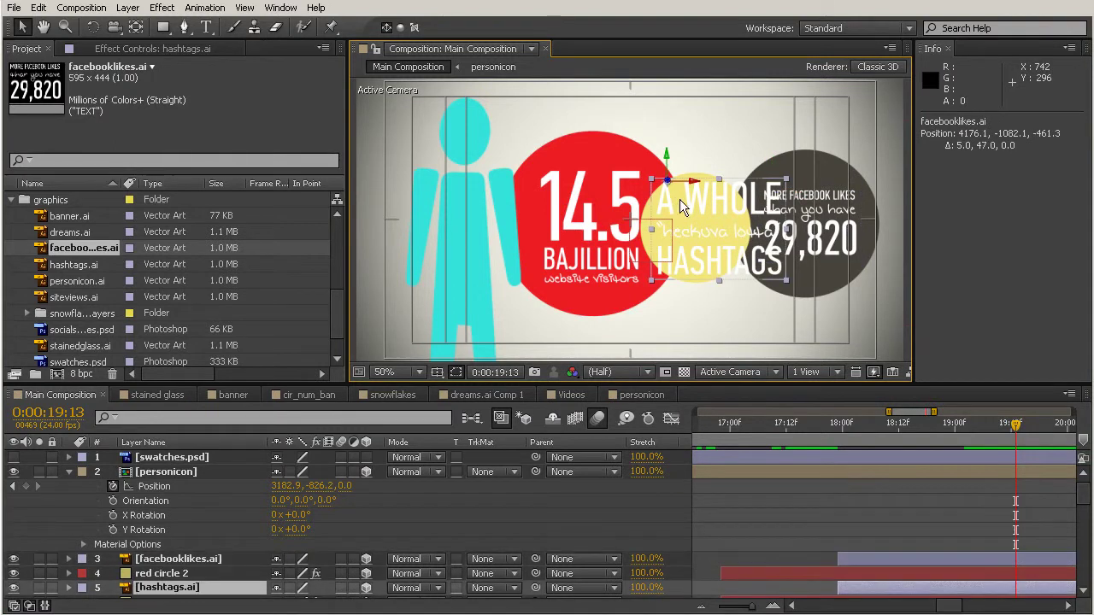
{"action": "left_click_drag", "start_coordinate": [785, 281], "coordinate": [714, 249]}
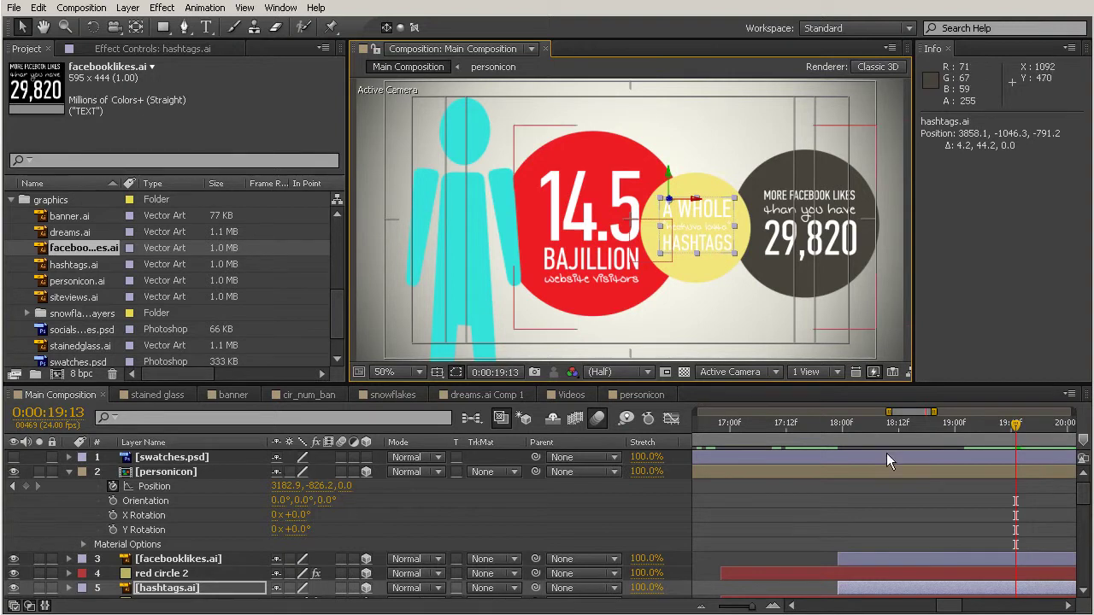
Enlarge facebooklikes.ai slightly within the dark circle and scrub through the swing animation to review all three texts.
{"action": "left_click", "coordinate": [930, 560]}
{"action": "left_click_drag", "start_coordinate": [862, 263], "coordinate": [851, 247]}
{"action": "key", "text": "ctrl+shift+a"}
{"action": "left_click_drag", "start_coordinate": [840, 422], "coordinate": [912, 489]}
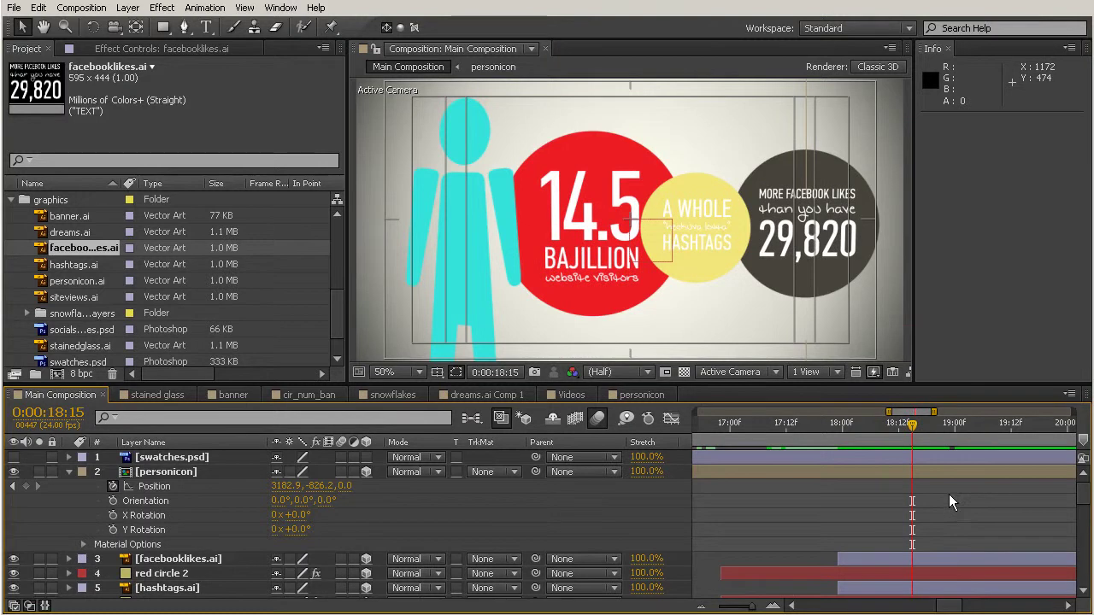